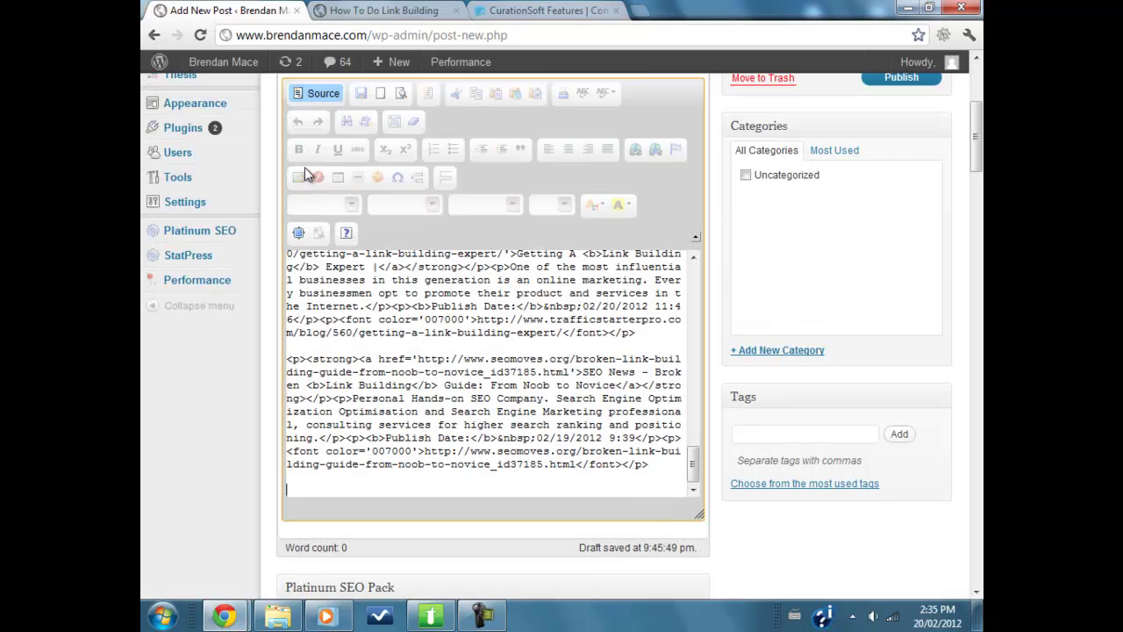
scroll(304, 167, "up", 2)
Preview the curated post in the rendered view, working on the 'Videos on How To Do Link Building' line.
left_click(316, 216)
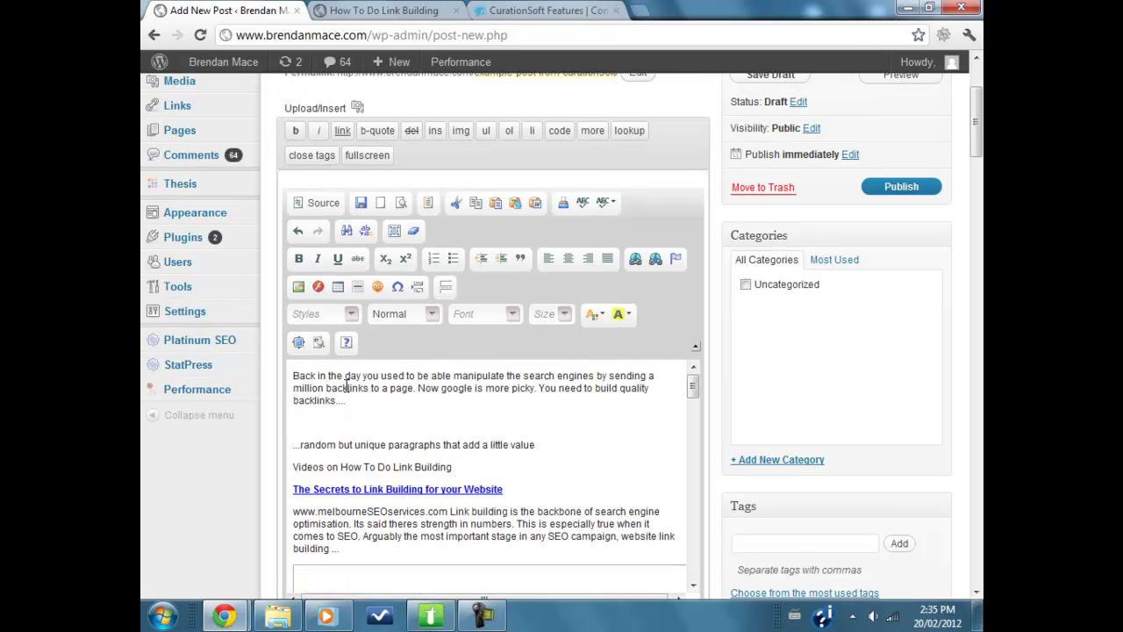
scroll(430, 402, "down", 3)
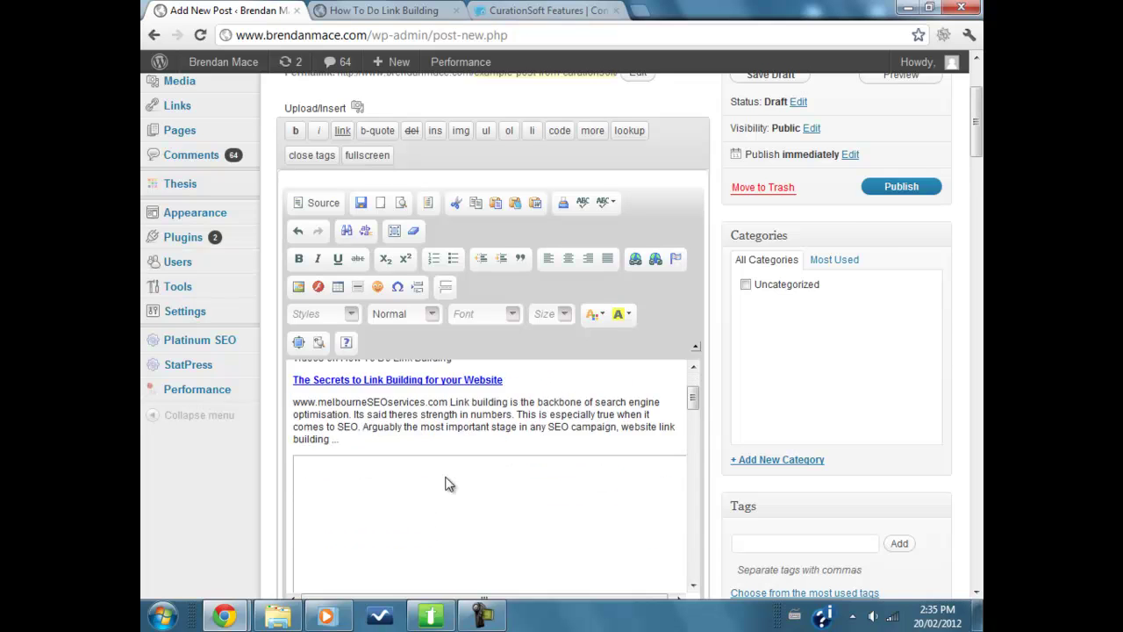
scroll(425, 439, "up", 4)
scroll(421, 469, "down", 2)
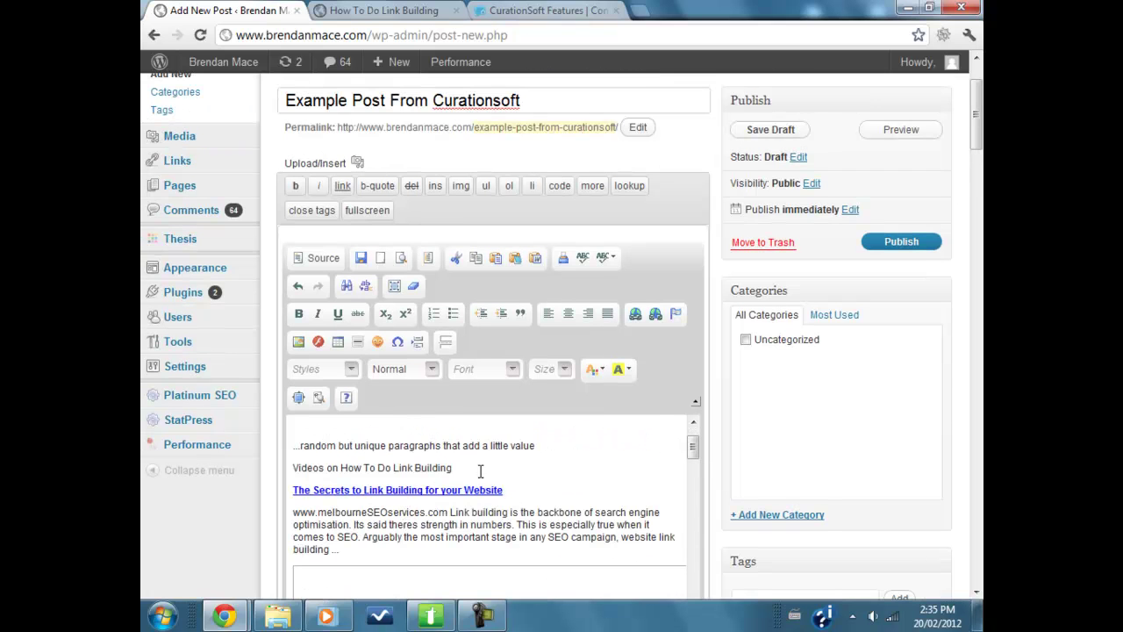
left_click_drag(480, 472, 302, 468)
key("ctrl+v")
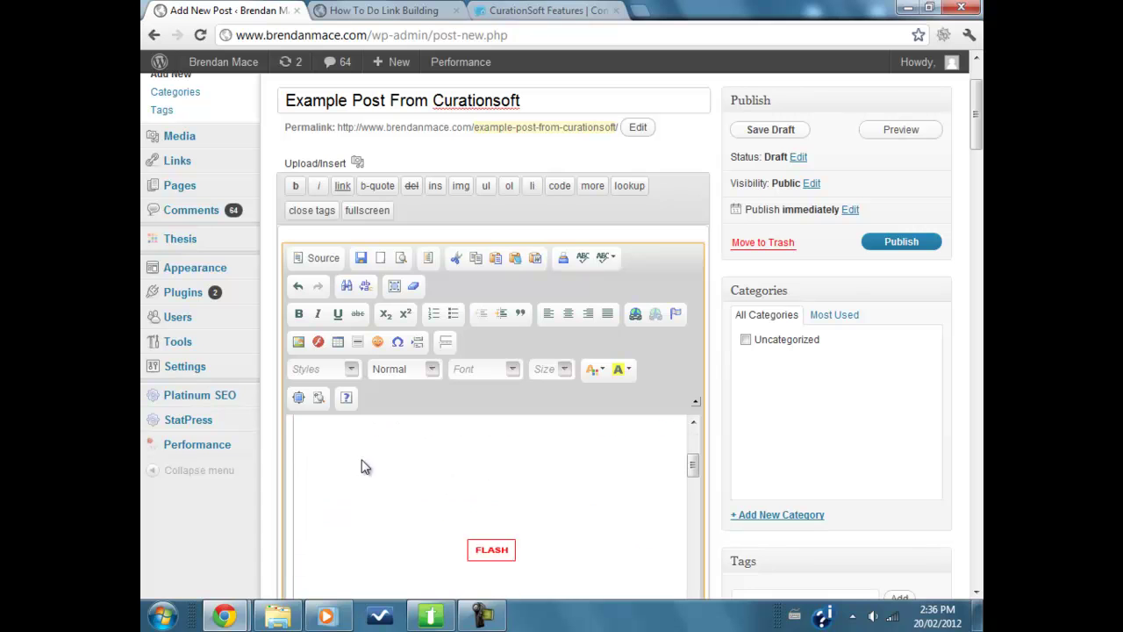
scroll(409, 473, "down", 3)
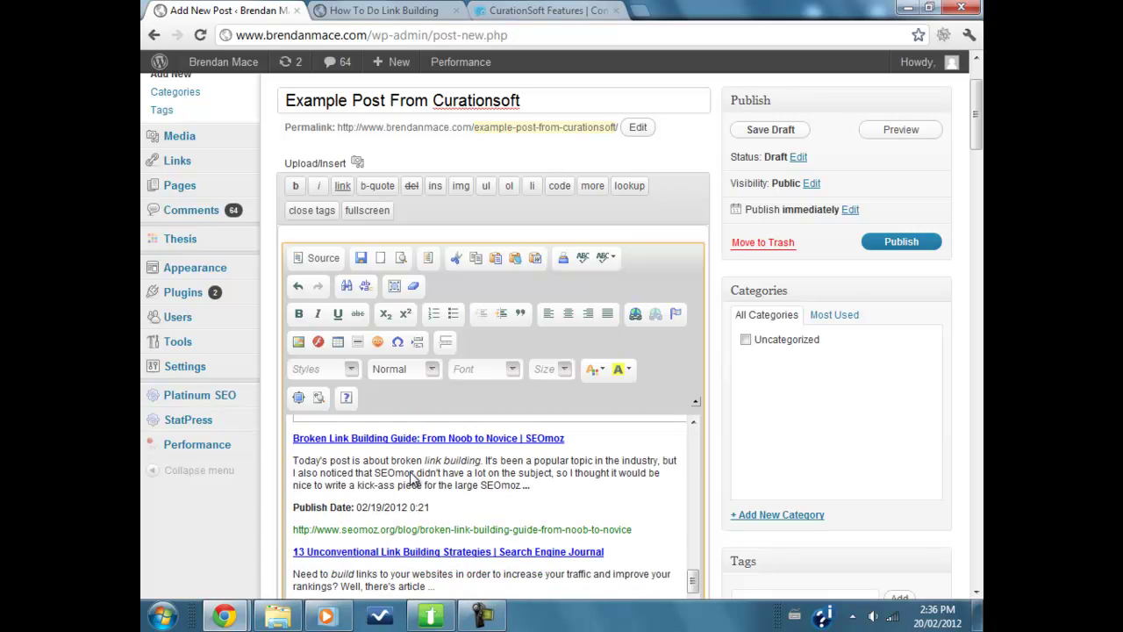
scroll(409, 474, "down", 3)
scroll(409, 474, "up", 3)
scroll(403, 474, "down", 5)
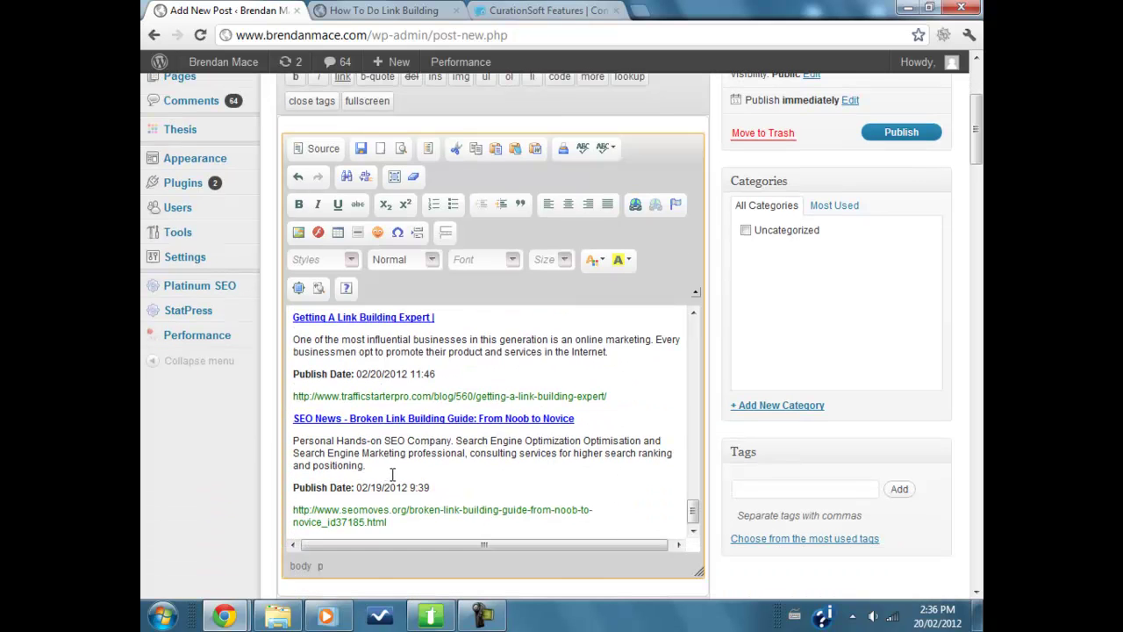
scroll(393, 474, "up", 5)
Return to the HTML source and add a blank line after the last entry.
left_click(321, 148)
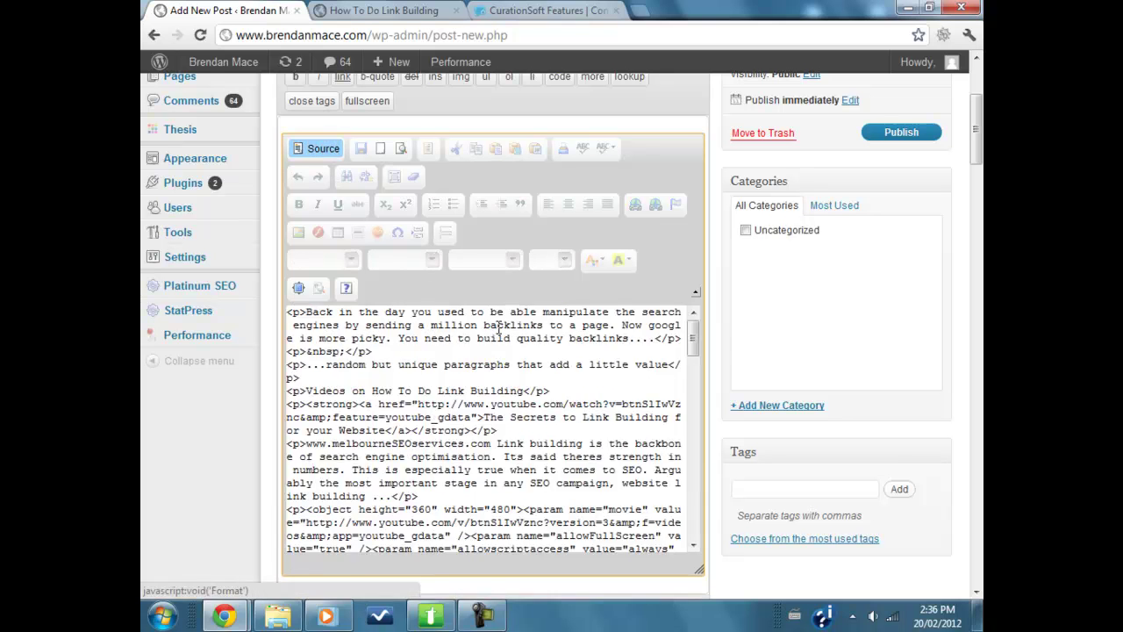
scroll(499, 326, "down", 15)
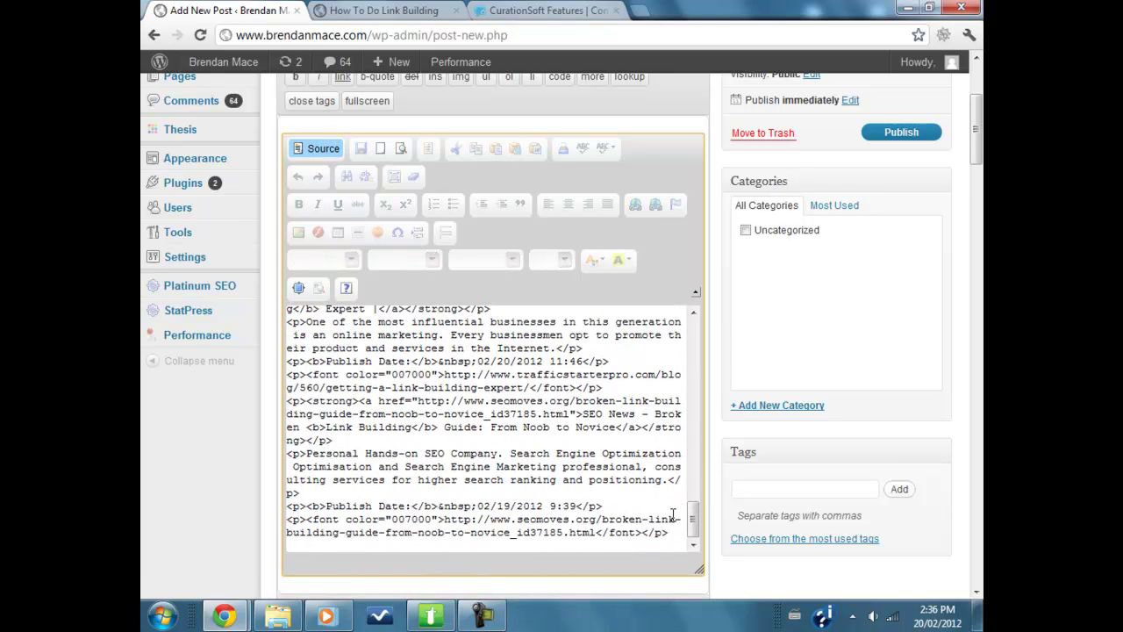
scroll(672, 514, "down", 2)
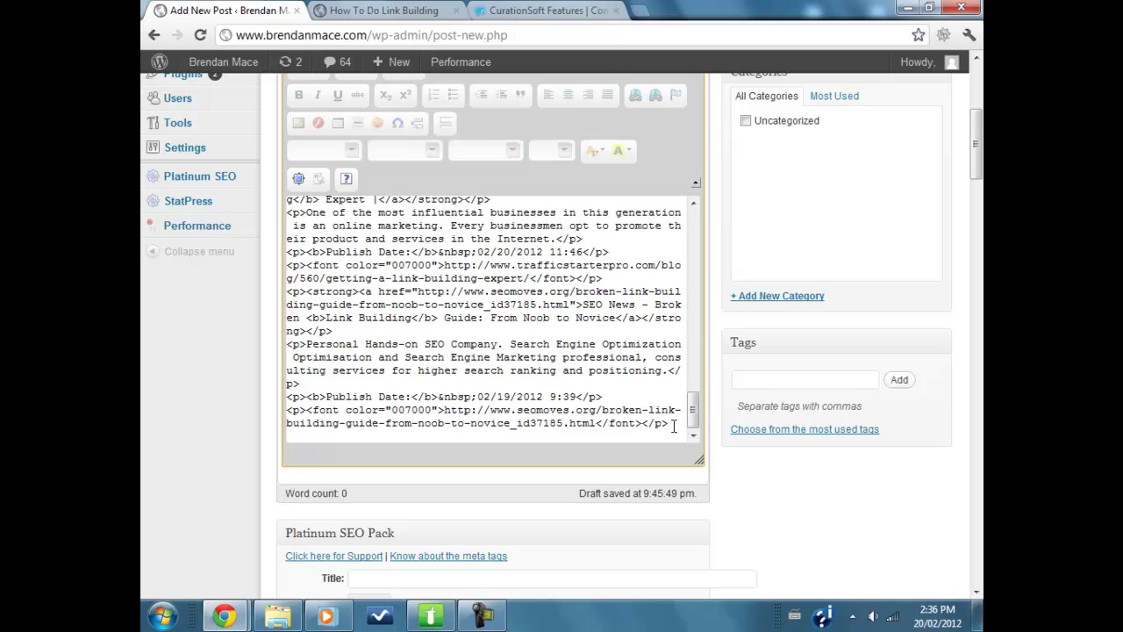
key("Return")
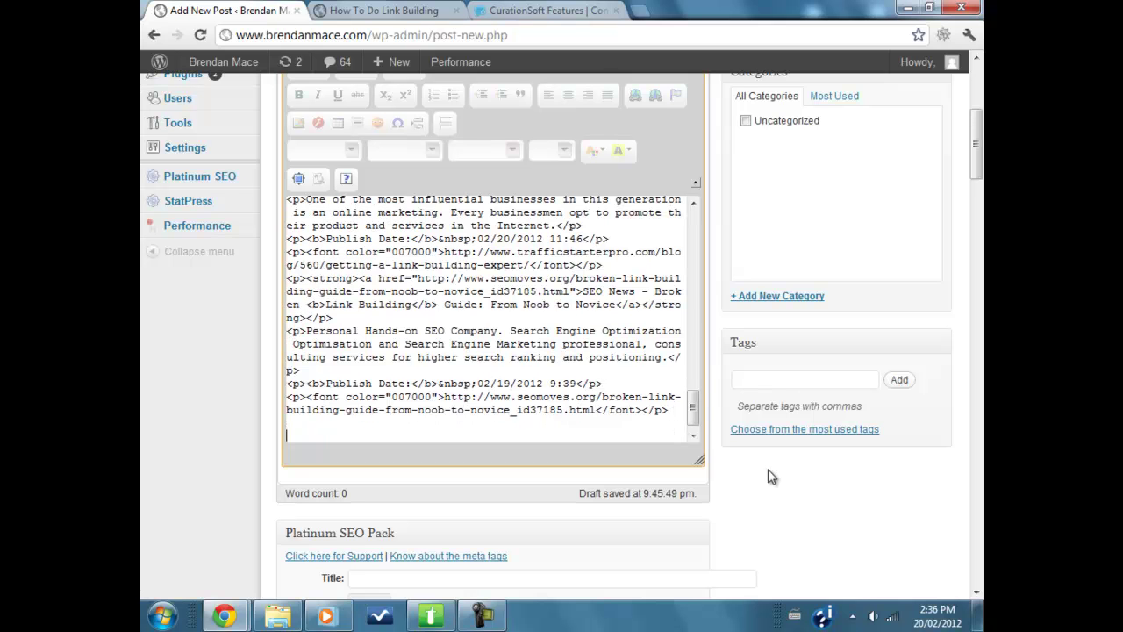
Launch Utility Poster from the system tray and insert the Link Building Packages blog result.
left_click(852, 616)
left_click(827, 532)
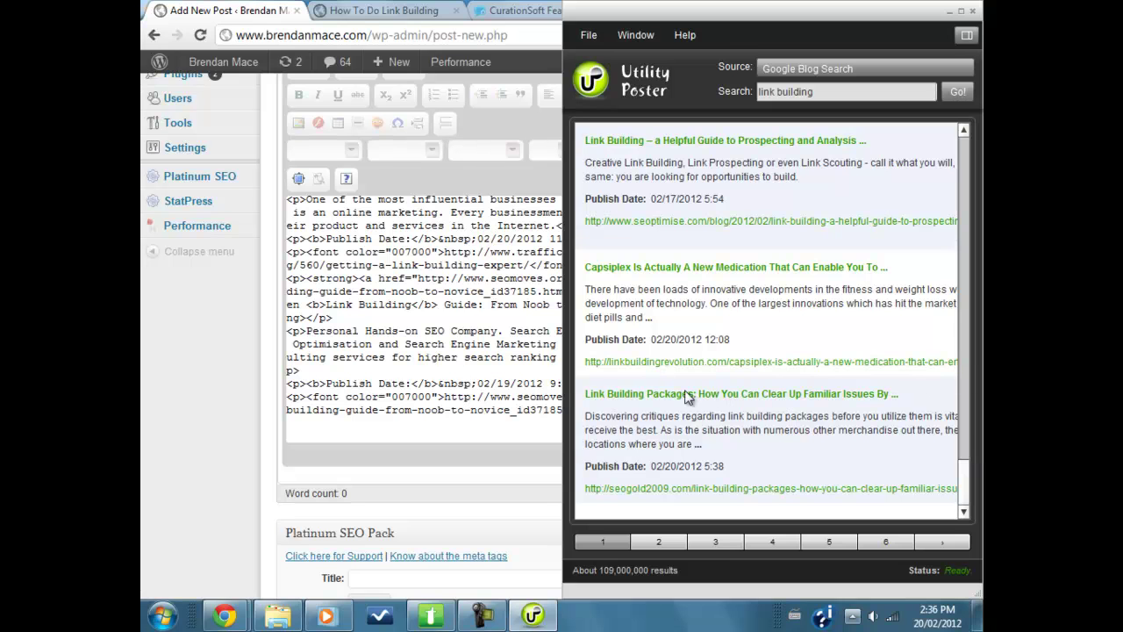
left_click_drag(693, 391, 376, 441)
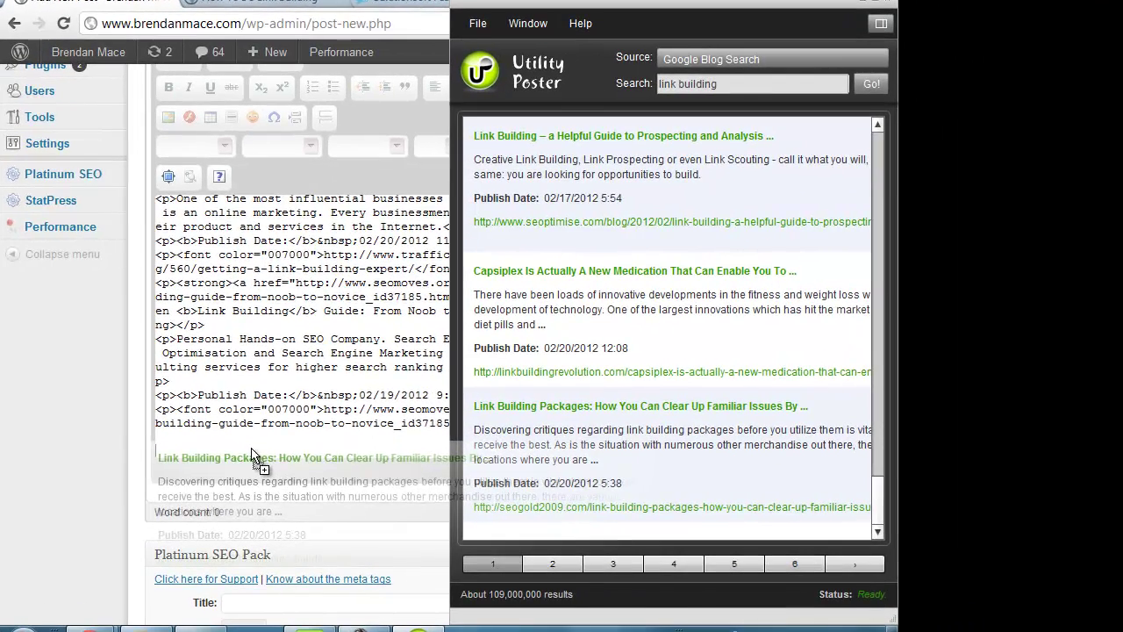
left_click_drag(252, 457, 254, 452)
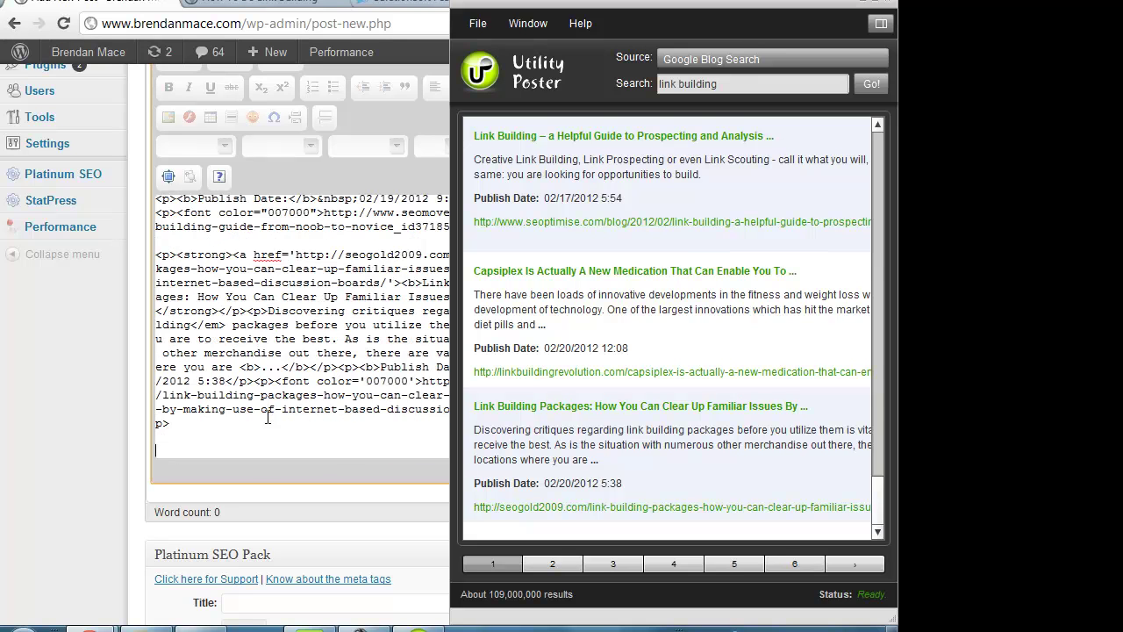
Insert the 'Effective Link Building – What You Need to Know' result from page 2.
left_click(552, 563)
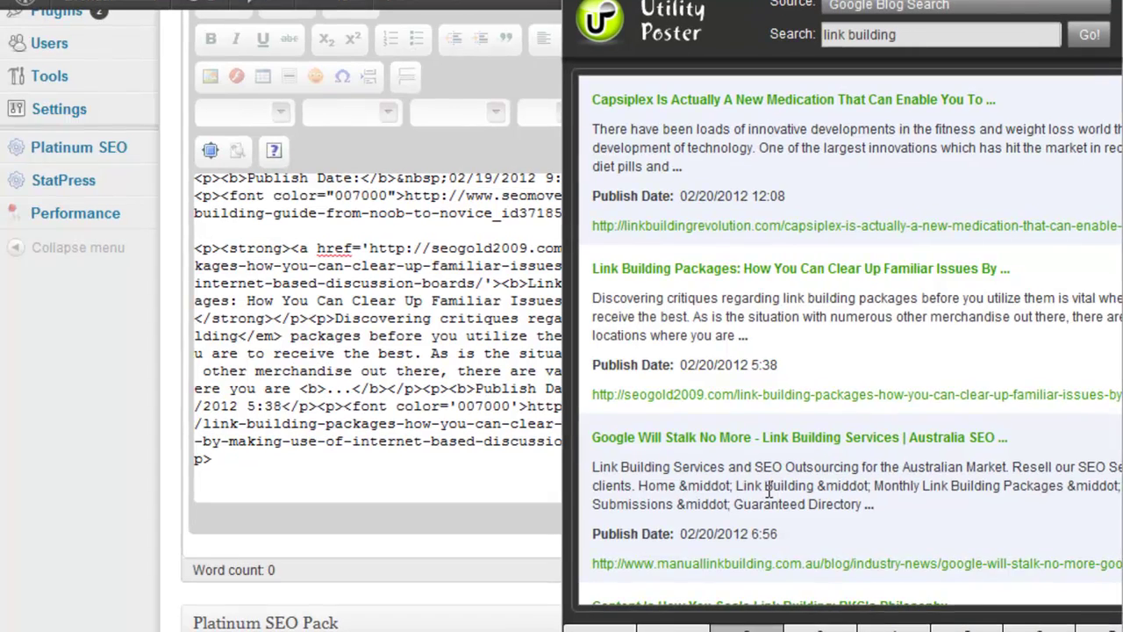
scroll(615, 448, "down", 3)
scroll(745, 485, "up", 3)
scroll(690, 307, "down", 6)
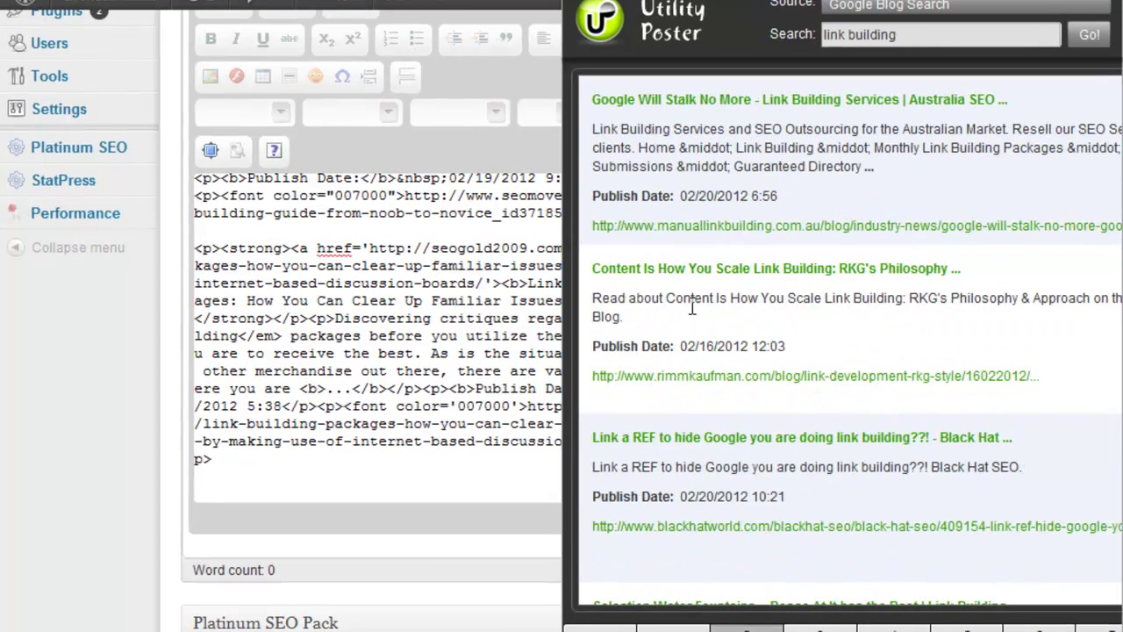
scroll(756, 320, "down", 6)
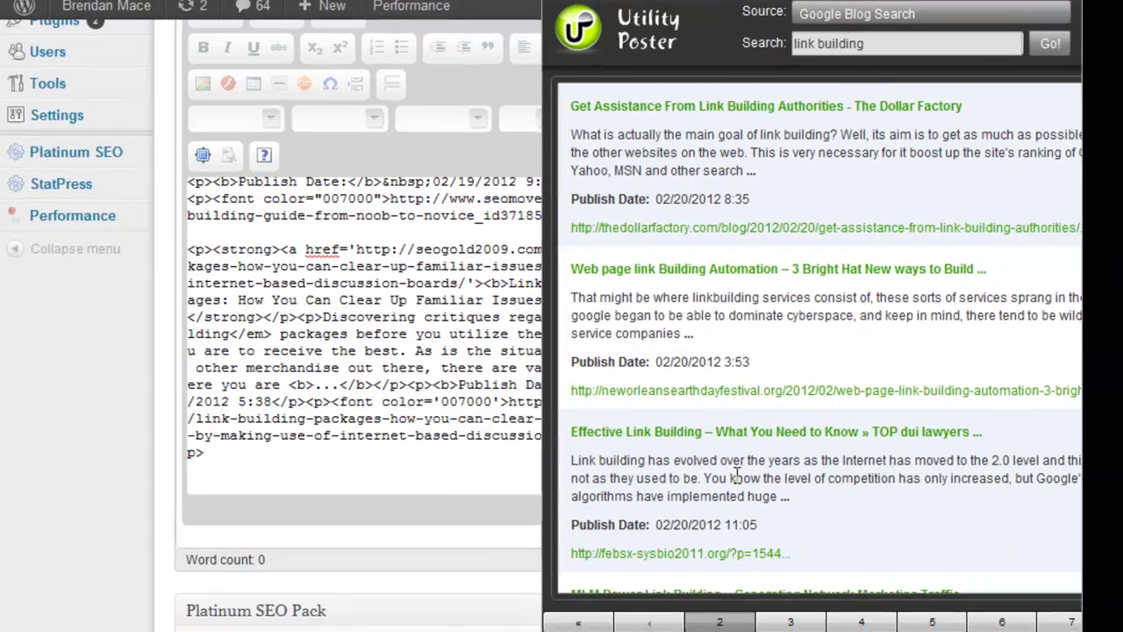
left_click(735, 474)
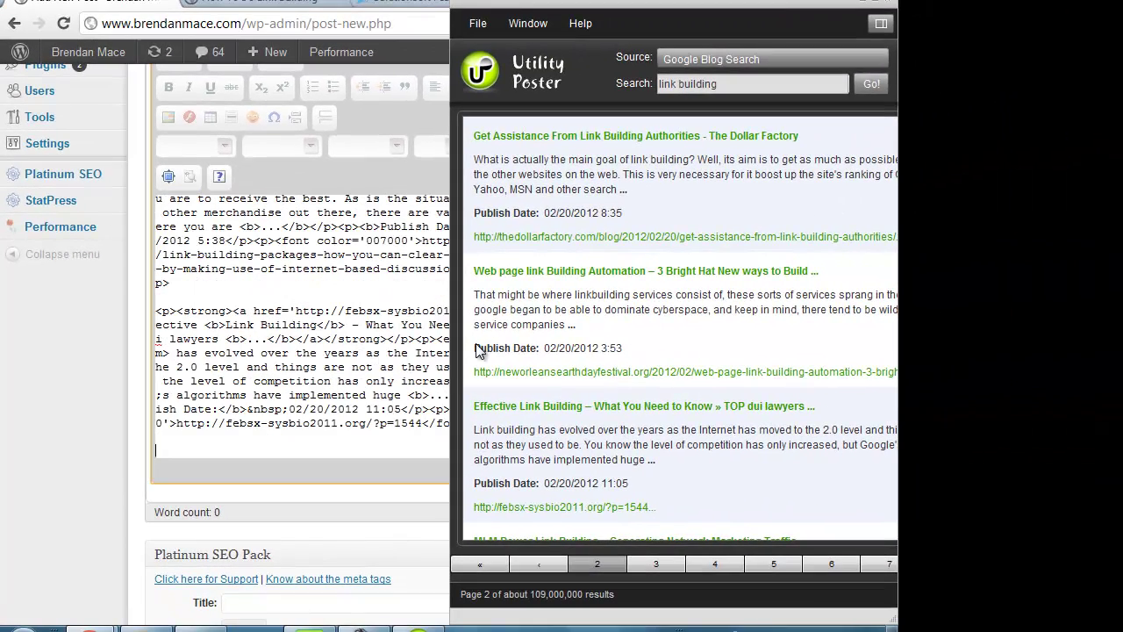
left_click(751, 58)
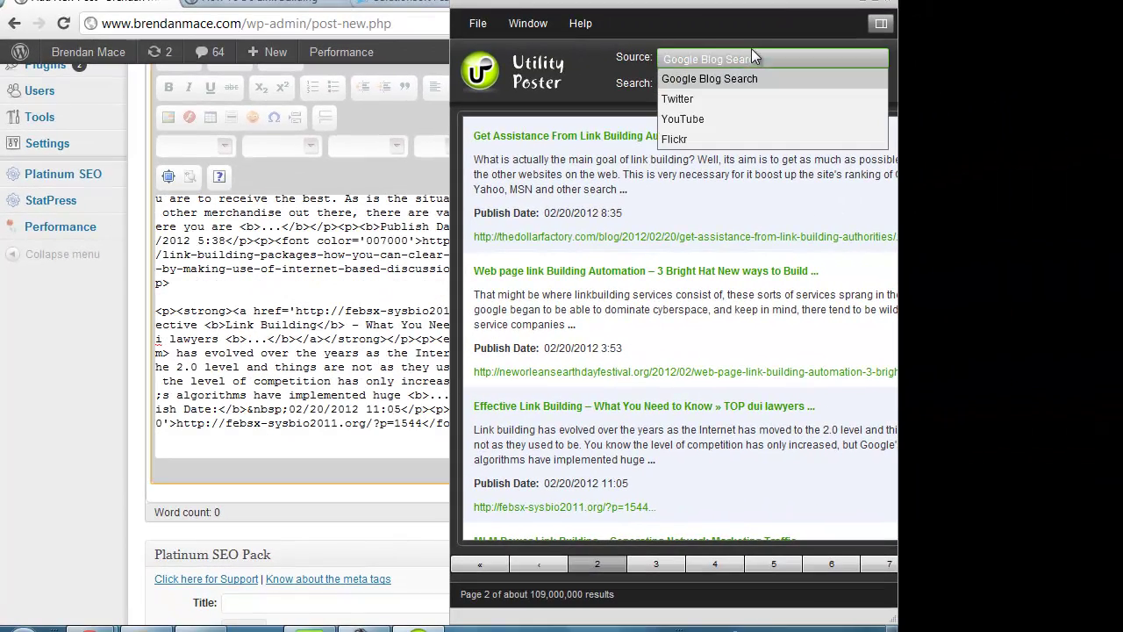
Switch the source to Twitter and add the real-estate and 'Link Building Done The Right Way' tweets.
left_click(734, 103)
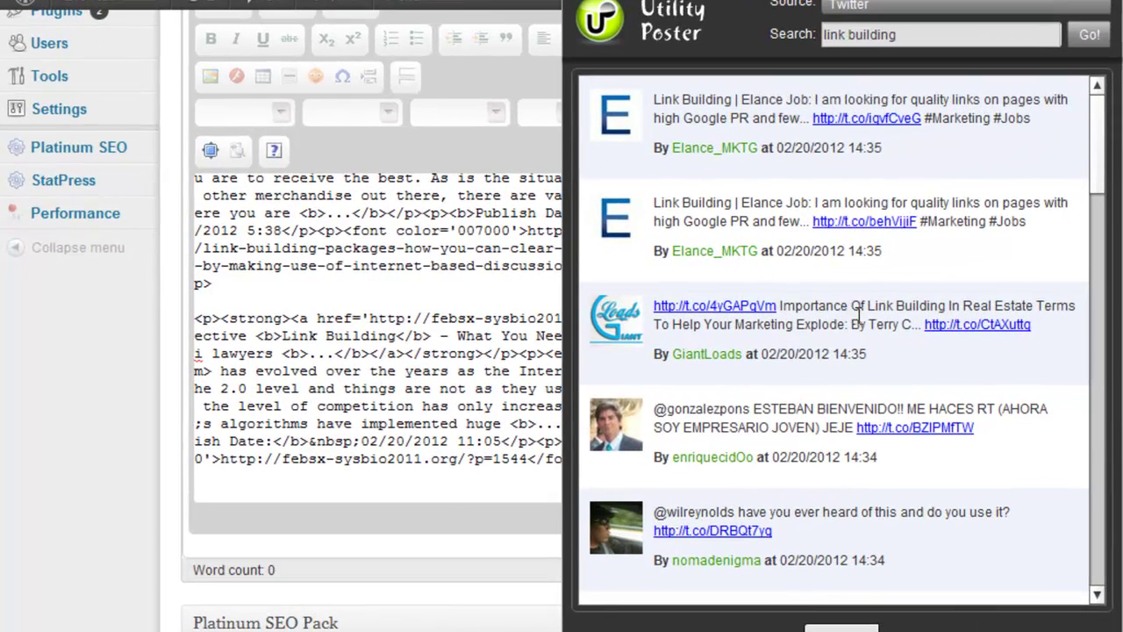
left_click_drag(858, 315, 450, 501)
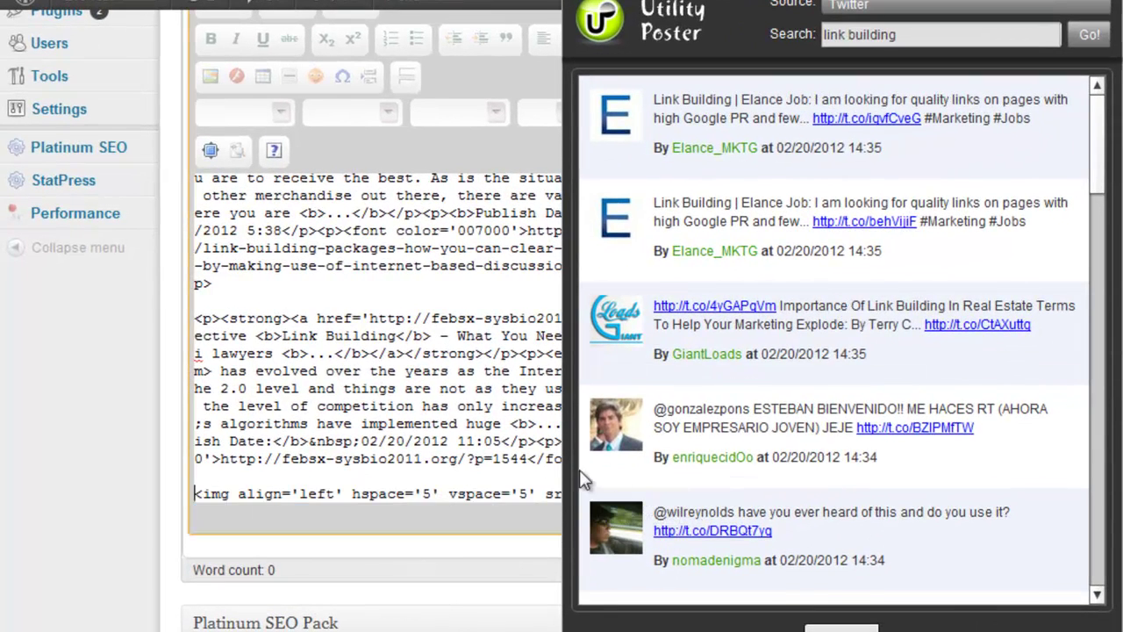
scroll(579, 469, "down", 4)
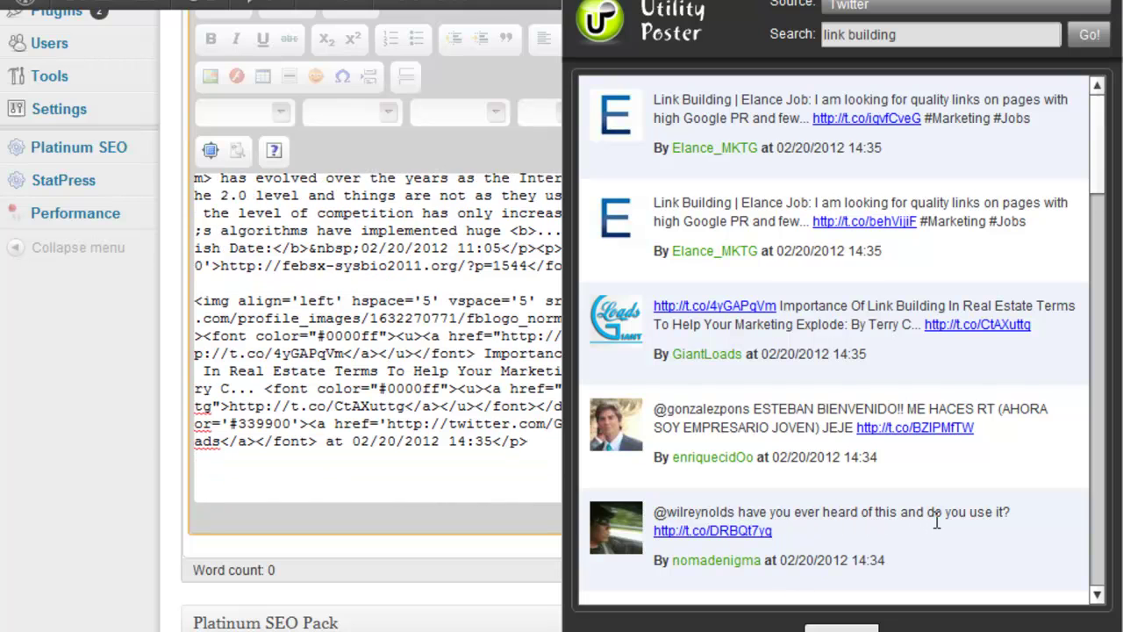
scroll(937, 520, "down", 2)
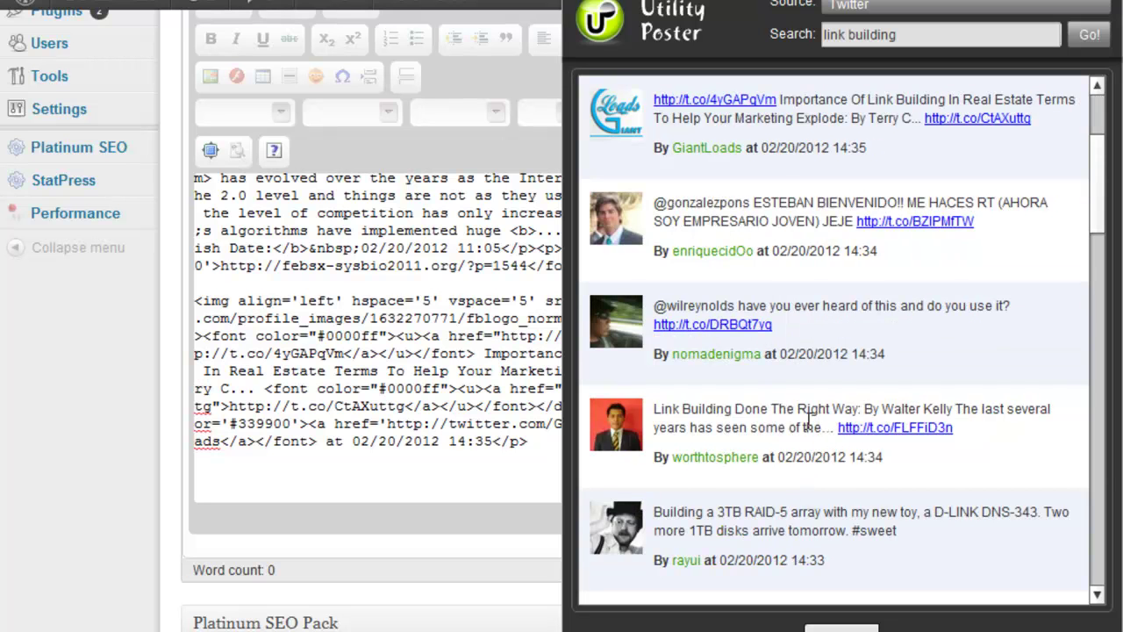
left_click_drag(807, 419, 445, 496)
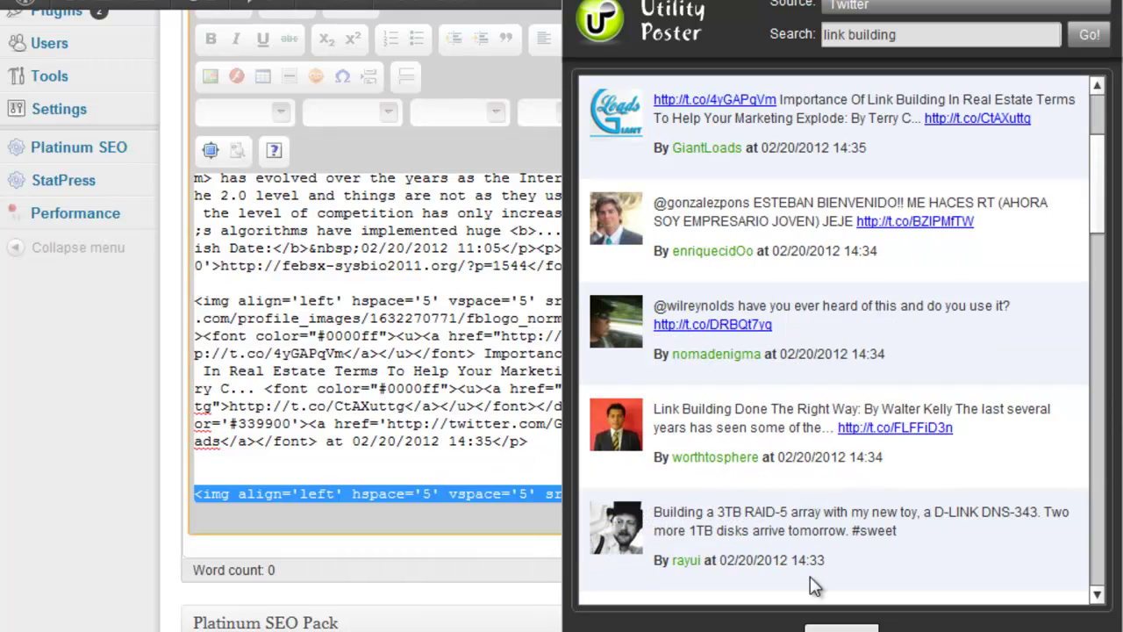
Add the 'Some unconventional tips on #link_building' tweet at the end of the source.
left_click(350, 445)
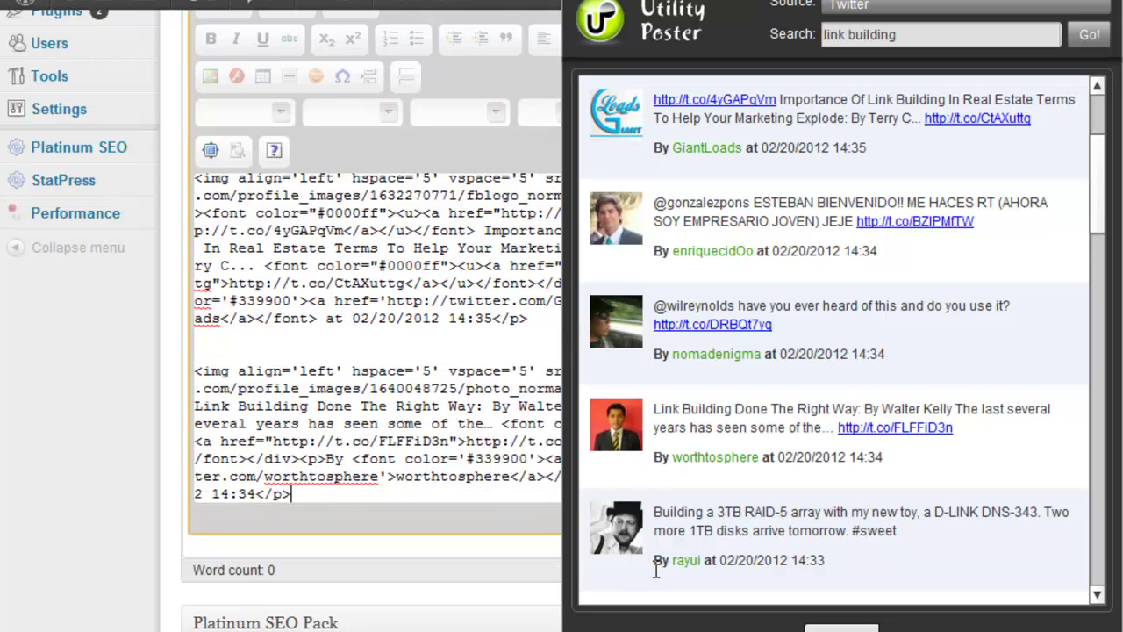
left_click(753, 520)
scroll(754, 521, "down", 2)
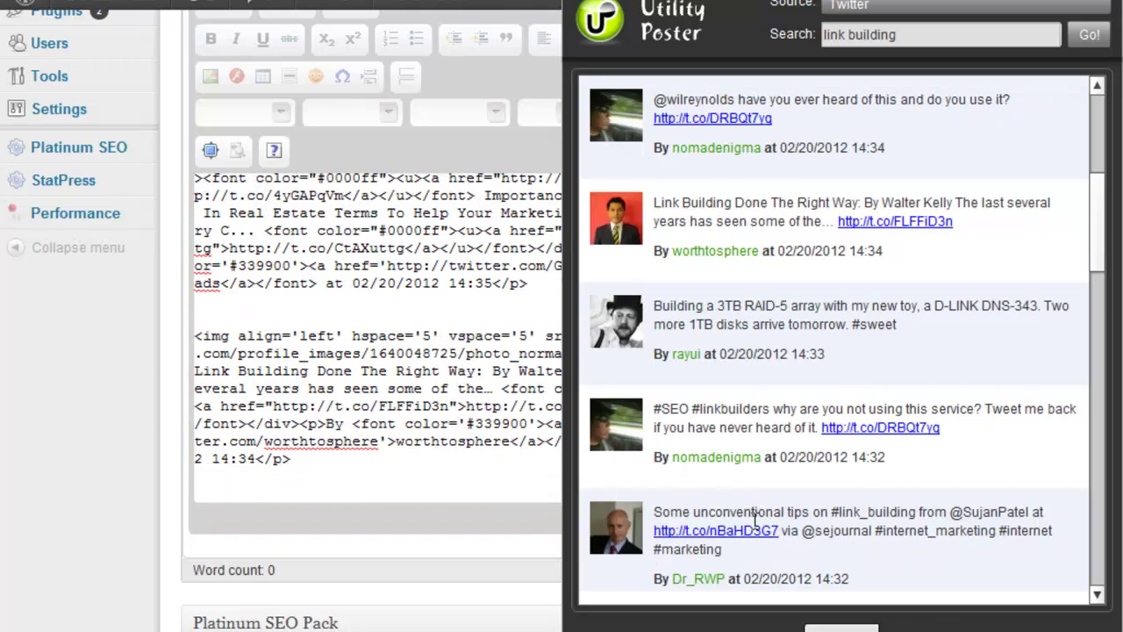
scroll(754, 520, "down", 2)
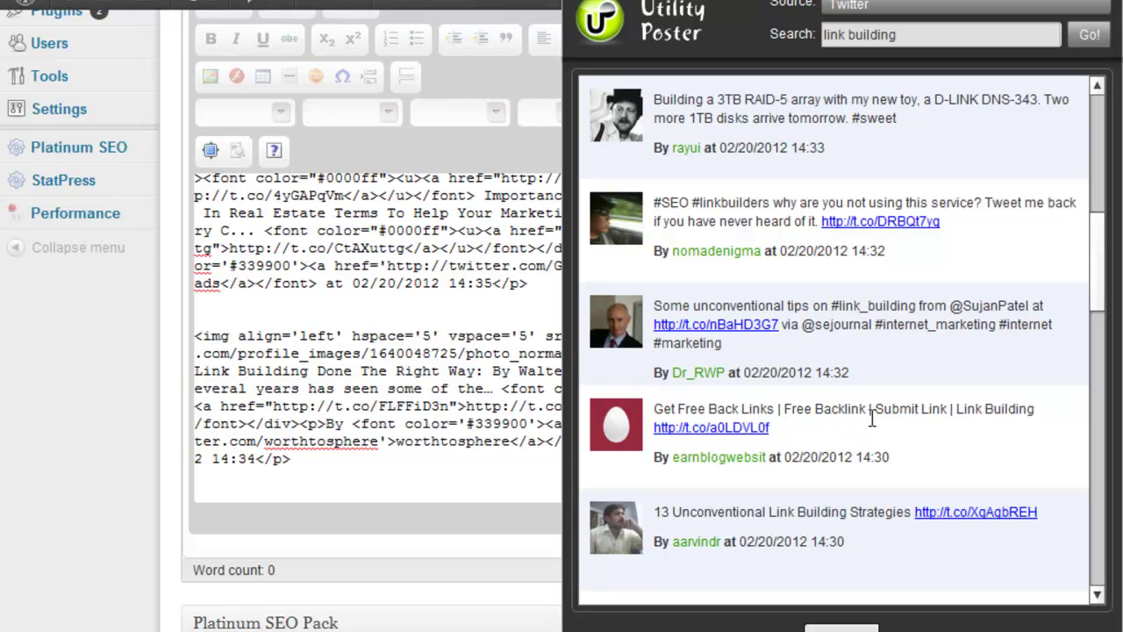
left_click_drag(918, 316, 450, 517)
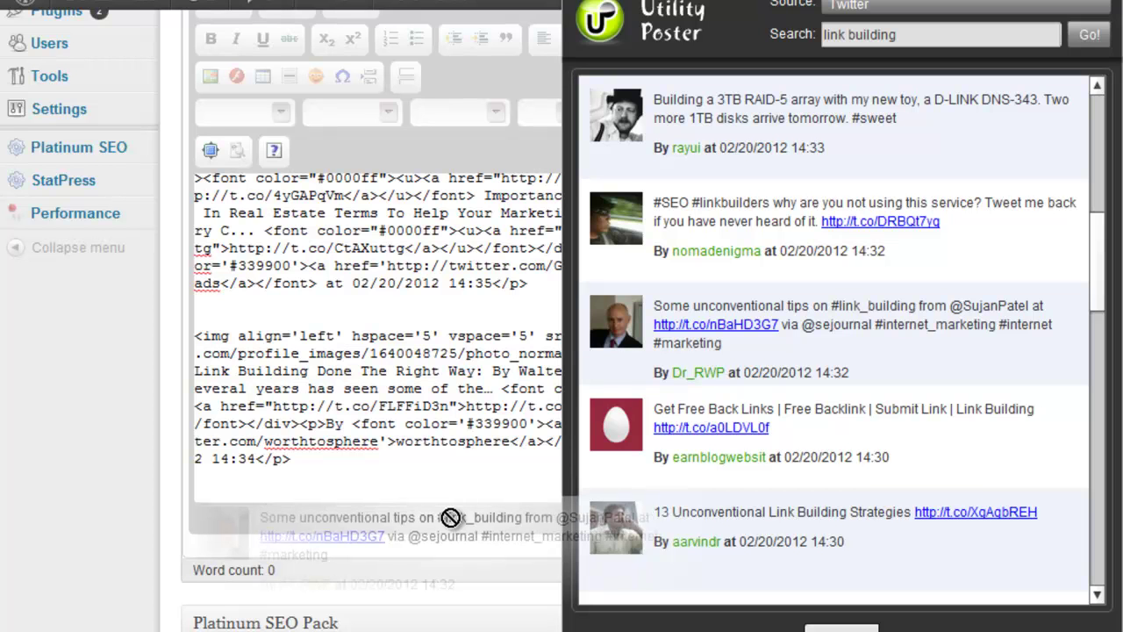
left_click_drag(450, 518, 456, 495)
left_click(485, 409)
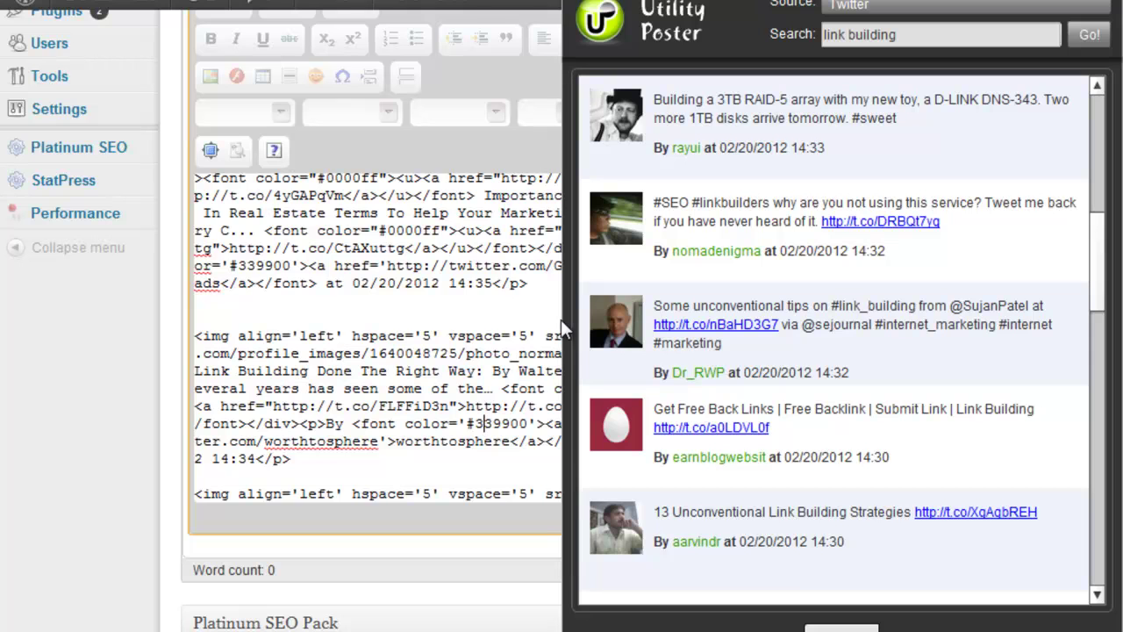
key("Down")
key("Down")
key("Down")
key("Down")
key("Down")
key("Down")
key("Down")
key("Down")
key("Down")
key("Down")
key("Down")
key("Down")
key("Down")
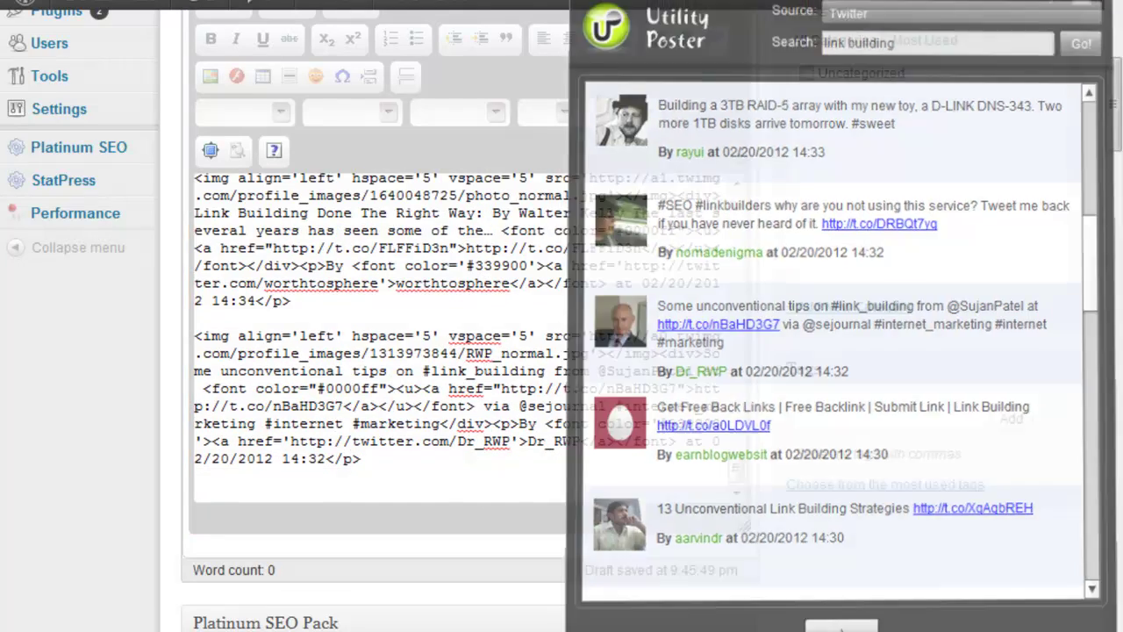
Switch the editor to Visual mode and scroll through the formatted post content.
scroll(1114, 131, "up", 3)
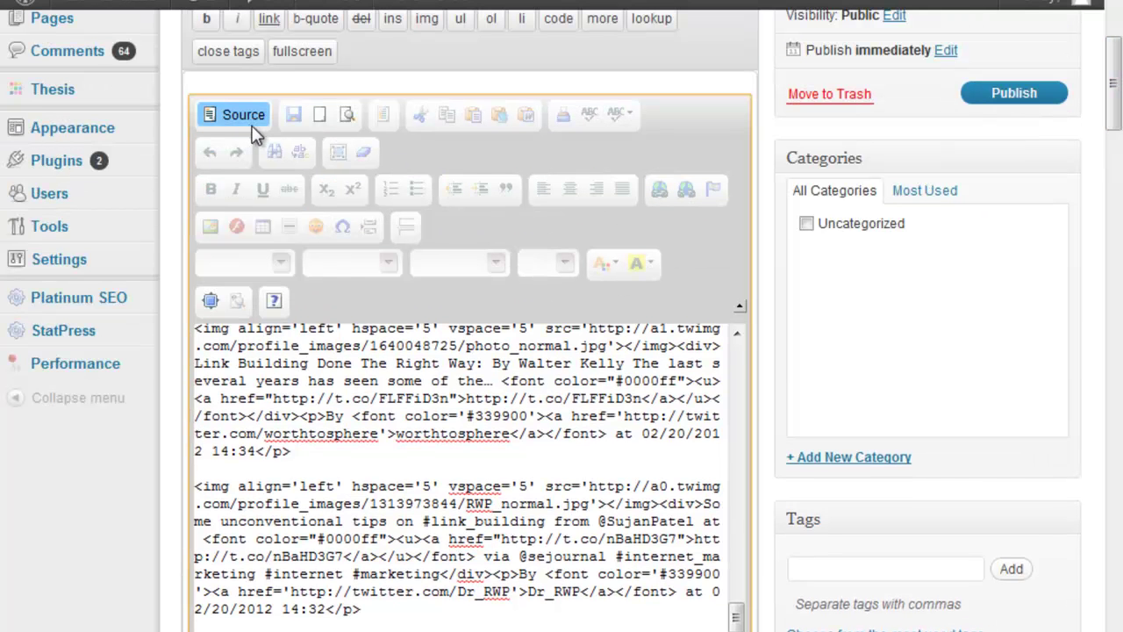
left_click(245, 123)
scroll(456, 377, "down", 5)
scroll(464, 375, "up", 3)
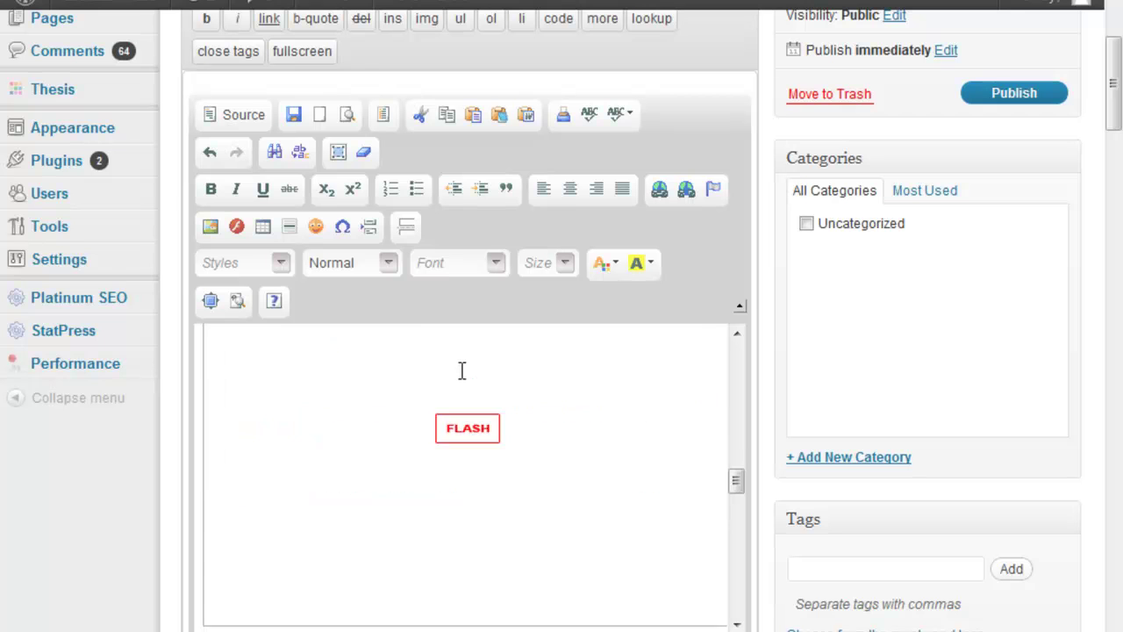
scroll(329, 422, "up", 5)
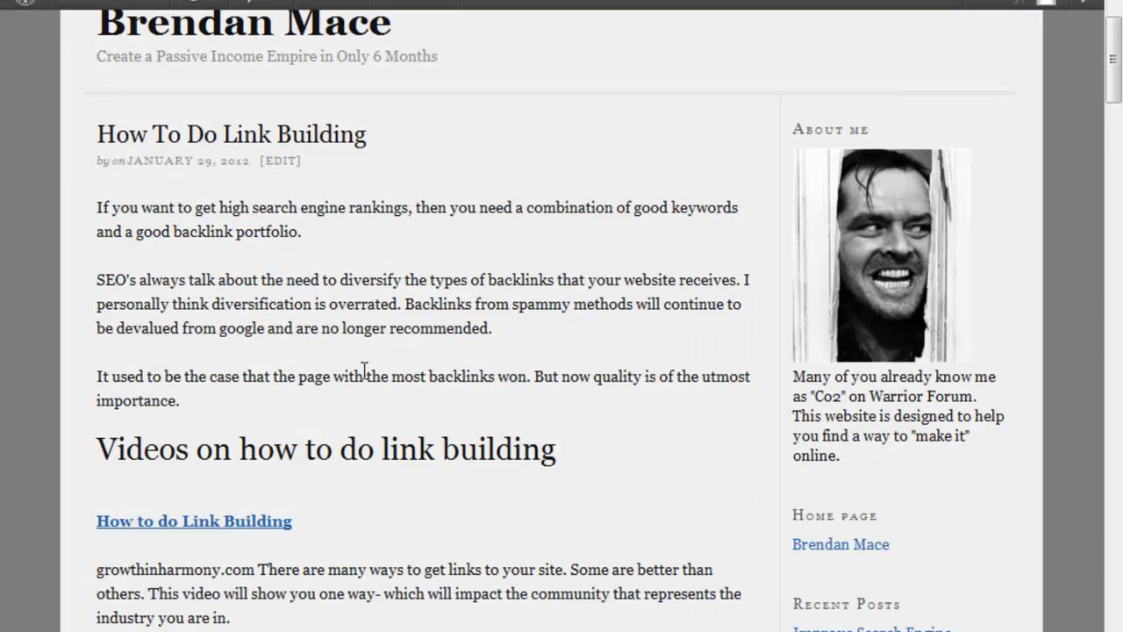
scroll(201, 350, "down", 3)
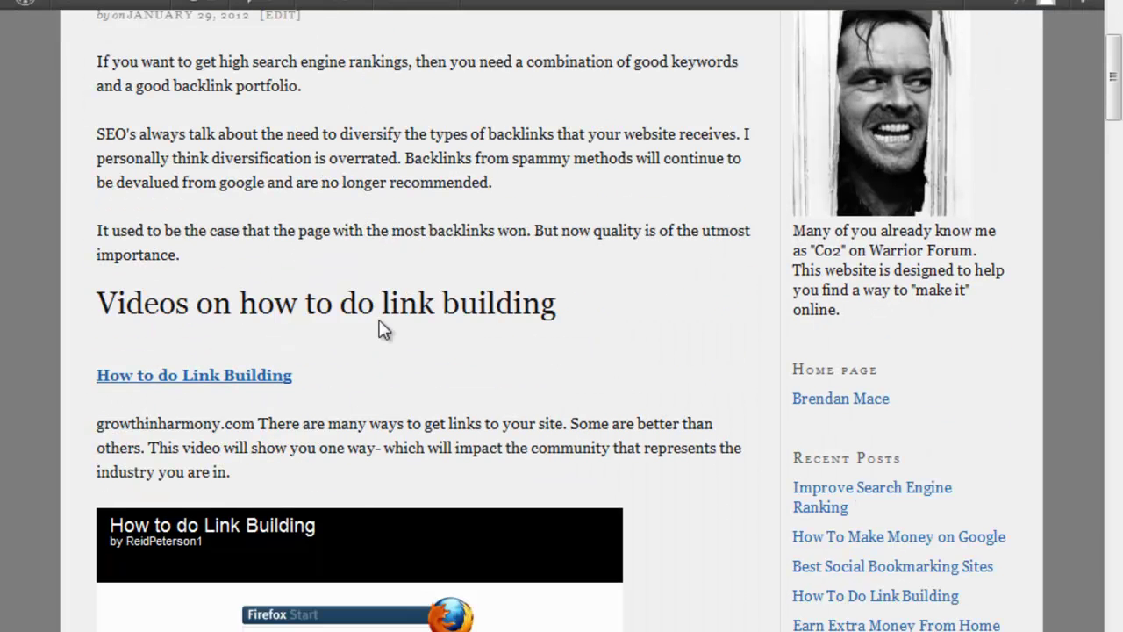
scroll(219, 386, "down", 15)
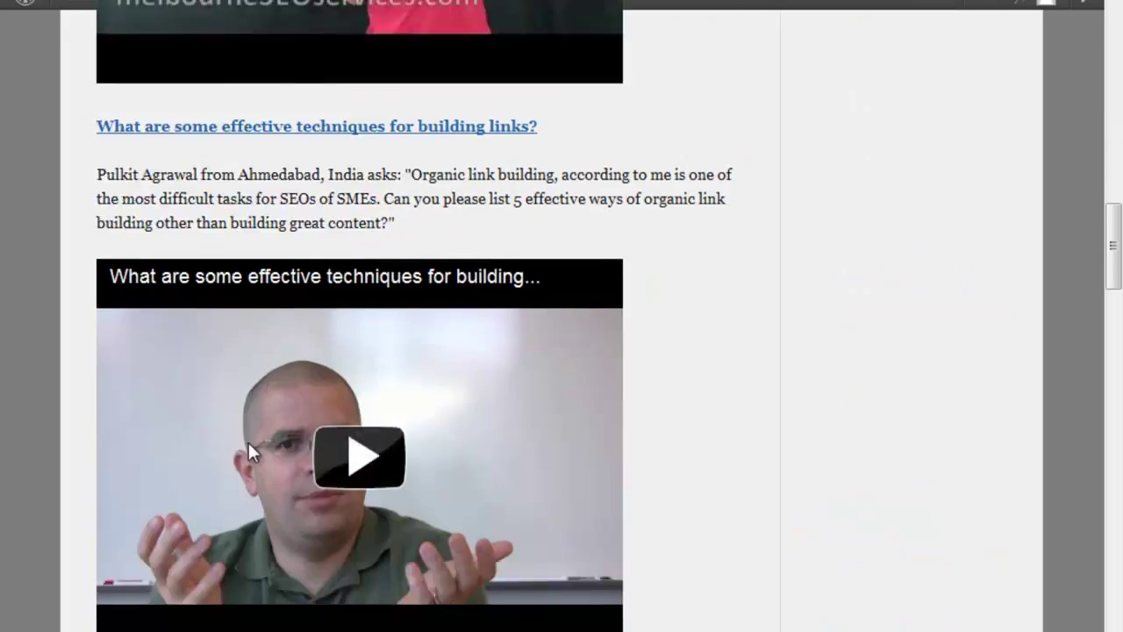
scroll(184, 456, "down", 8)
scroll(128, 158, "up", 1)
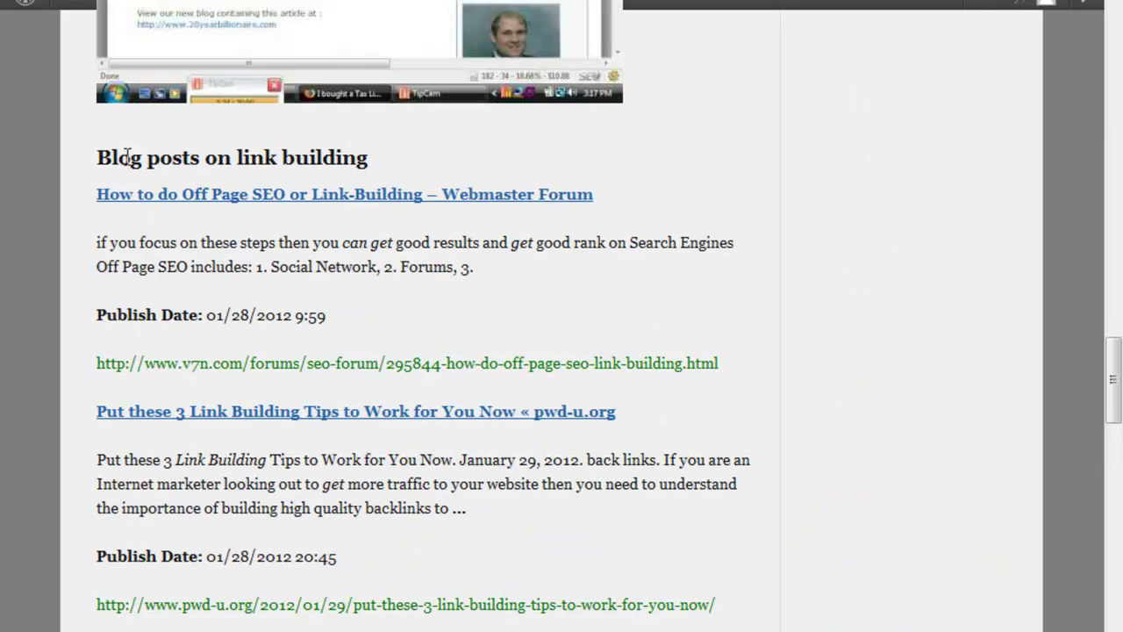
scroll(302, 367, "down", 9)
scroll(302, 367, "up", 10)
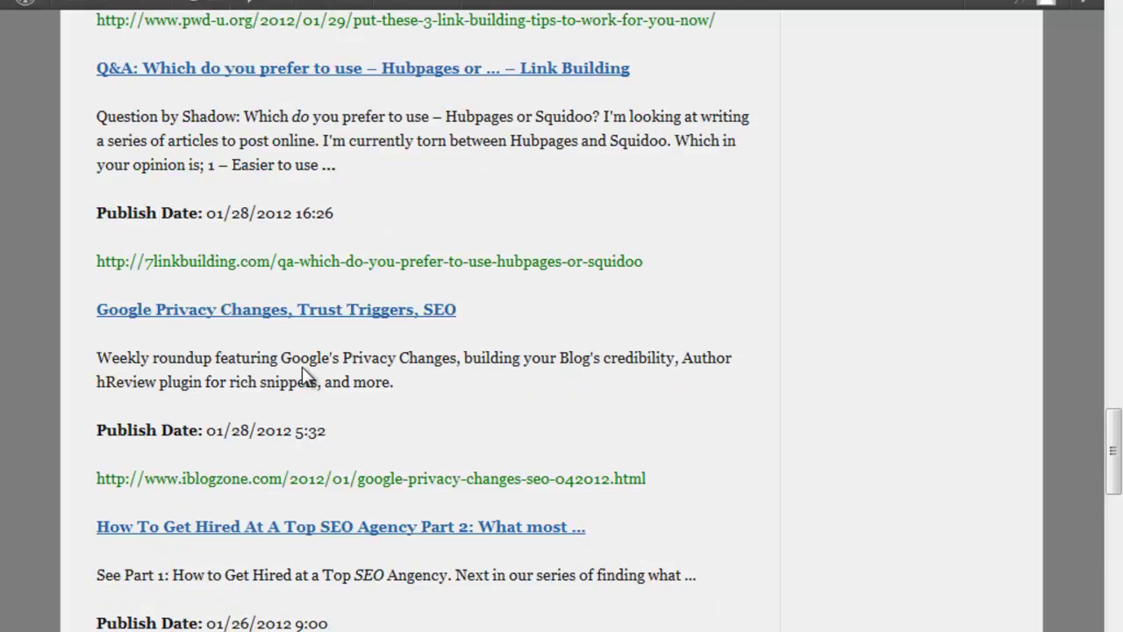
scroll(298, 378, "up", 20)
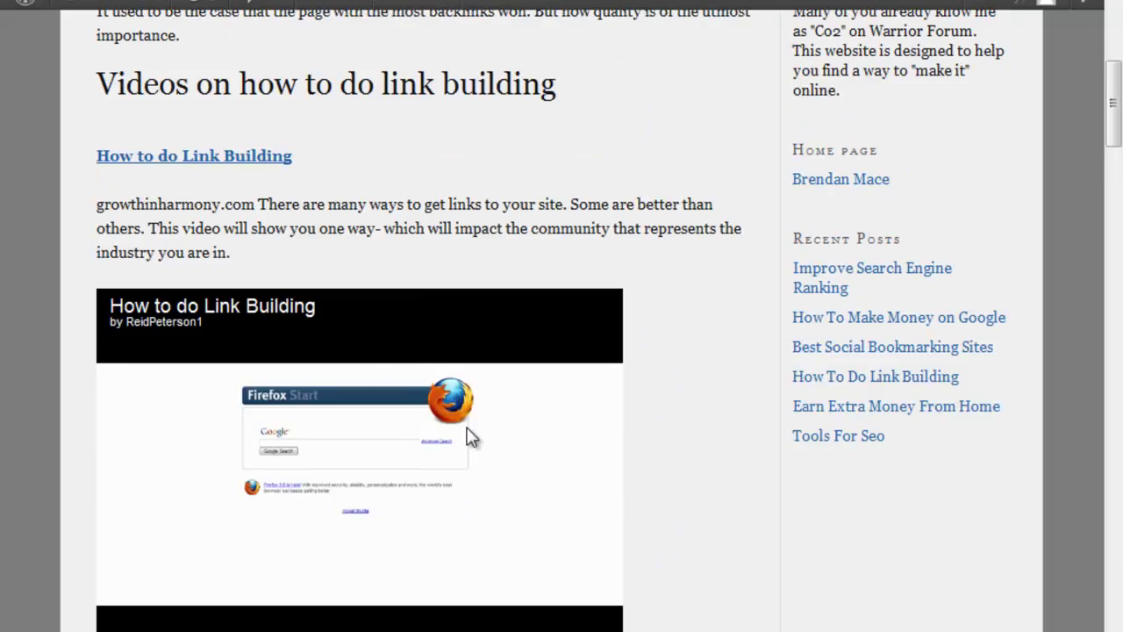
scroll(288, 376, "down", 20)
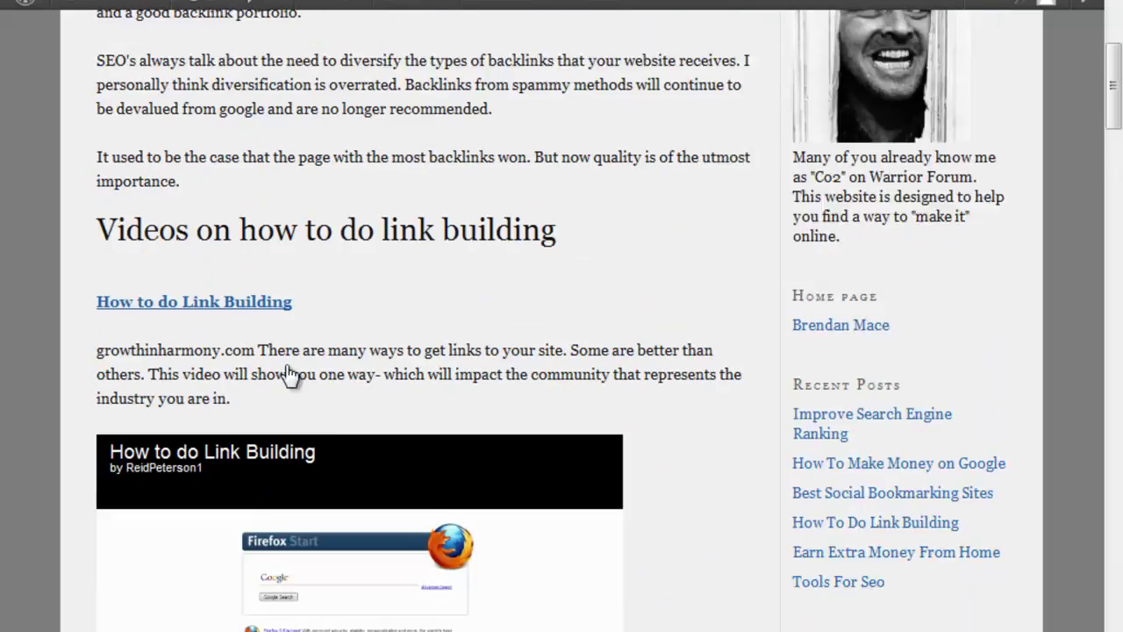
scroll(328, 224, "up", 20)
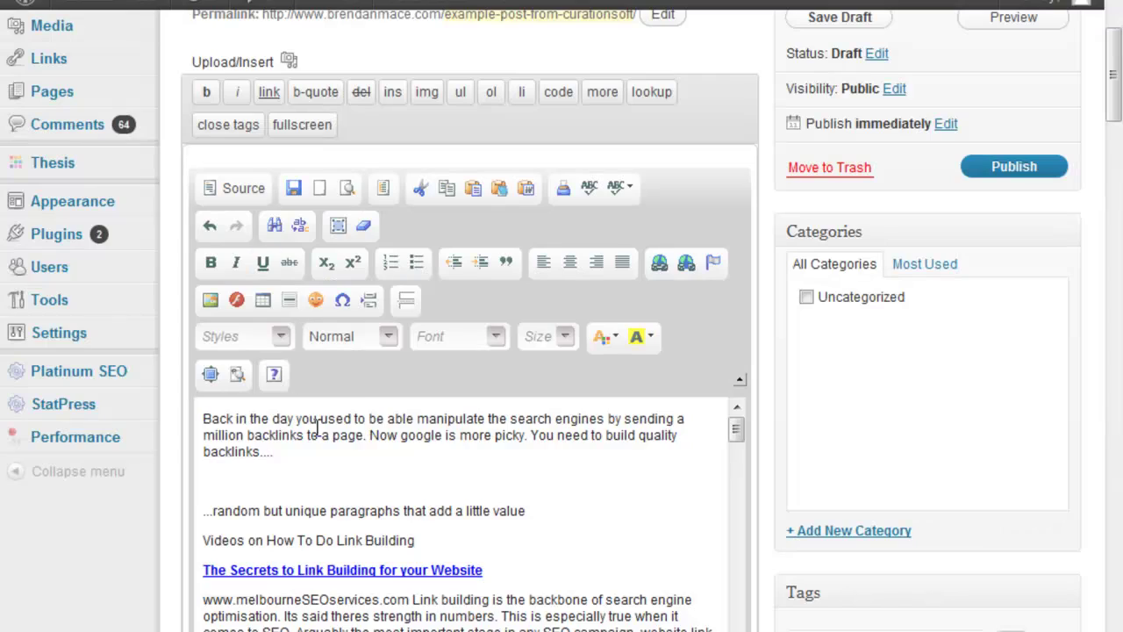
Format the 'Videos on How To Do Link Building' line as Heading 1.
left_click_drag(434, 539, 204, 540)
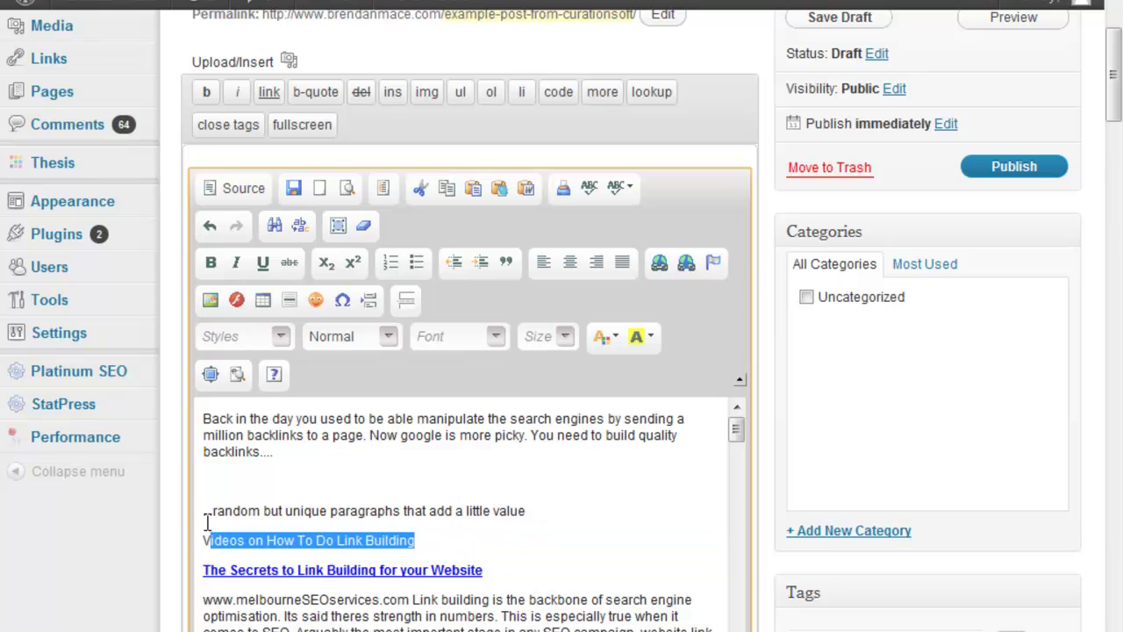
left_click(549, 341)
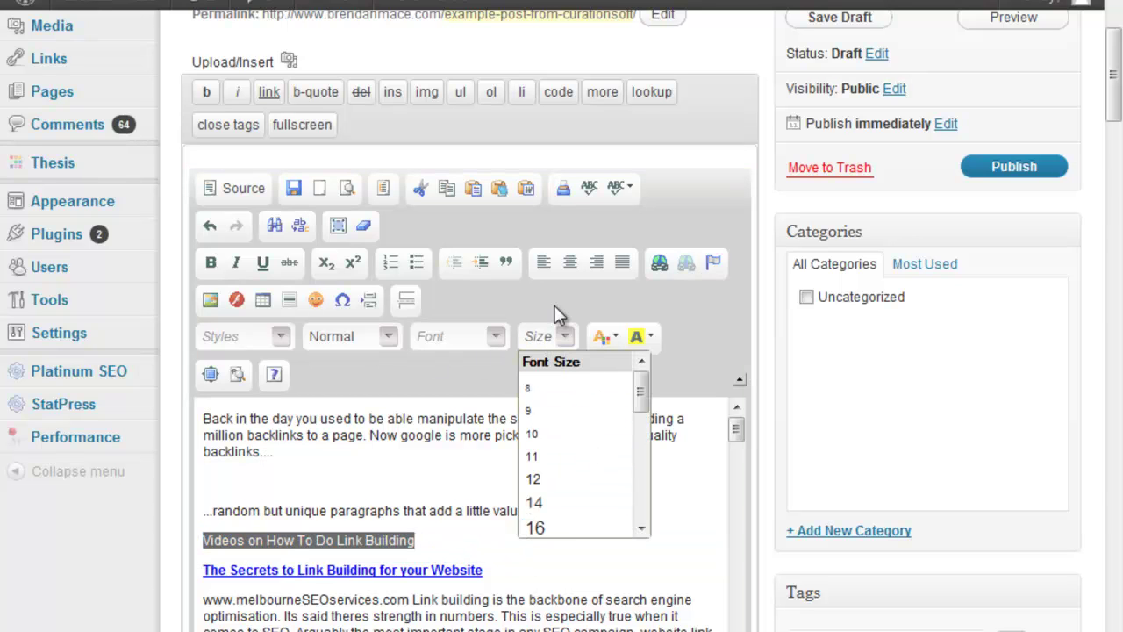
left_click(387, 336)
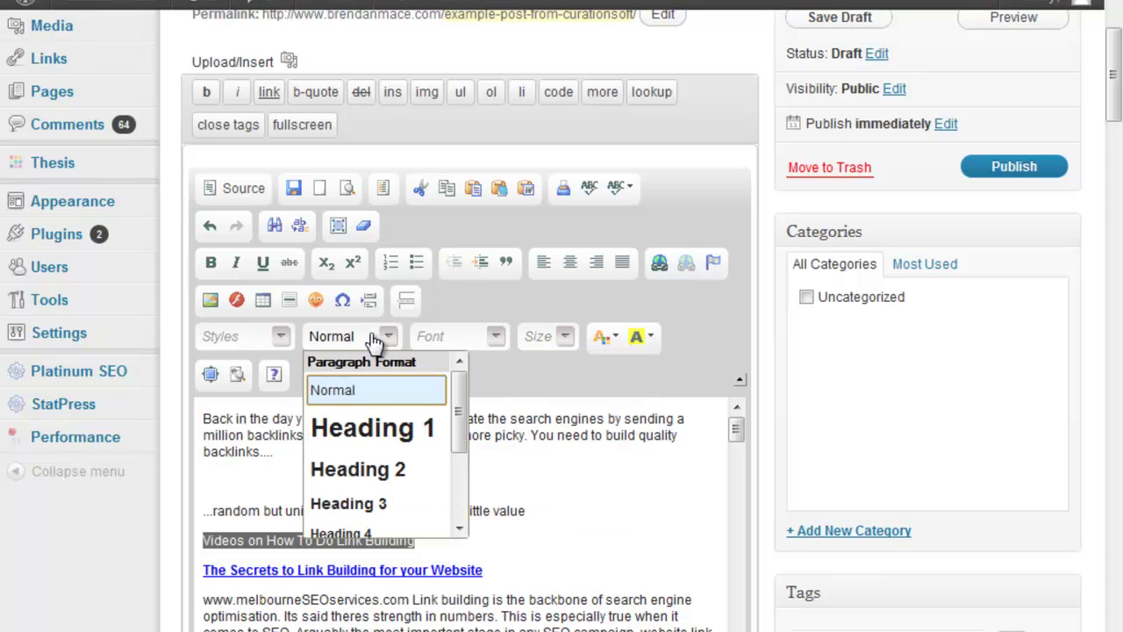
left_click(373, 427)
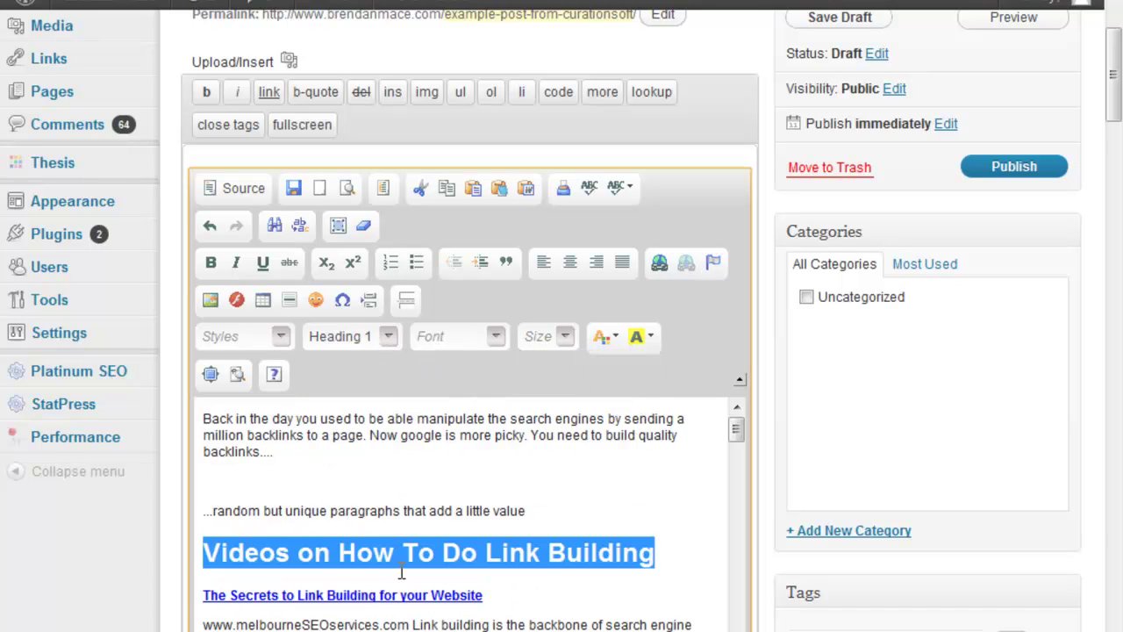
left_click(401, 625)
scroll(401, 625, "down", 2)
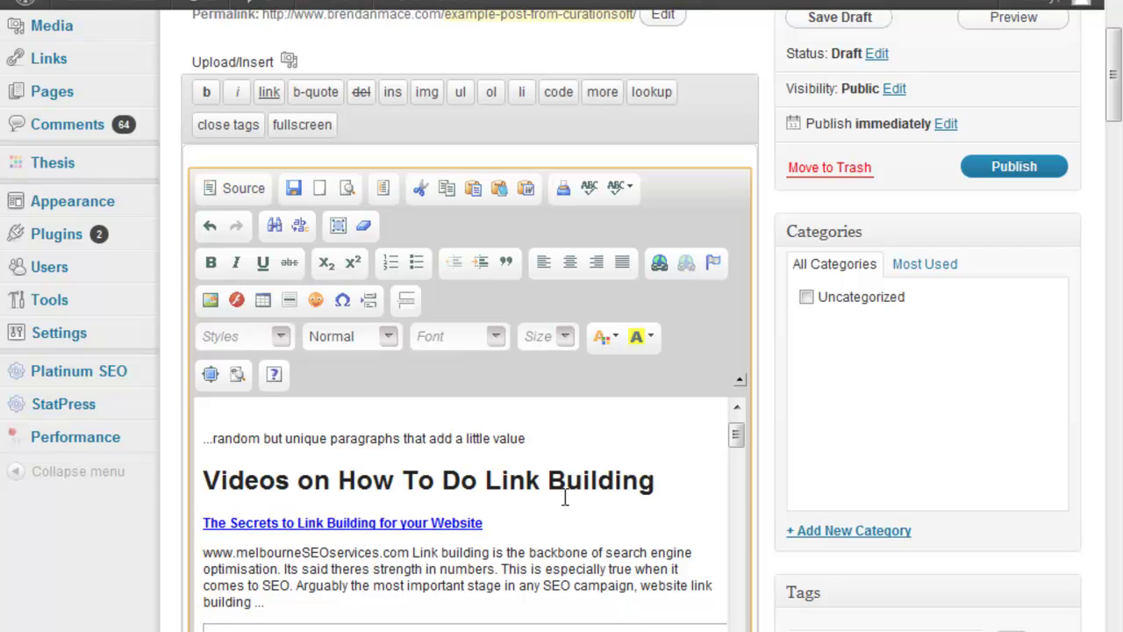
scroll(565, 497, "down", 2)
scroll(347, 518, "up", 4)
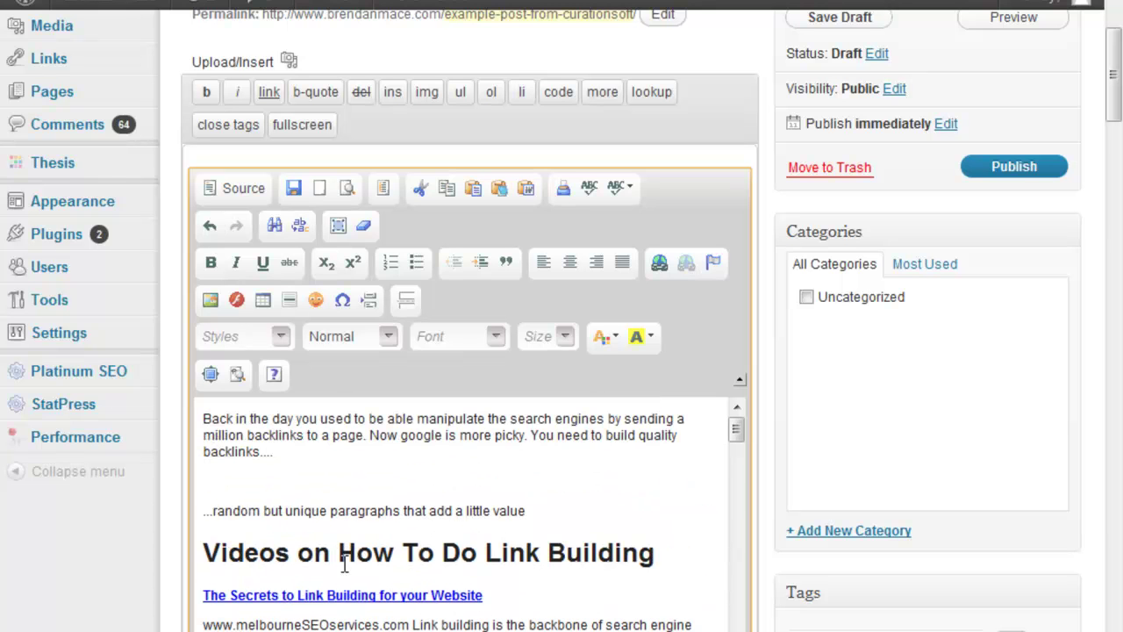
scroll(498, 572, "down", 10)
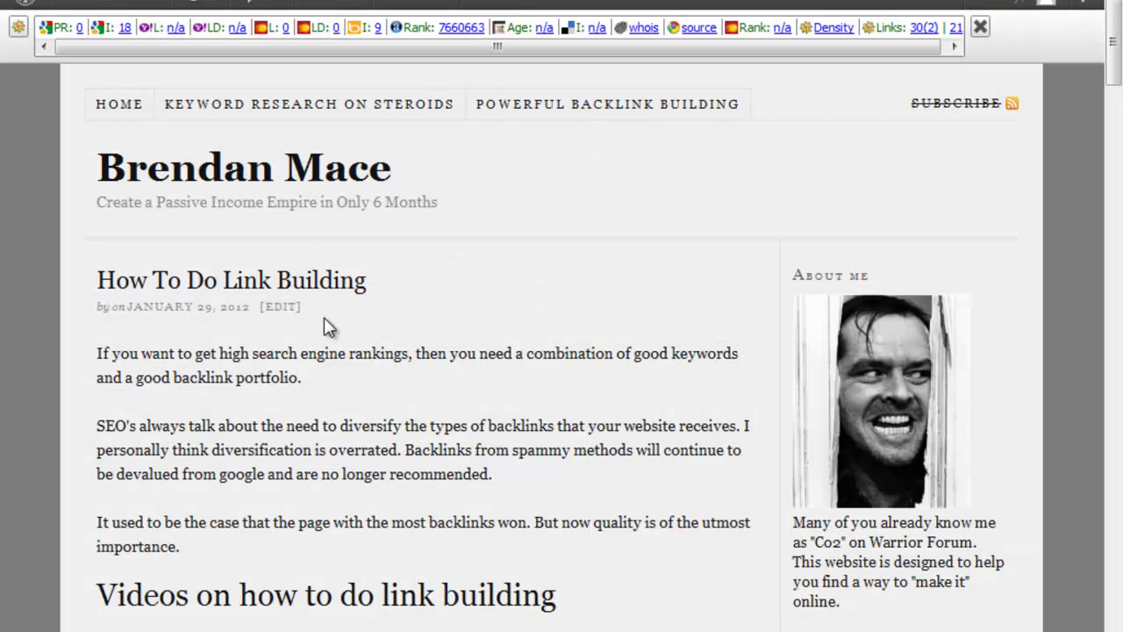
scroll(324, 317, "down", 10)
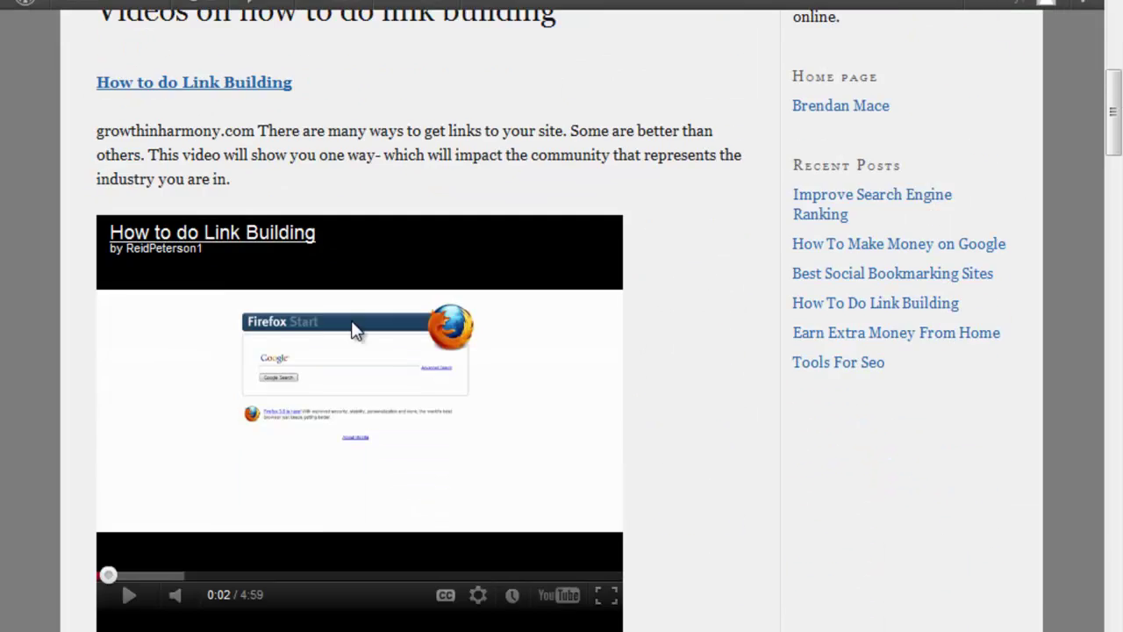
scroll(316, 366, "down", 5)
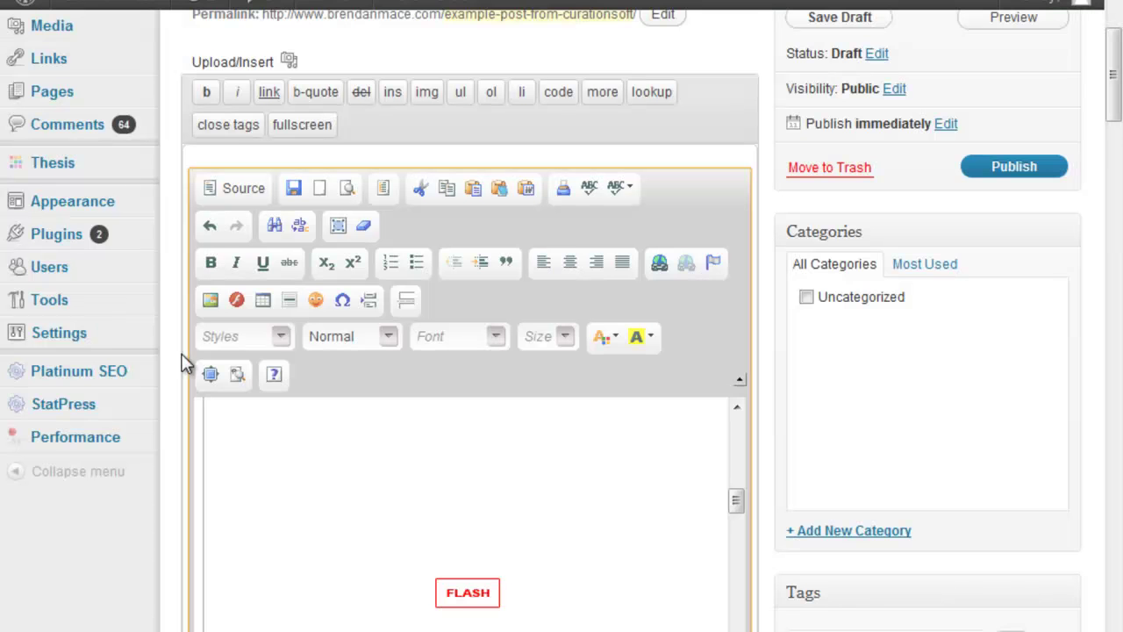
scroll(503, 423, "down", 2)
scroll(503, 423, "up", 2)
scroll(427, 431, "down", 6)
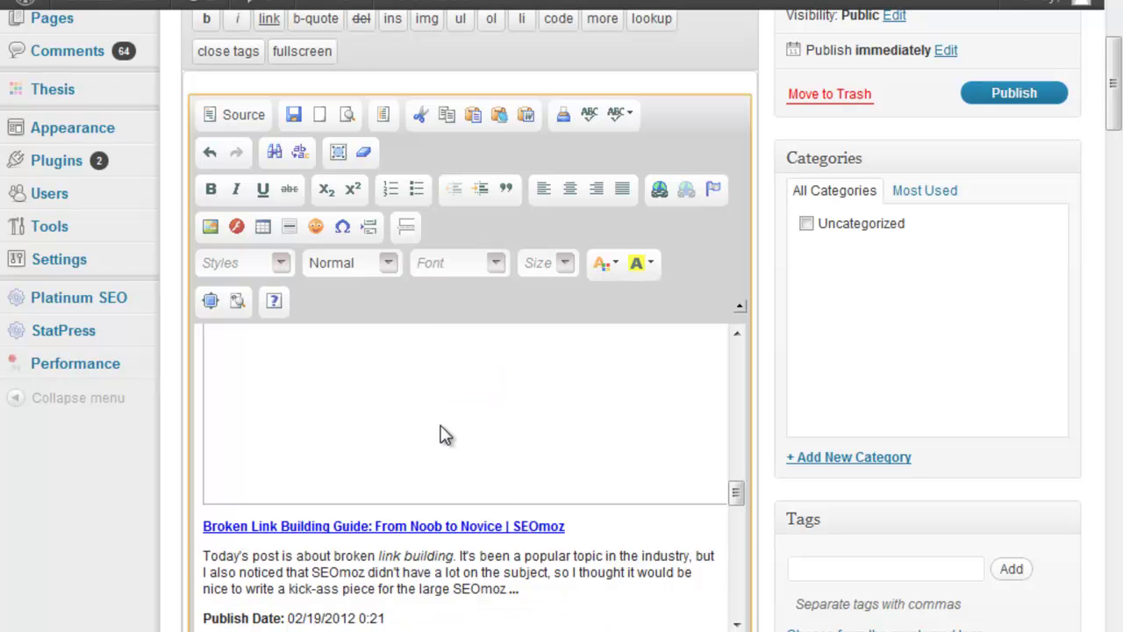
scroll(404, 435, "up", 3)
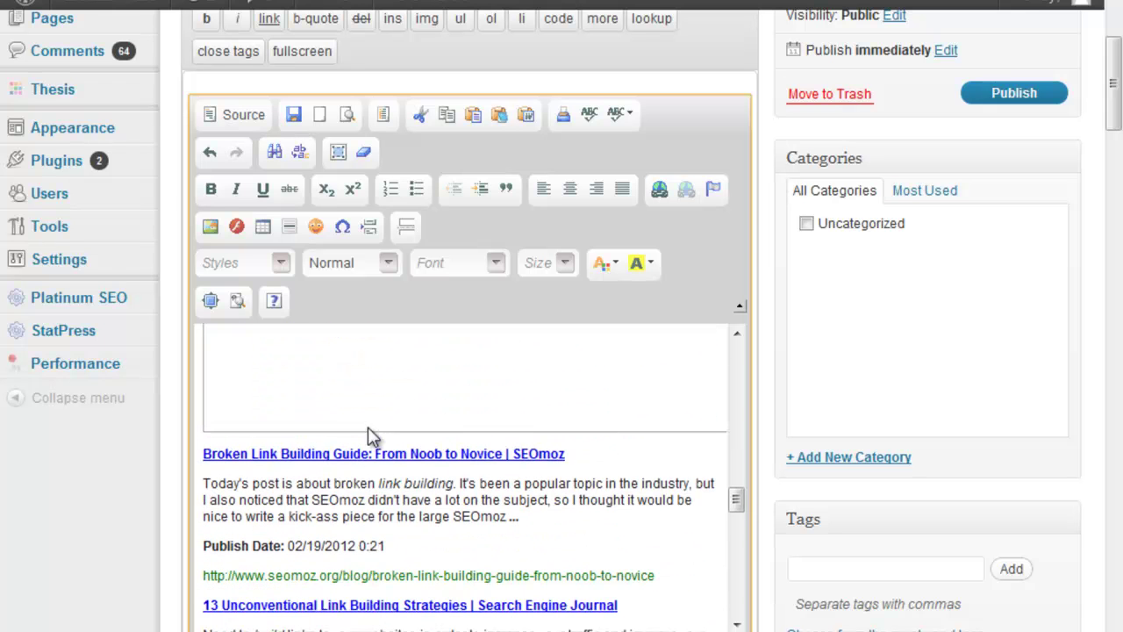
Insert 'Blog posts on link building' as a Heading 2 above the Broken Link Building Guide entry.
left_click(201, 453)
key("Return")
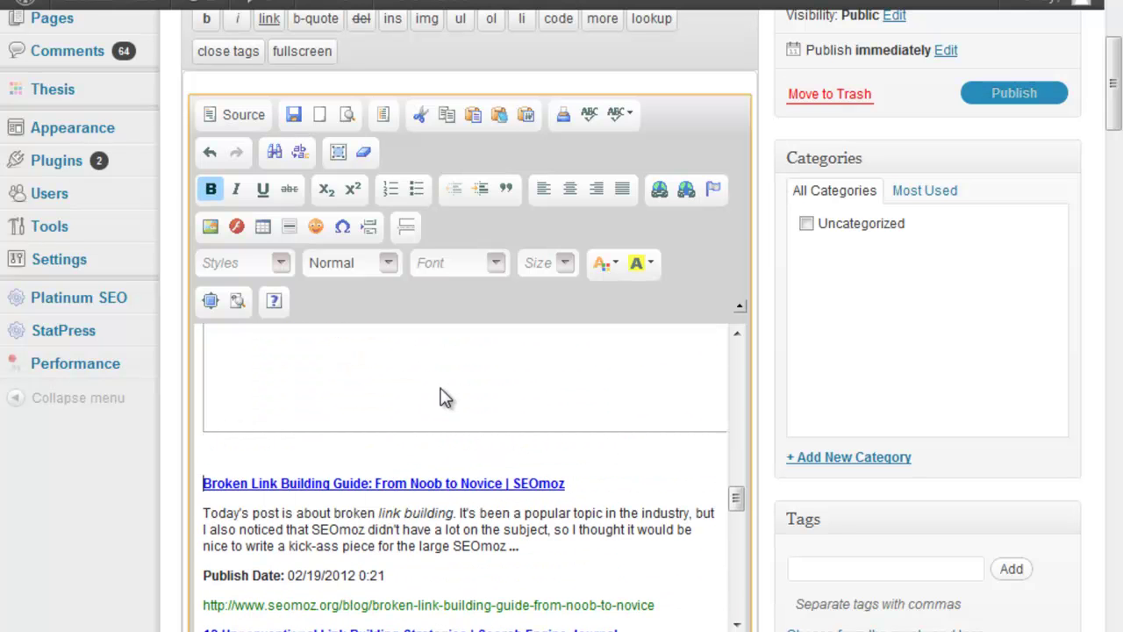
type("Blog posts")
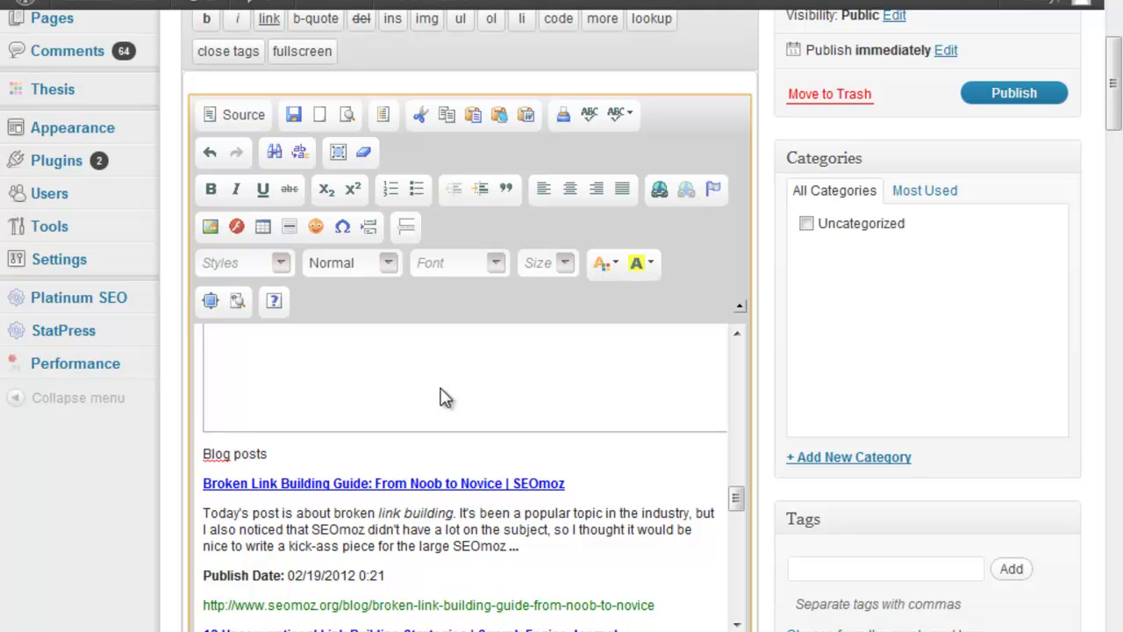
type(" on link building")
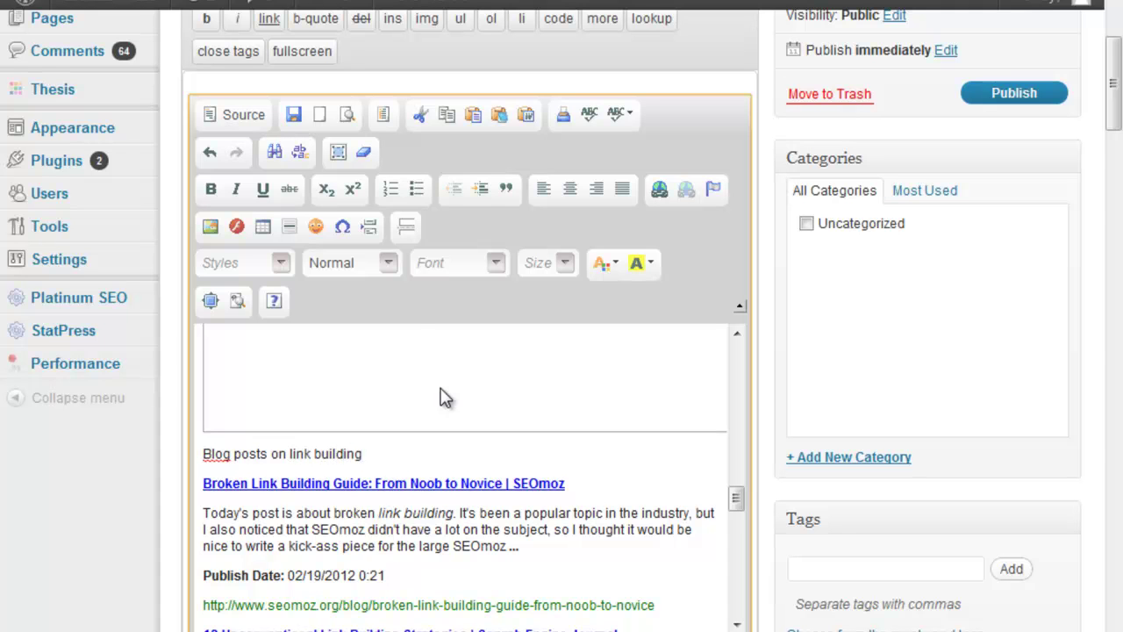
left_click_drag(388, 453, 139, 456)
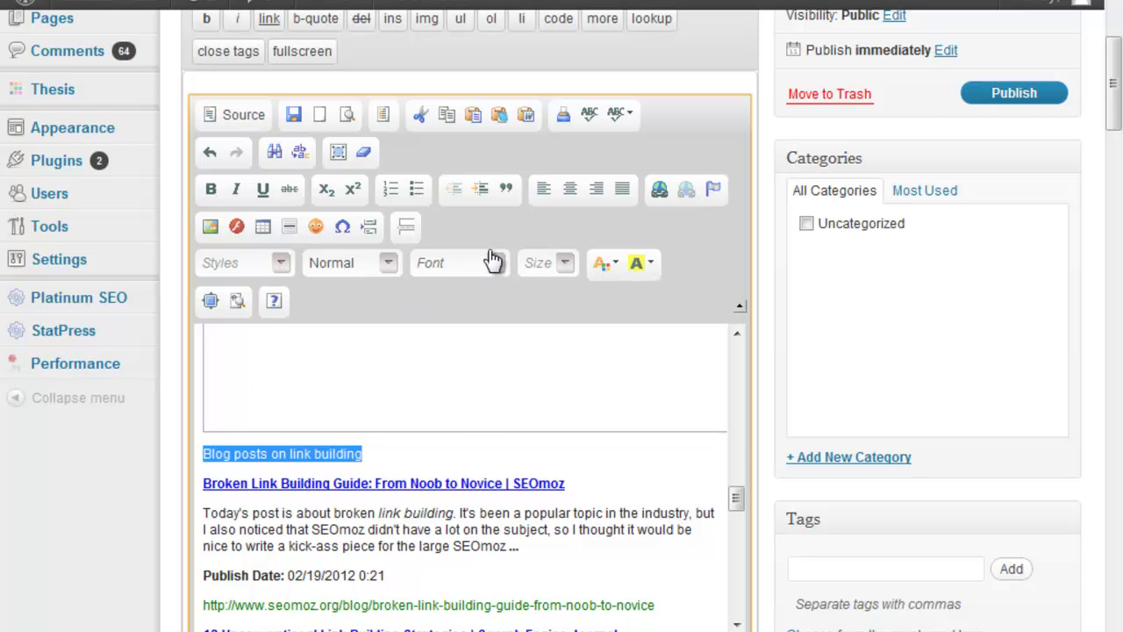
left_click(360, 263)
left_click(358, 395)
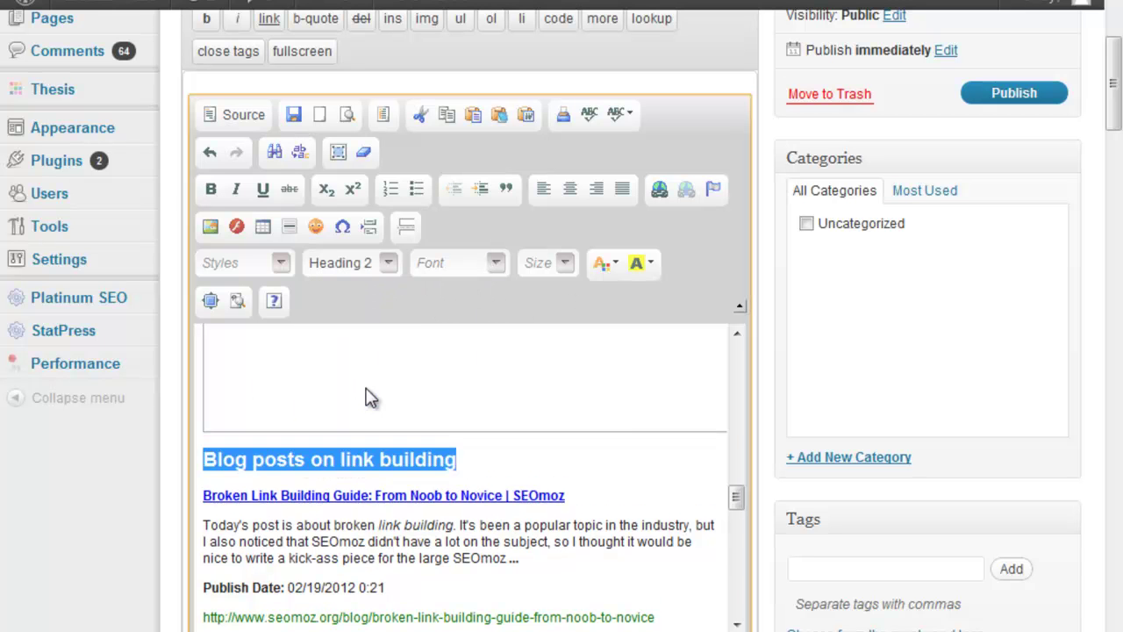
left_click(364, 525)
scroll(363, 525, "down", 8)
scroll(330, 482, "down", 10)
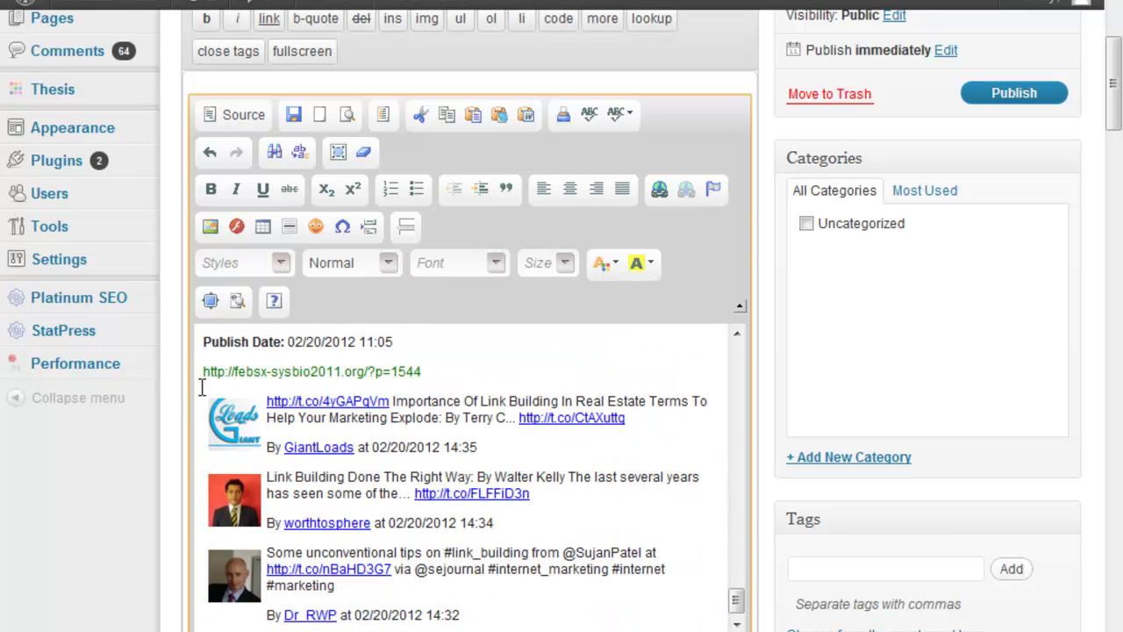
Add 'Twitter posts on building backlink' as a Heading 2 above the tweet entries.
left_click(371, 368)
left_click(546, 355)
key("Return")
type("Twitter ")
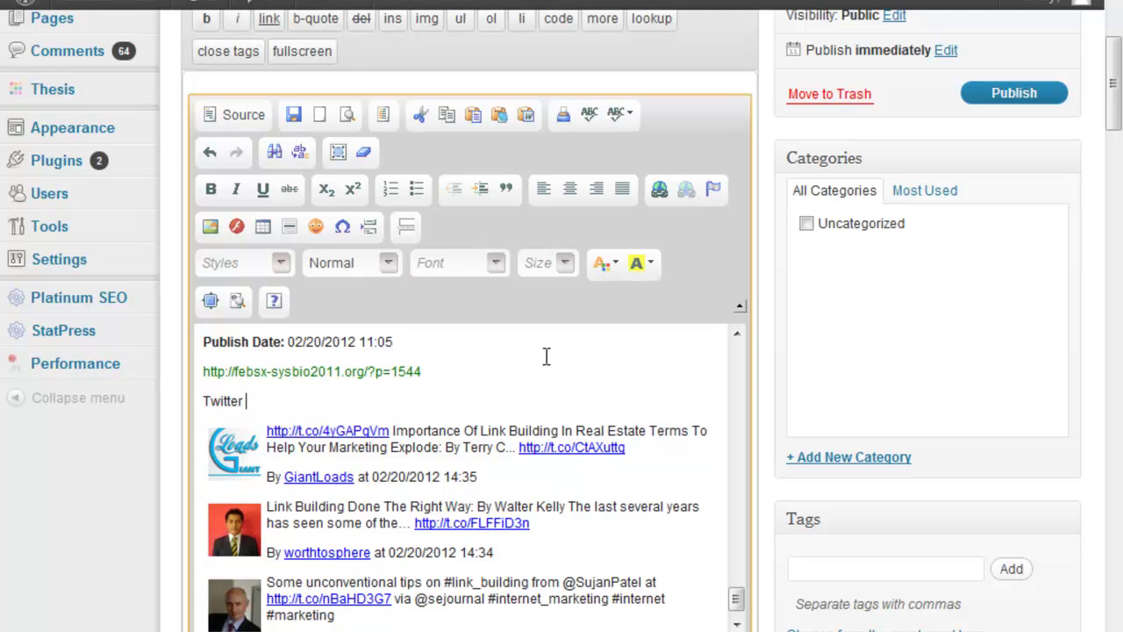
type("posts on building backlinks")
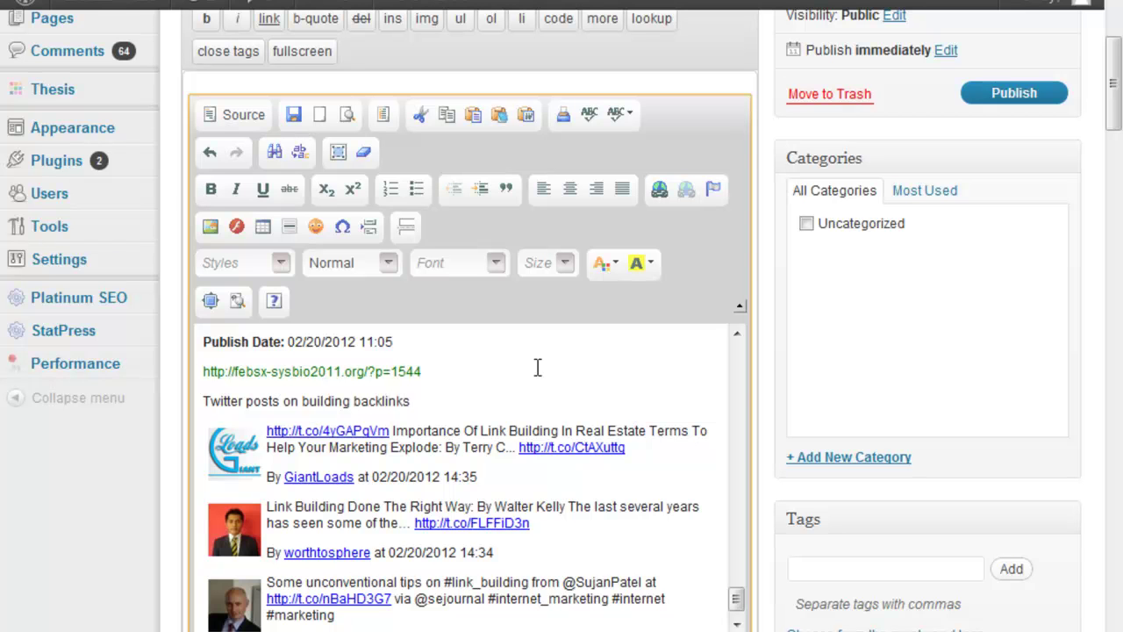
scroll(448, 562, "up", 6)
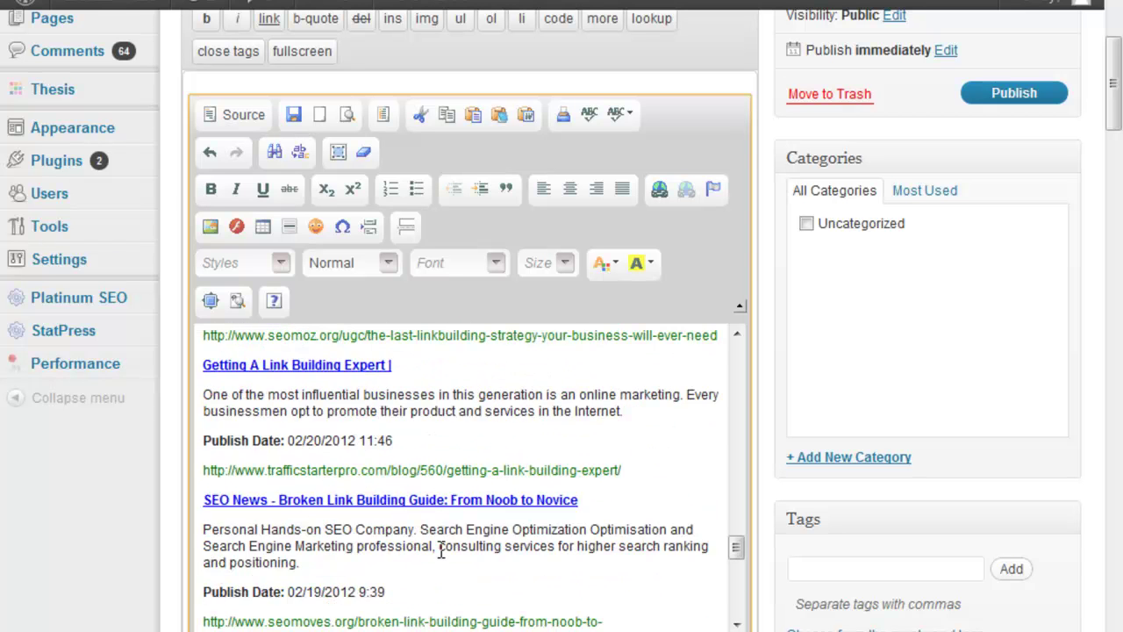
scroll(421, 447, "down", 4)
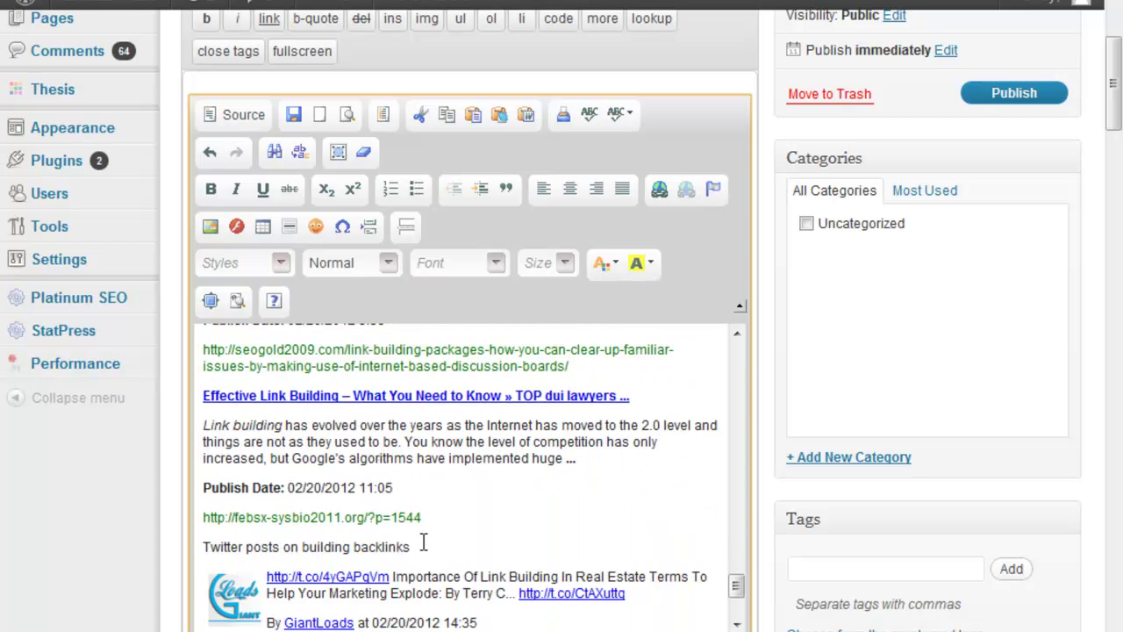
left_click_drag(423, 541, 183, 547)
left_click(389, 264)
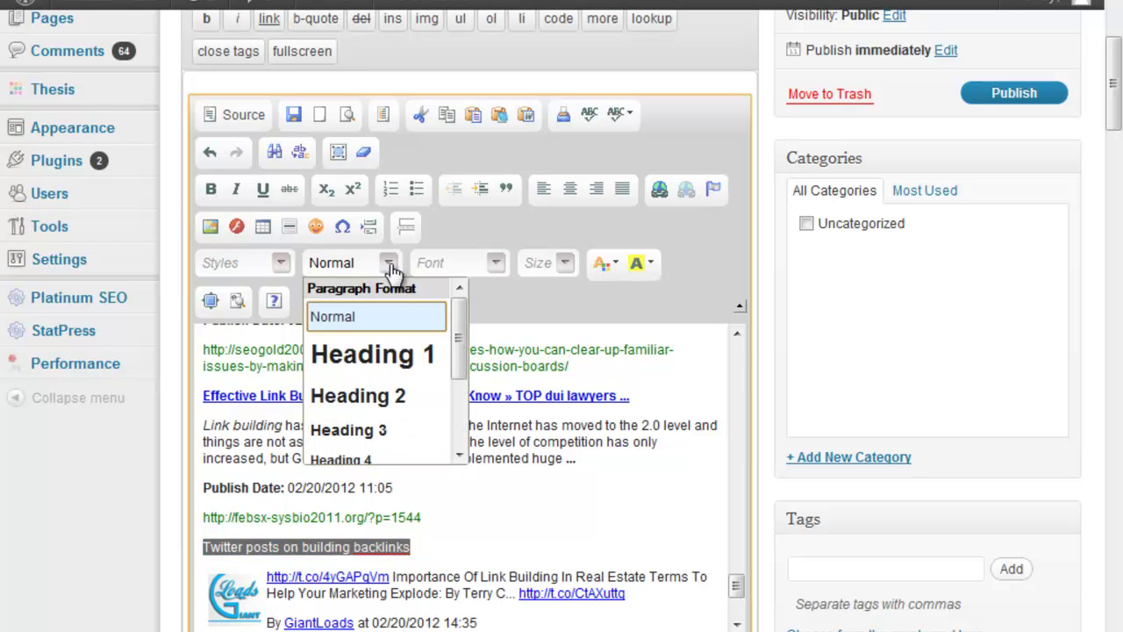
left_click(386, 404)
left_click(410, 529)
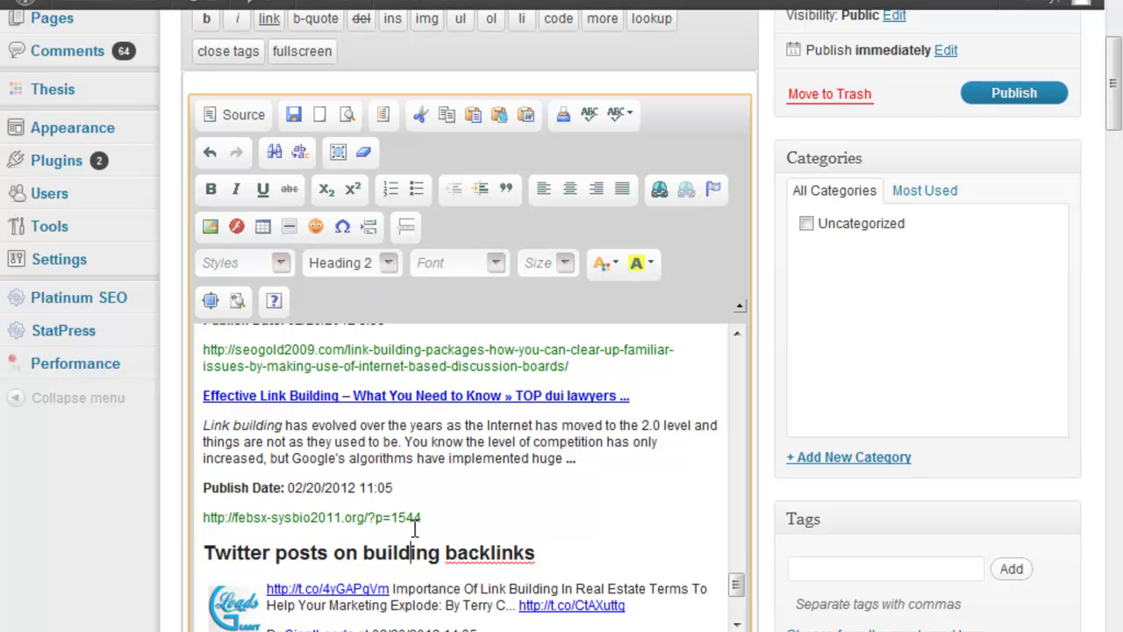
scroll(412, 527, "down", 10)
scroll(418, 524, "down", 1)
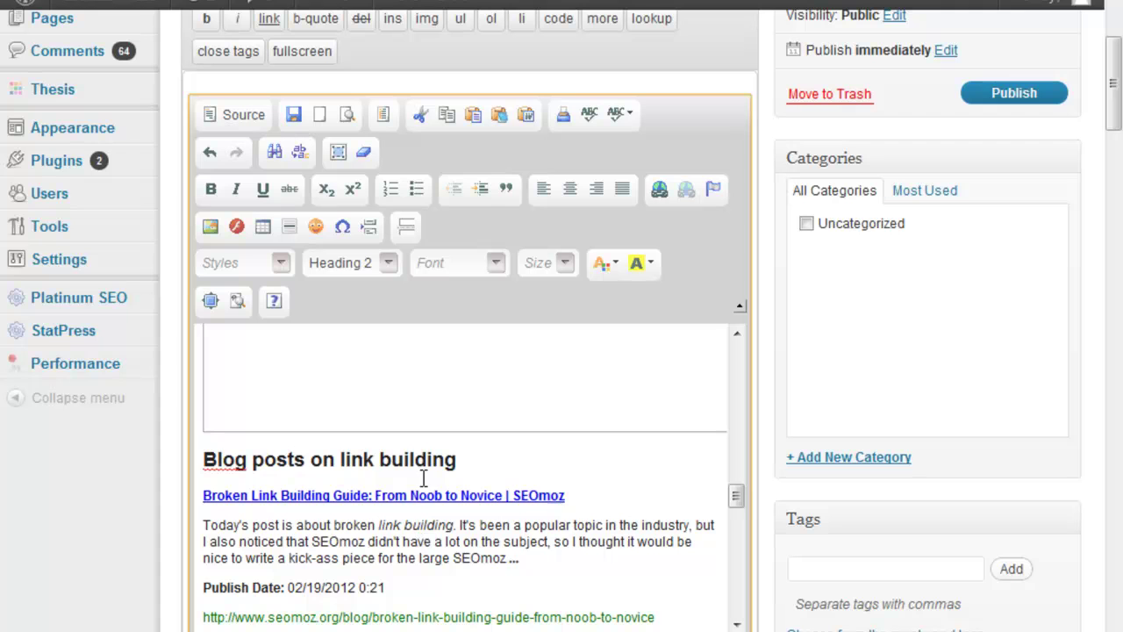
Underline 'link building' in the blog posts heading.
left_click_drag(474, 470, 345, 459)
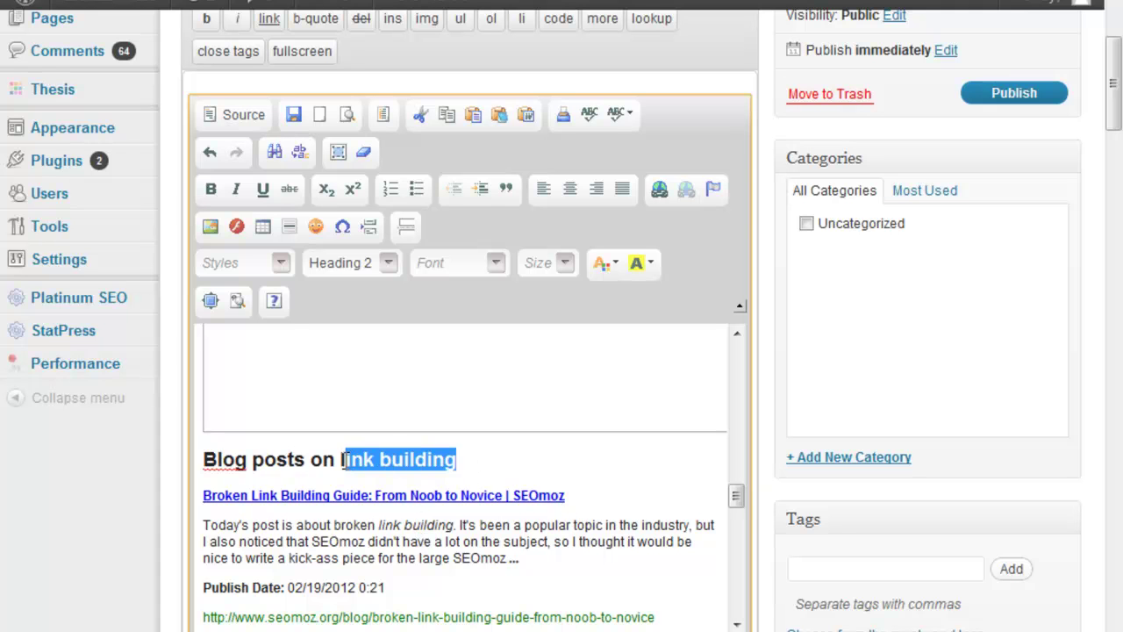
left_click(265, 196)
left_click(358, 528)
Italicise 'How To Do Link Building' in the videos heading.
scroll(417, 551, "up", 3)
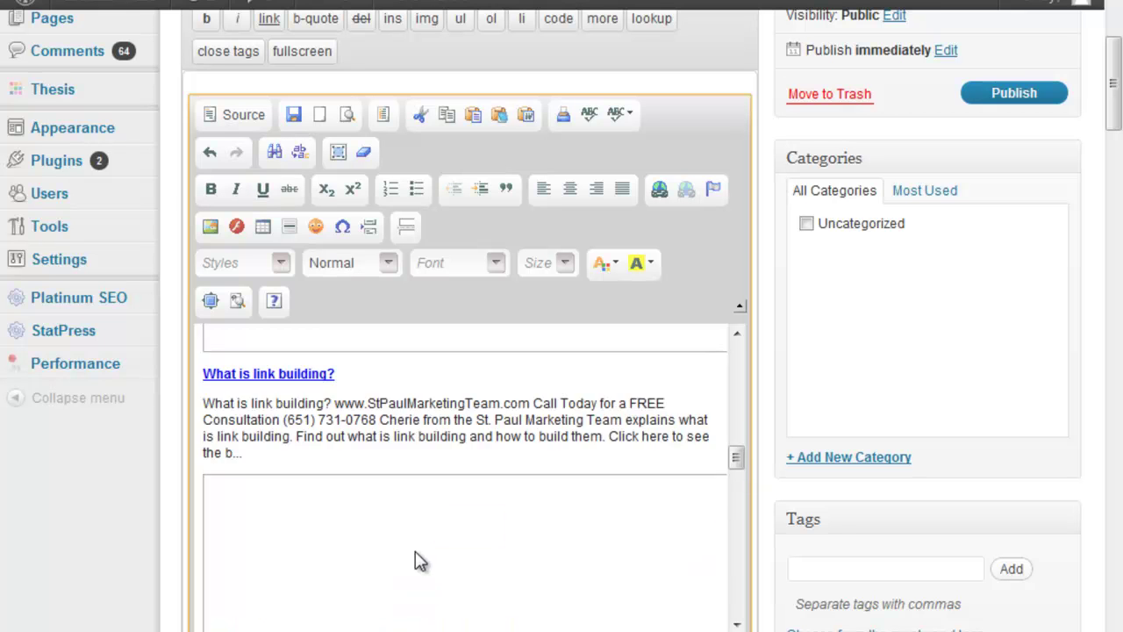
scroll(415, 563, "up", 5)
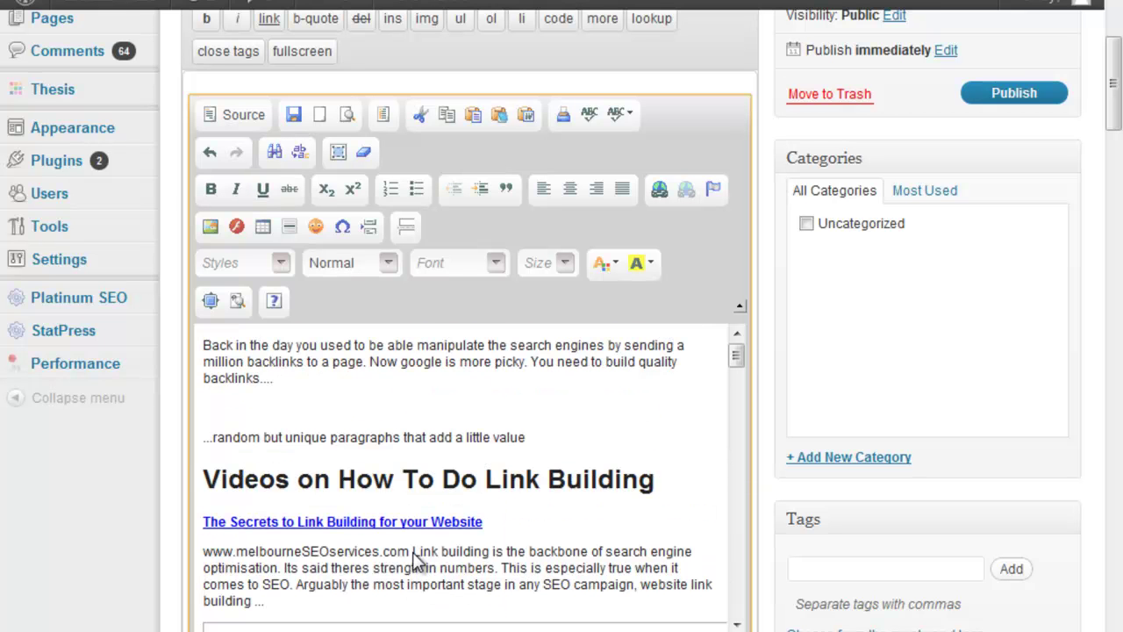
left_click_drag(668, 478, 338, 480)
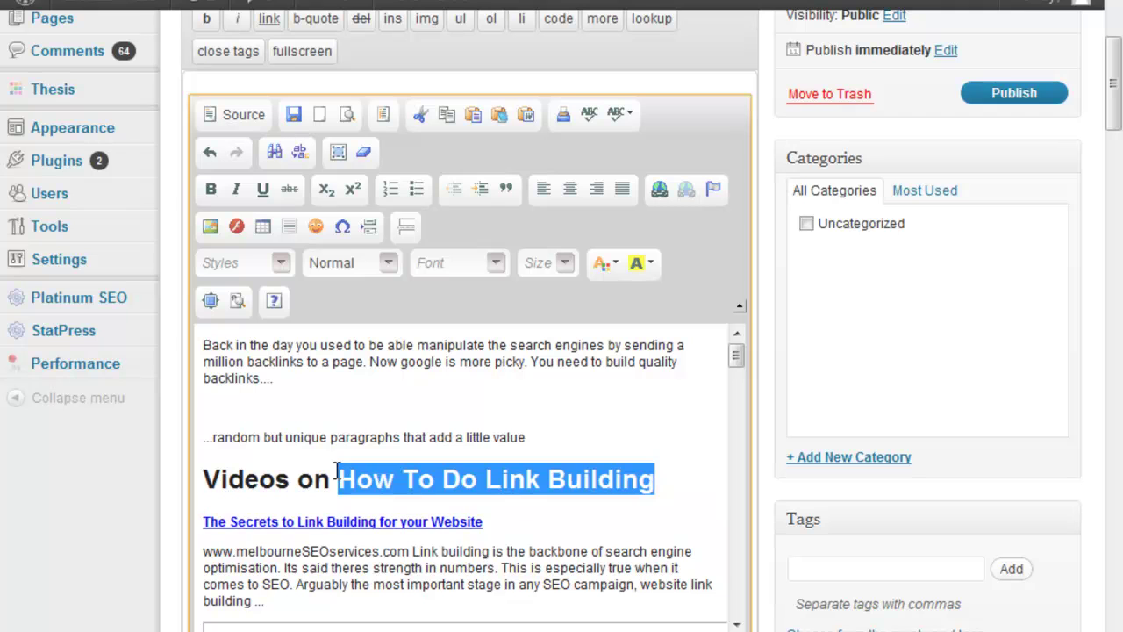
left_click(236, 189)
left_click(318, 387)
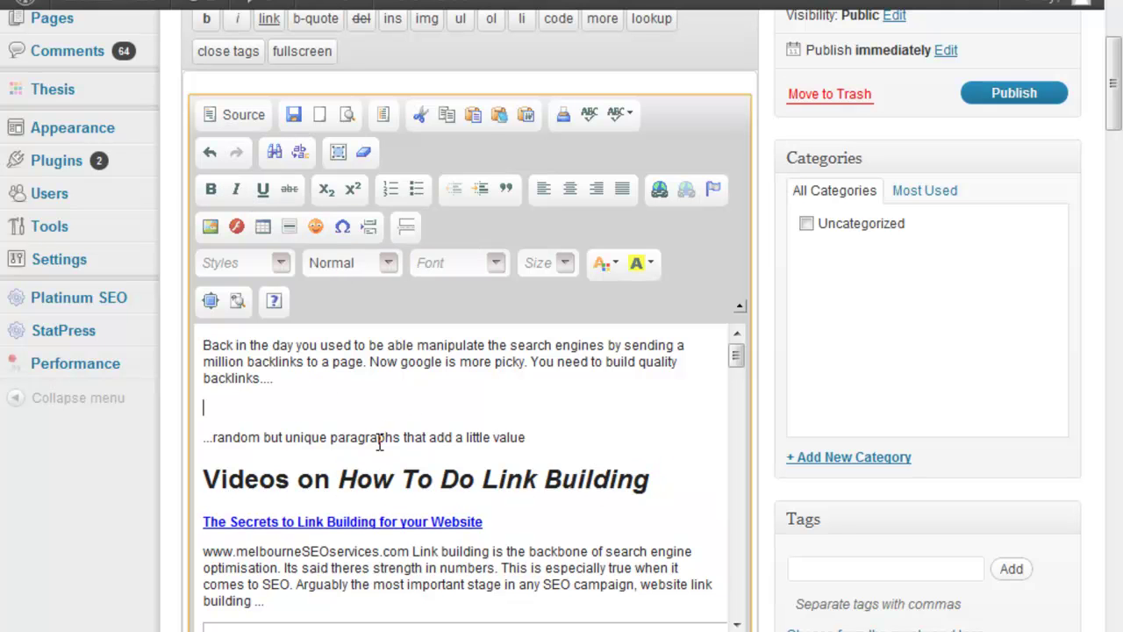
Add a closing paragraph below the last tweet about the link building videos building website authority.
scroll(348, 473, "up", 2)
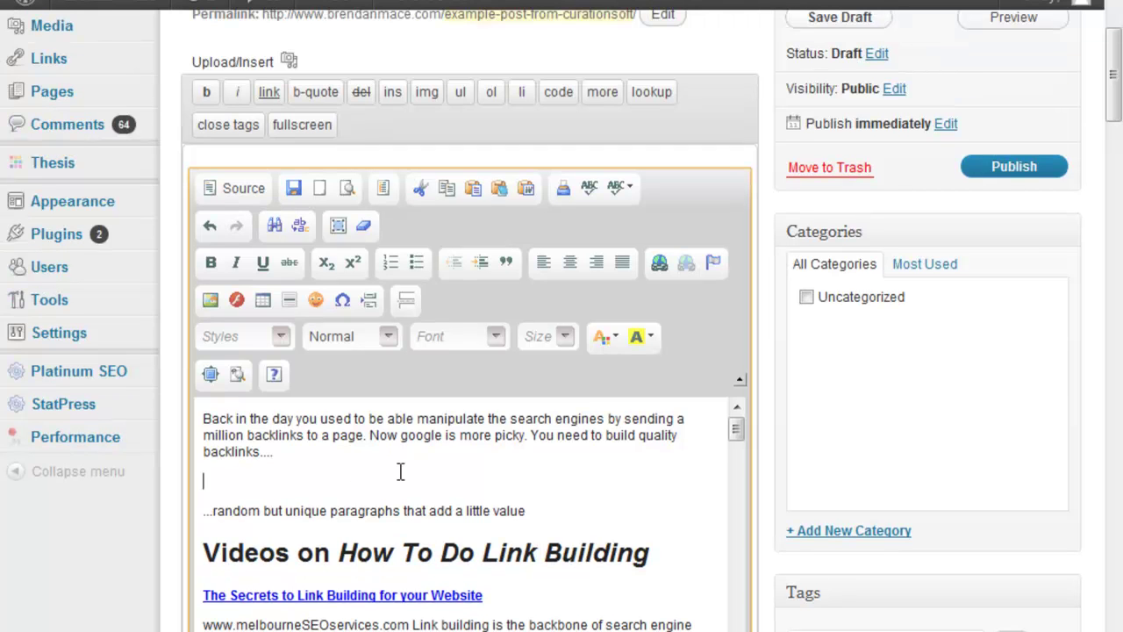
scroll(399, 474, "down", 10)
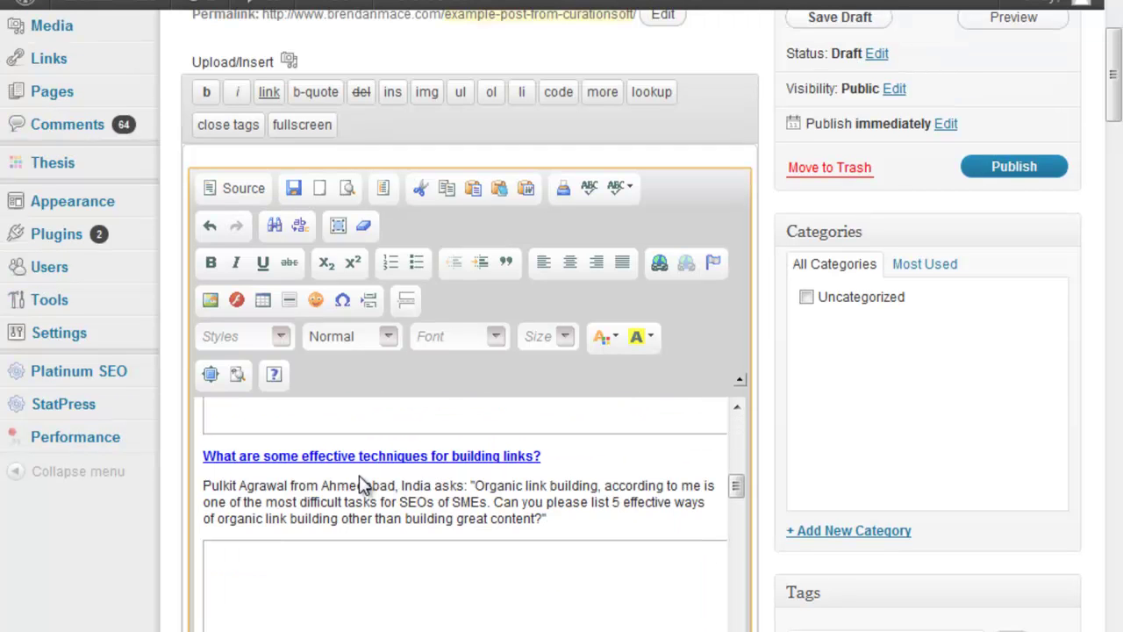
scroll(496, 506, "down", 3)
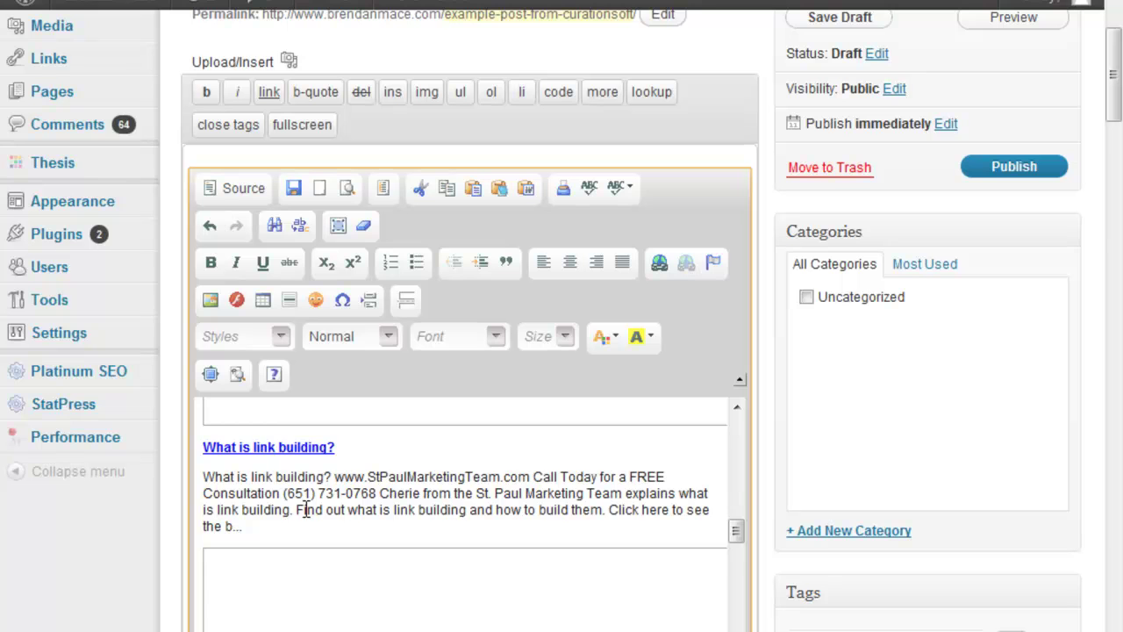
scroll(333, 521, "up", 5)
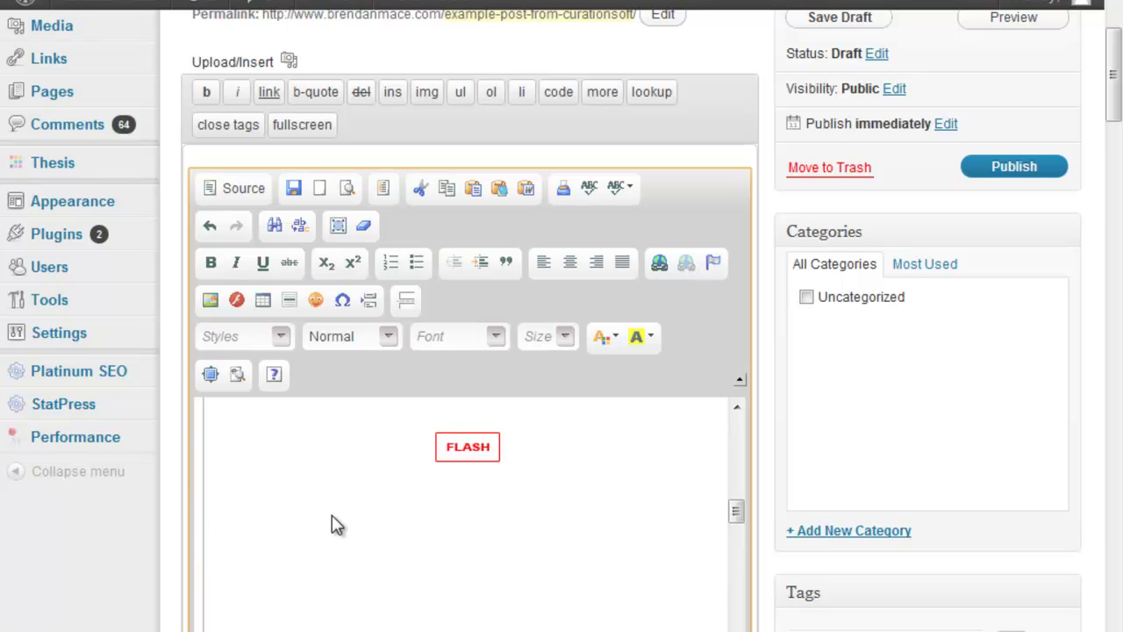
scroll(399, 562, "down", 10)
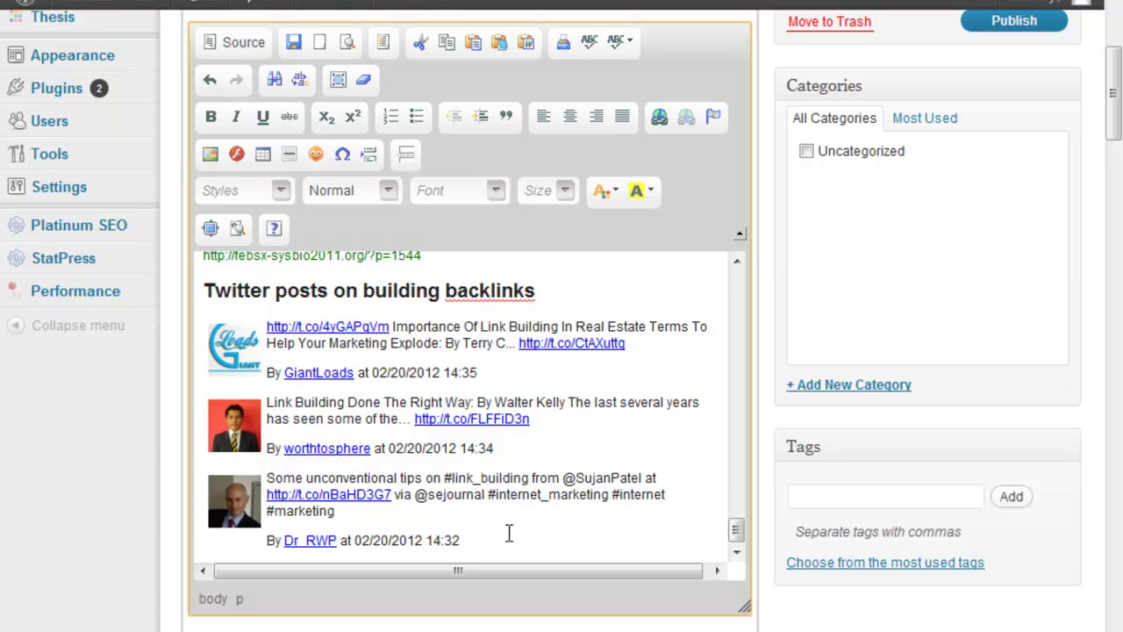
key("Return")
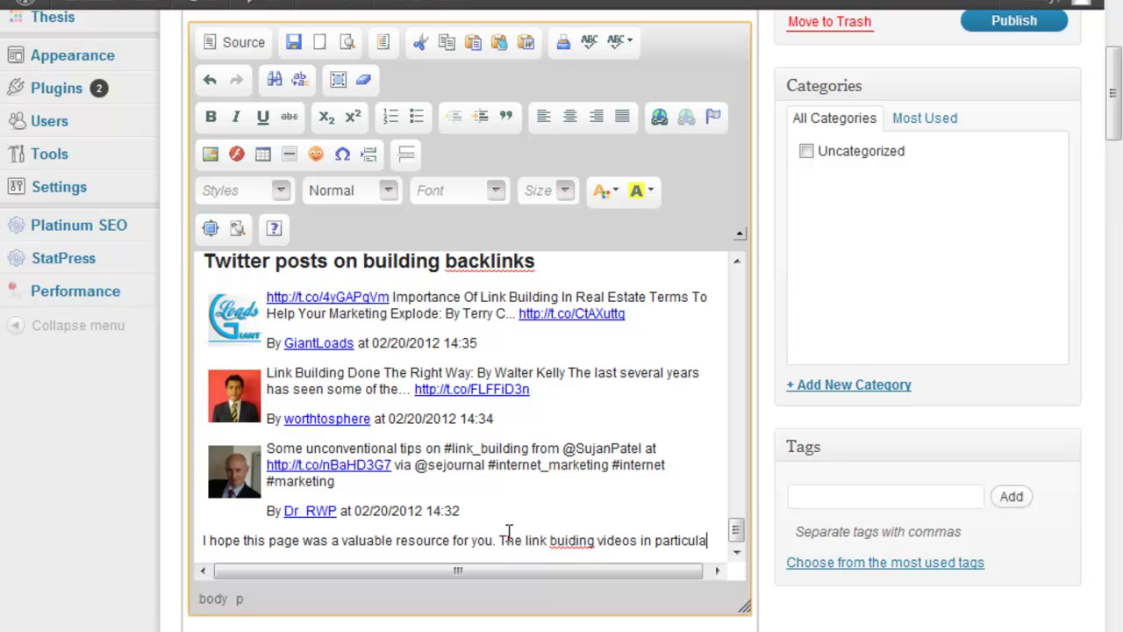
type("helped me out a lot when I started trying to build authority to my websites.")
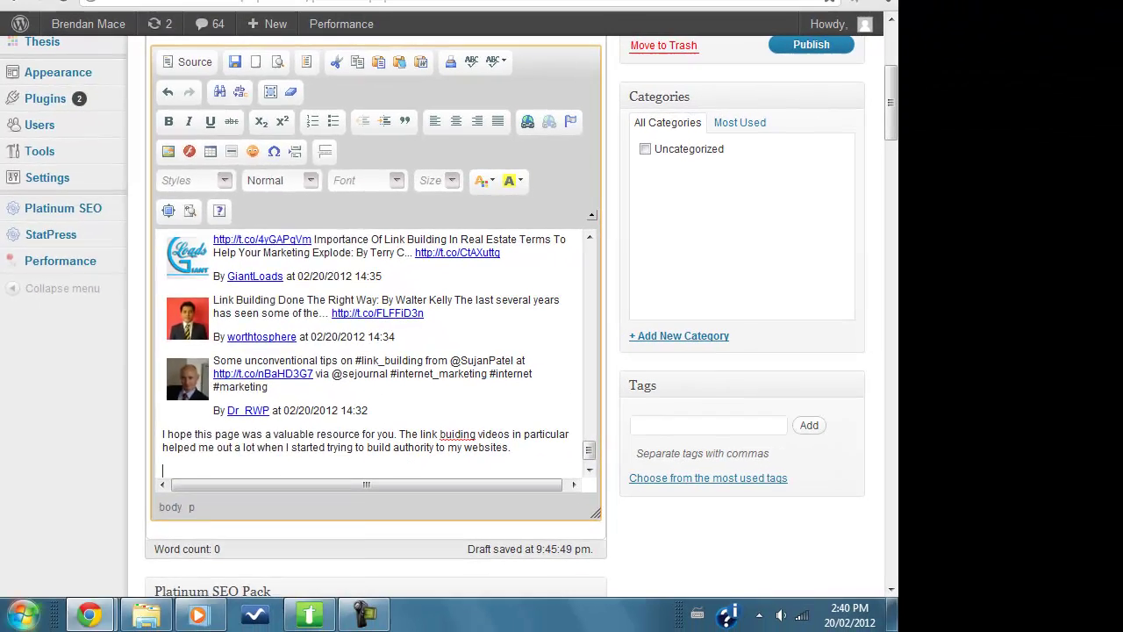
Search Google for 'ezinearticles'.
left_click(22, 612)
key("Escape")
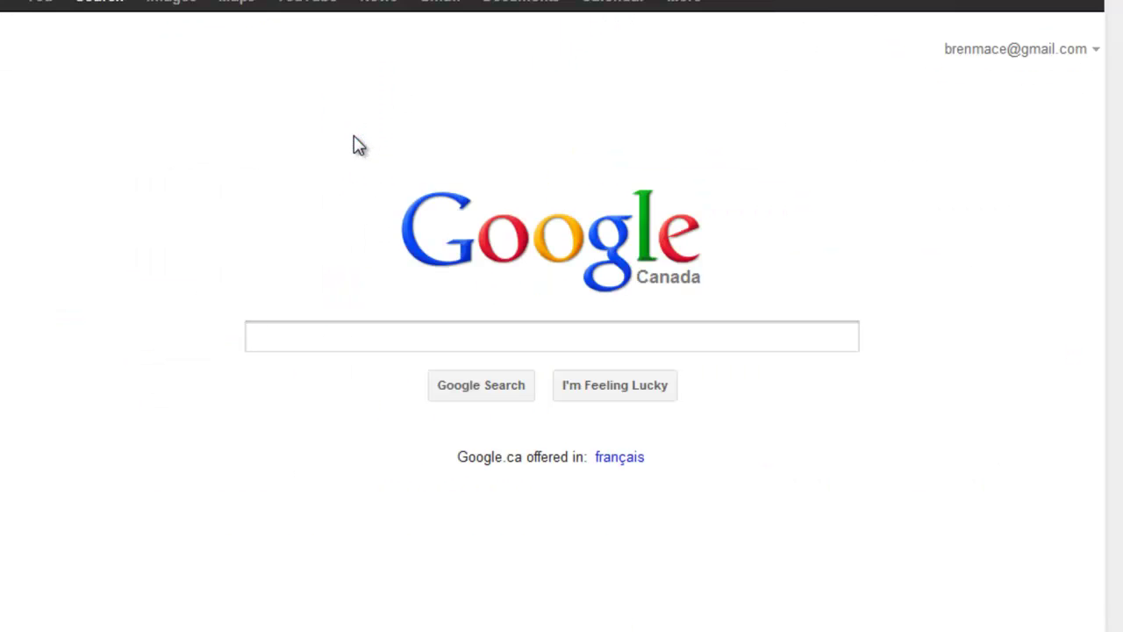
type("ezine")
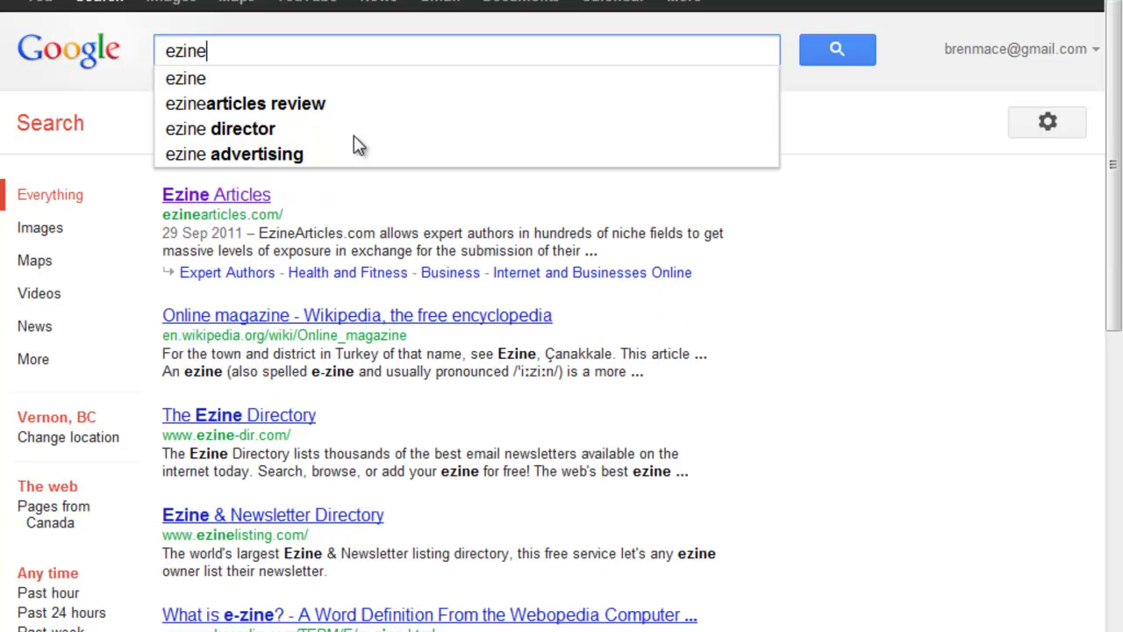
type("articles")
key("Return")
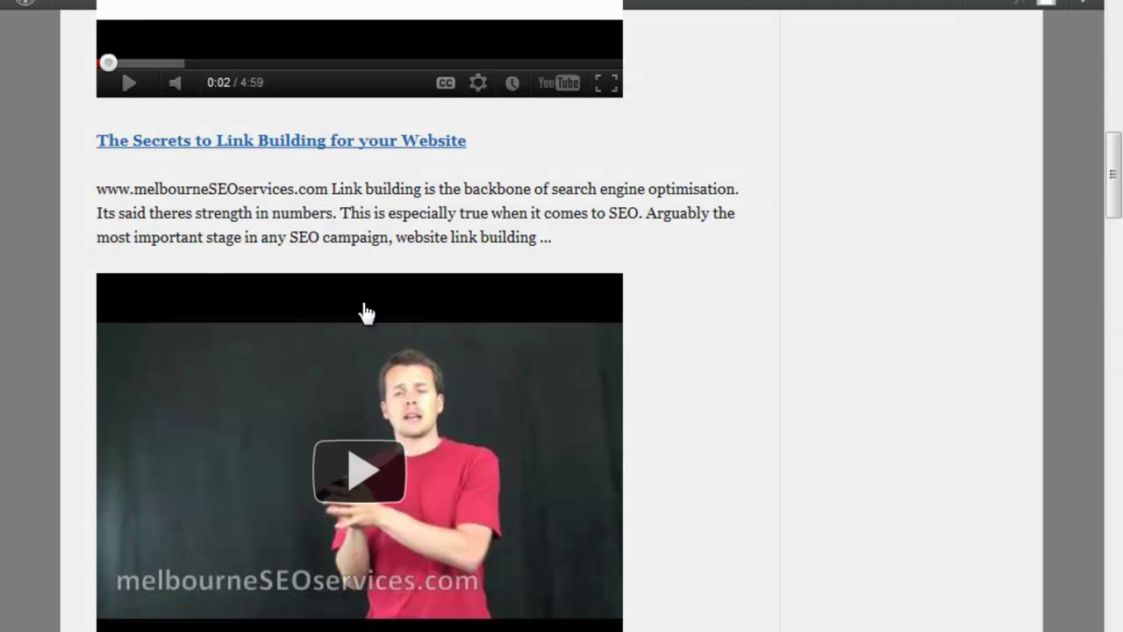
Scroll through the draft to check the closing 'valuable resource' paragraph below the tweets.
scroll(367, 313, "down", 5)
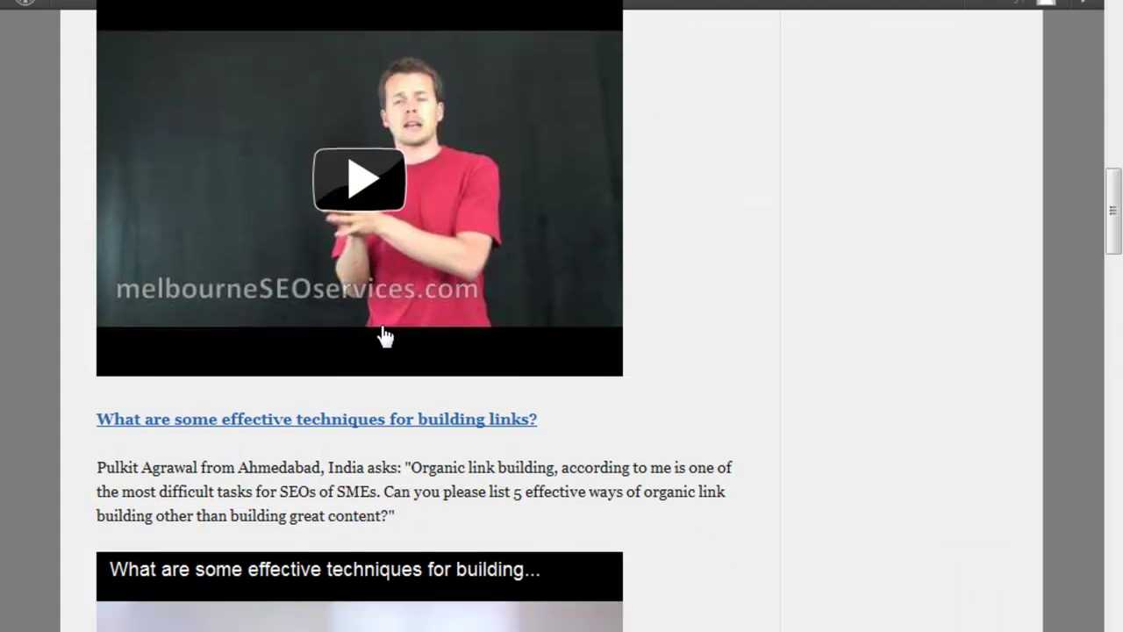
scroll(384, 325, "up", 15)
scroll(389, 316, "down", 20)
scroll(389, 317, "down", 5)
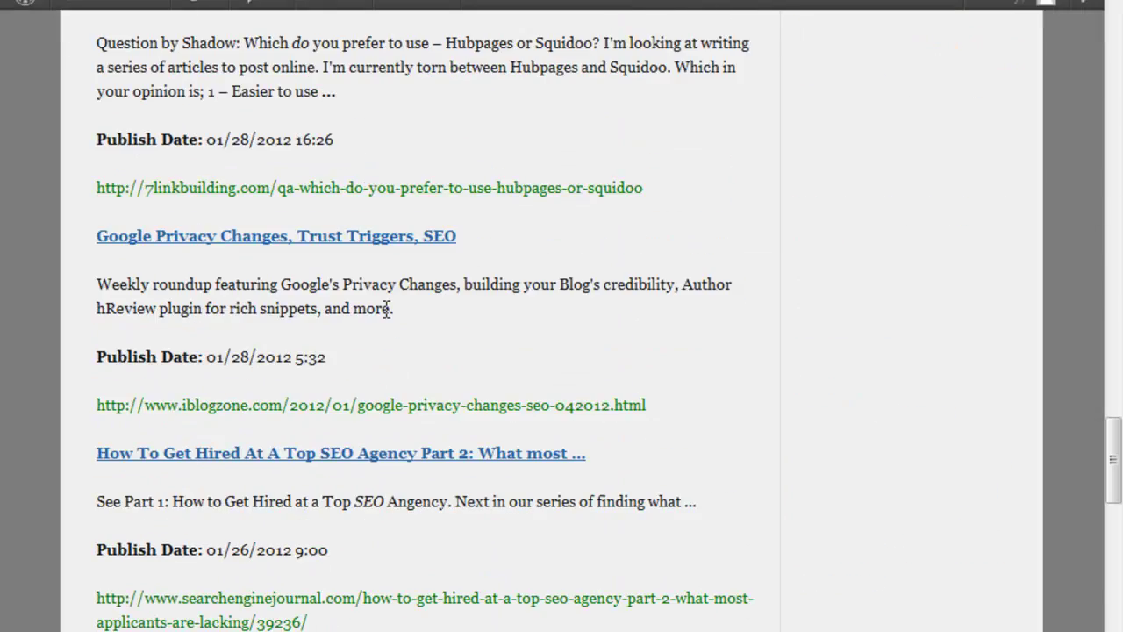
scroll(369, 325, "up", 20)
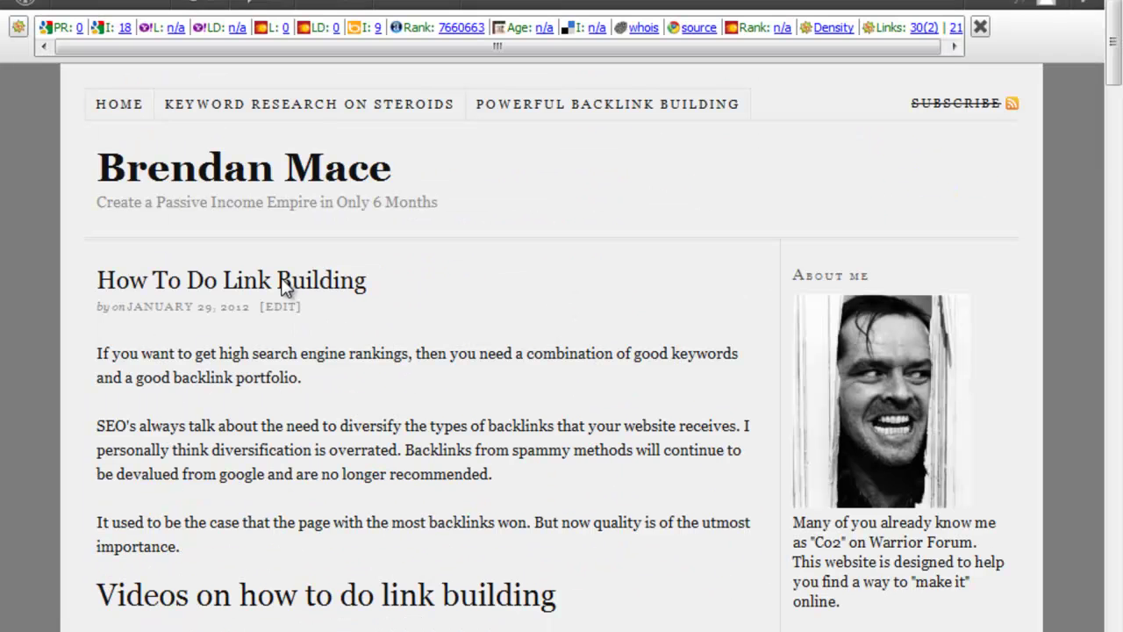
scroll(160, 347, "down", 5)
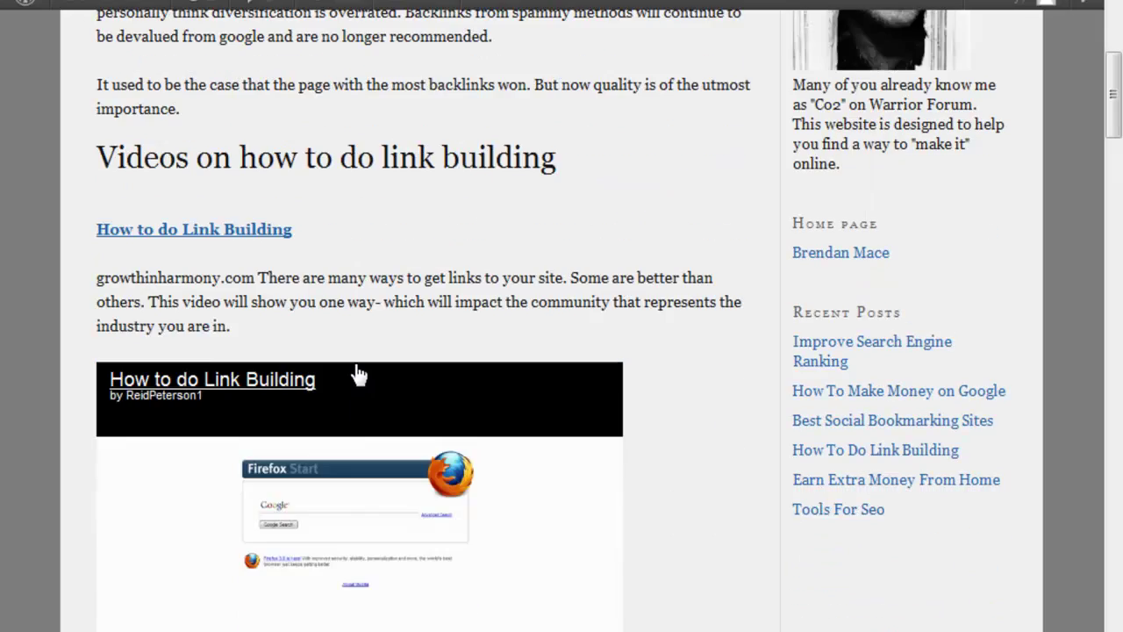
scroll(210, 249, "up", 3)
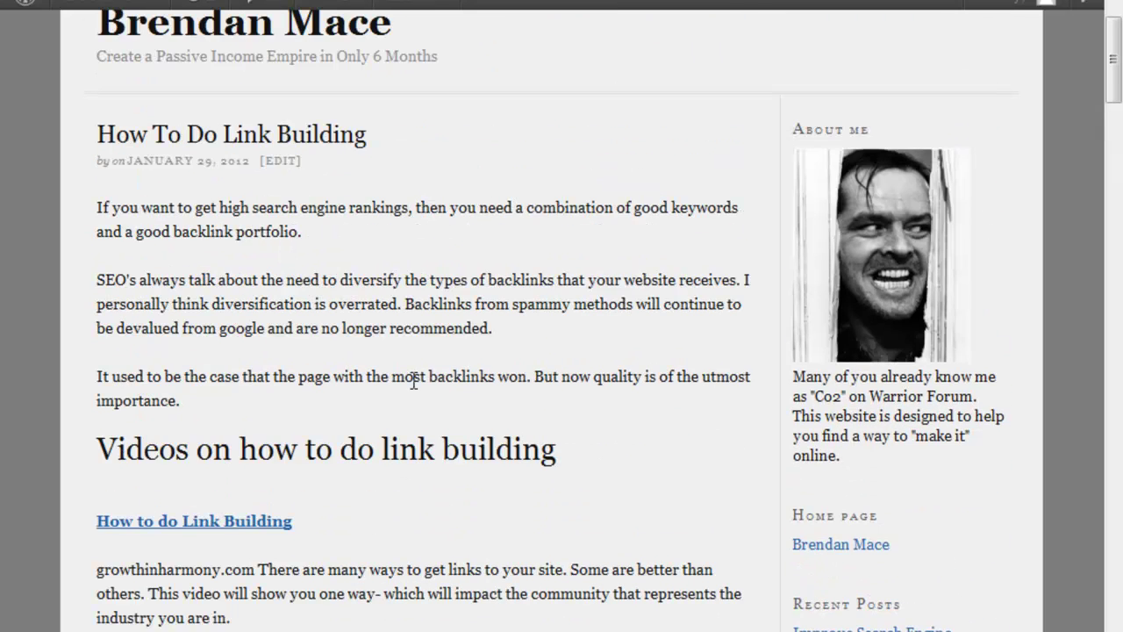
scroll(413, 382, "down", 3)
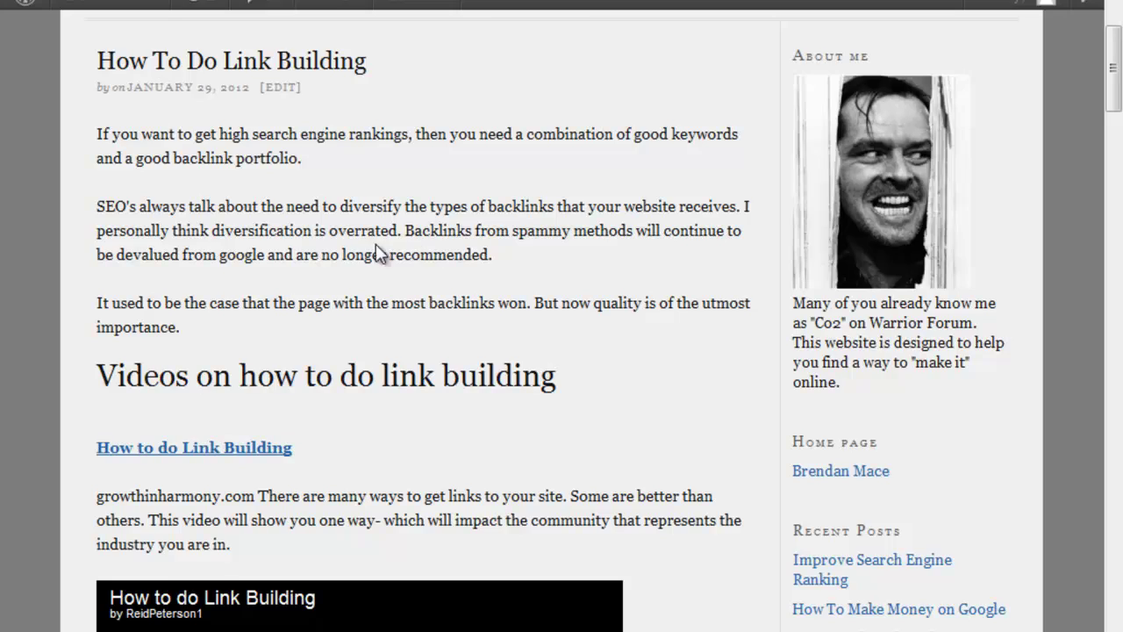
scroll(376, 251, "up", 2)
scroll(339, 233, "down", 6)
scroll(333, 232, "down", 15)
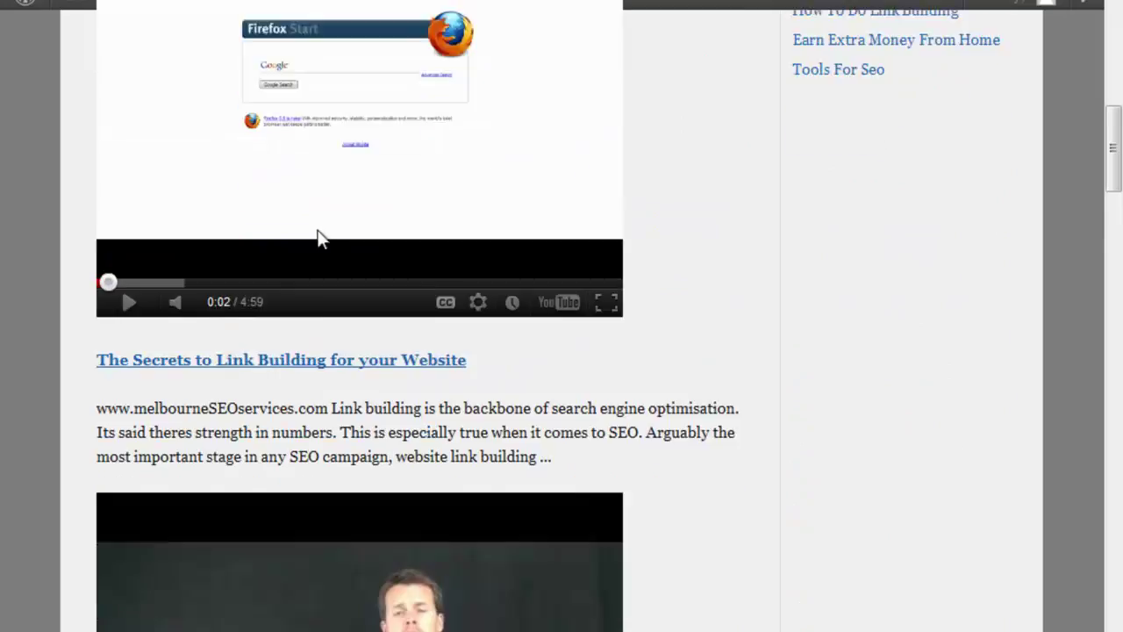
scroll(354, 231, "down", 5)
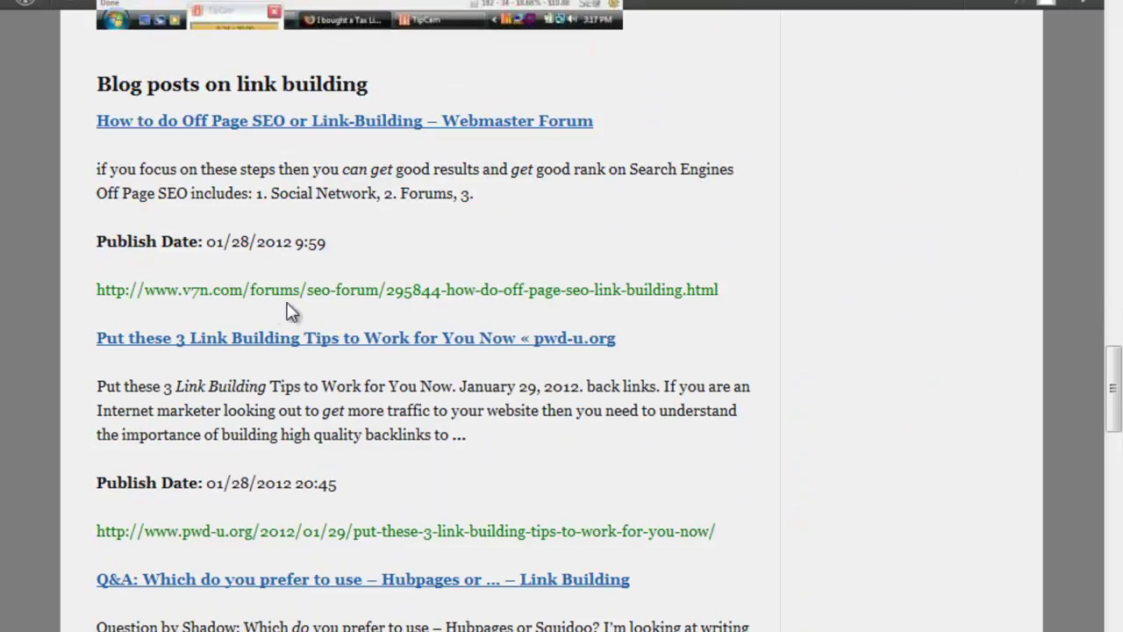
scroll(281, 298, "down", 12)
scroll(282, 303, "down", 4)
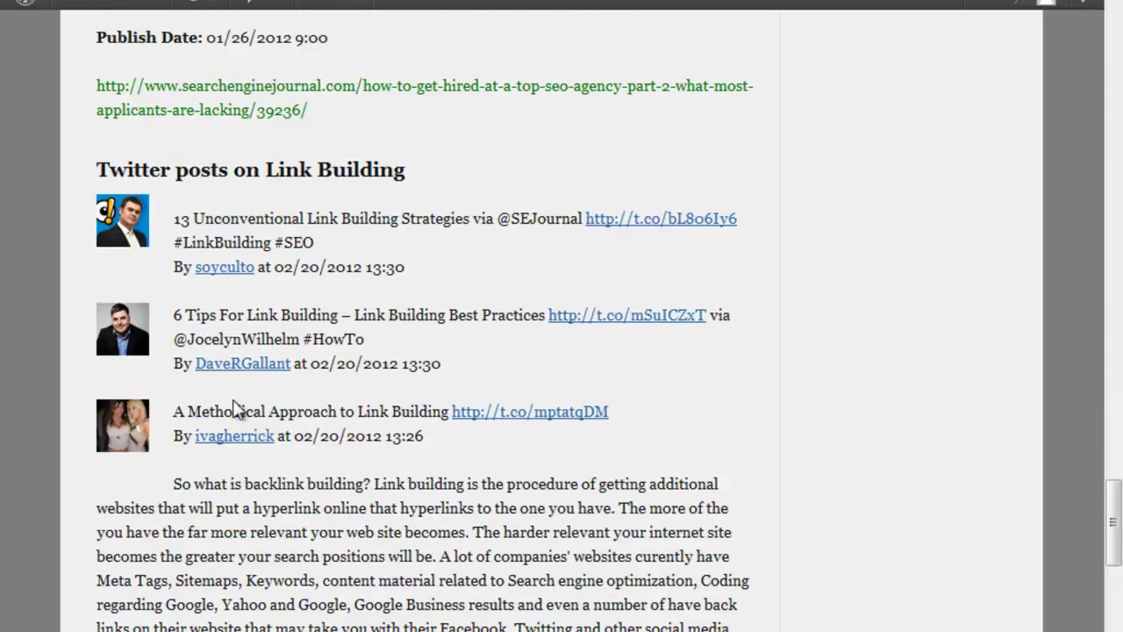
scroll(165, 412, "down", 3)
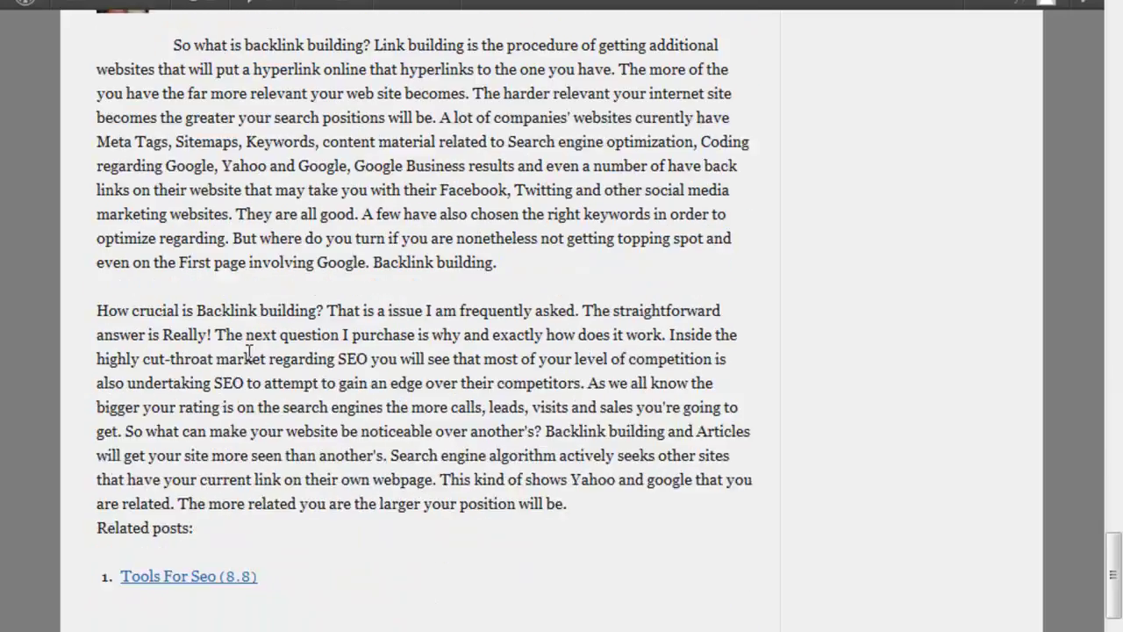
scroll(246, 158, "up", 1)
scroll(326, 392, "up", 3)
scroll(220, 460, "down", 3)
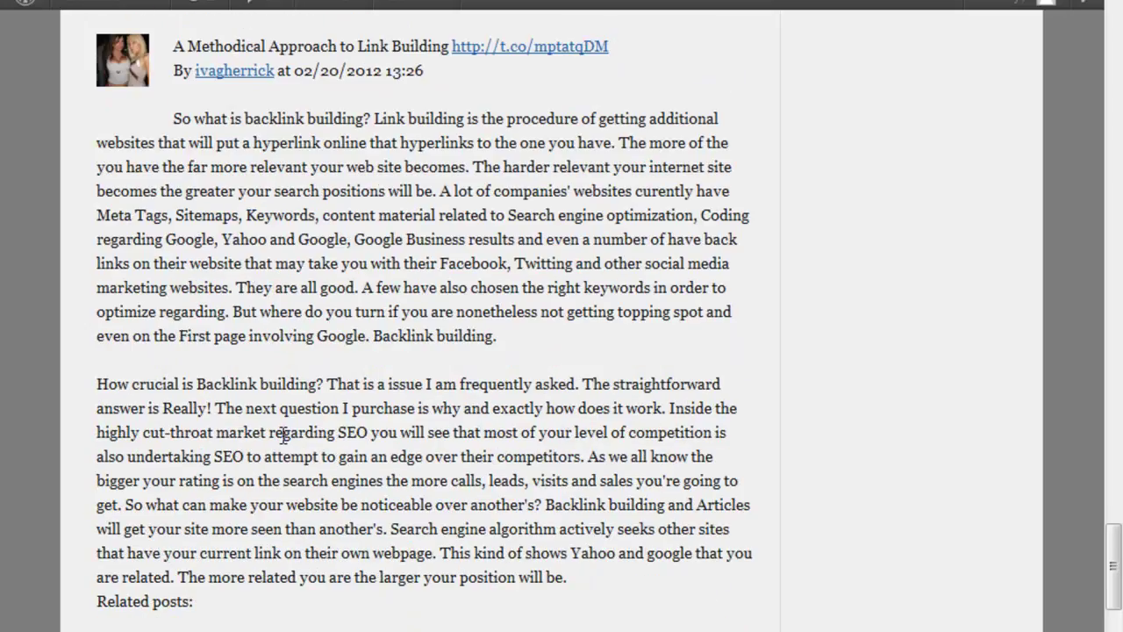
scroll(283, 434, "up", 3)
scroll(292, 447, "down", 15)
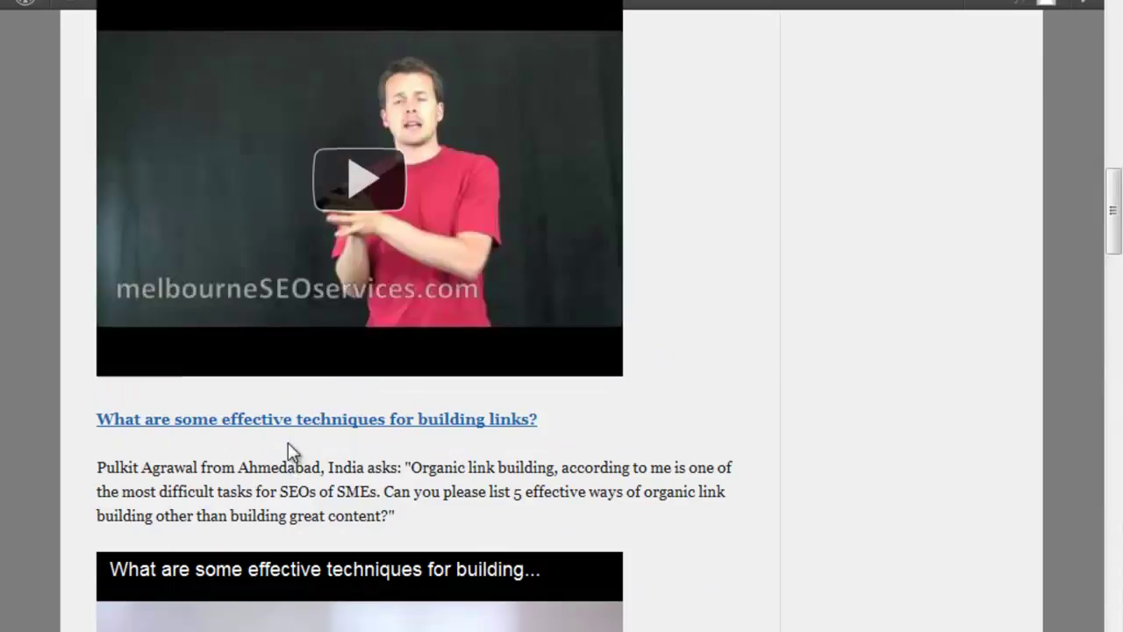
scroll(287, 442, "up", 15)
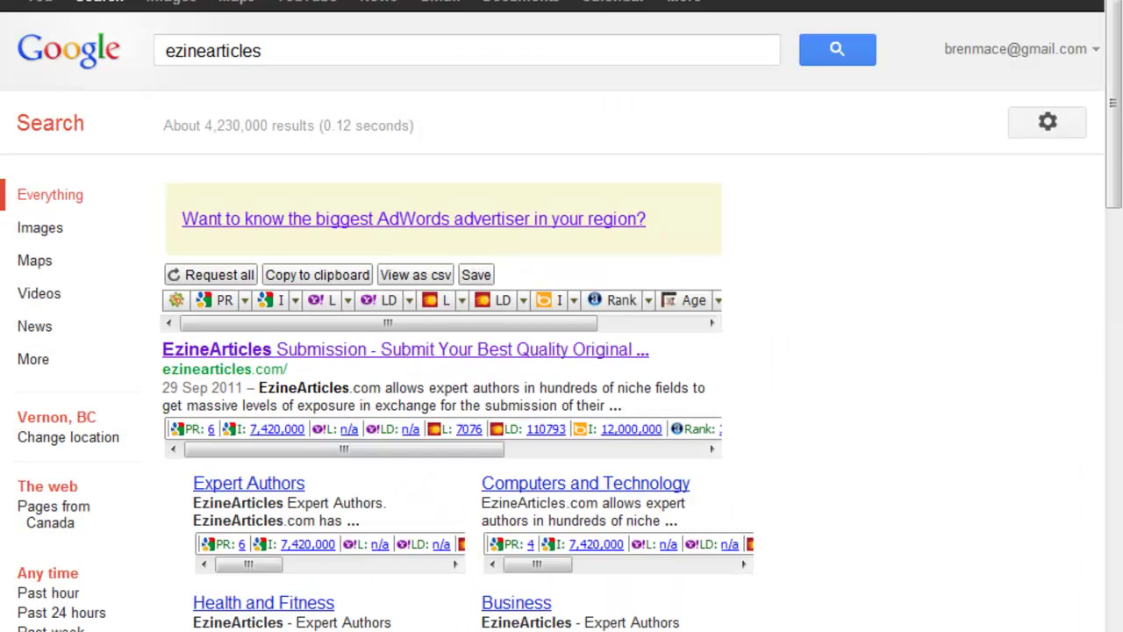
Open EzineArticles, search for link building, and open the 'SEO Link Building' article.
left_click(406, 353)
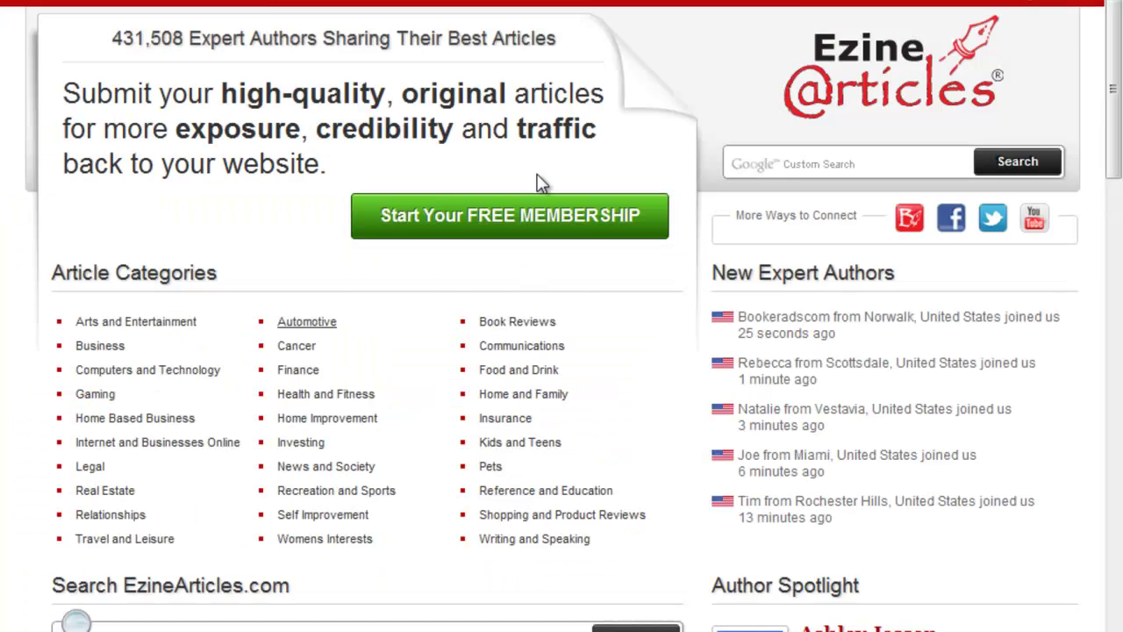
scroll(256, 377, "down", 5)
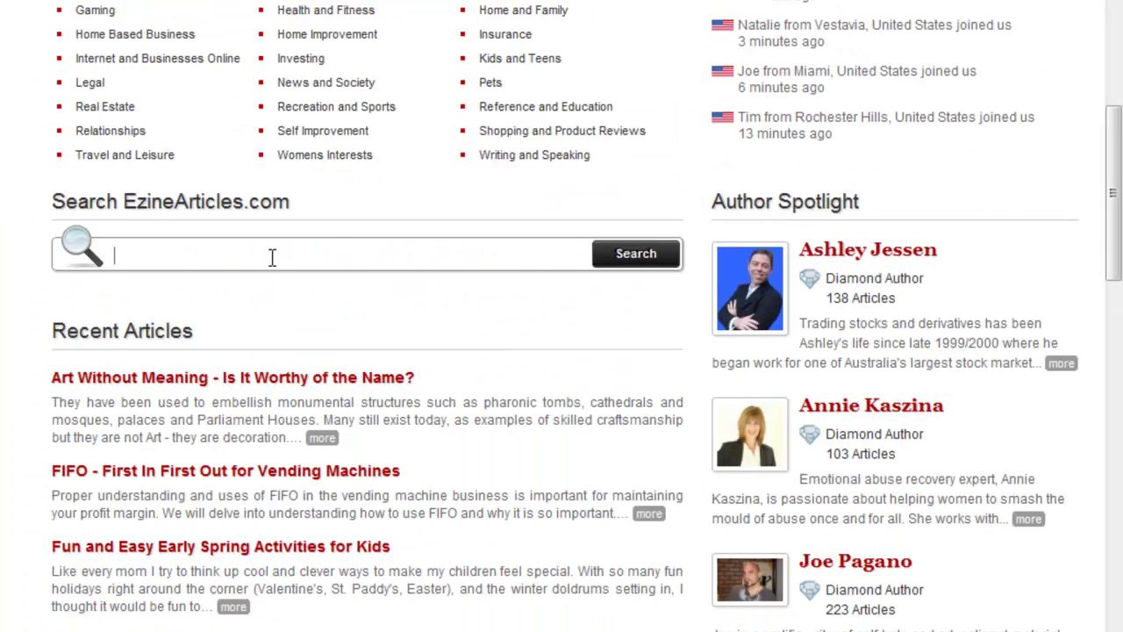
type("k")
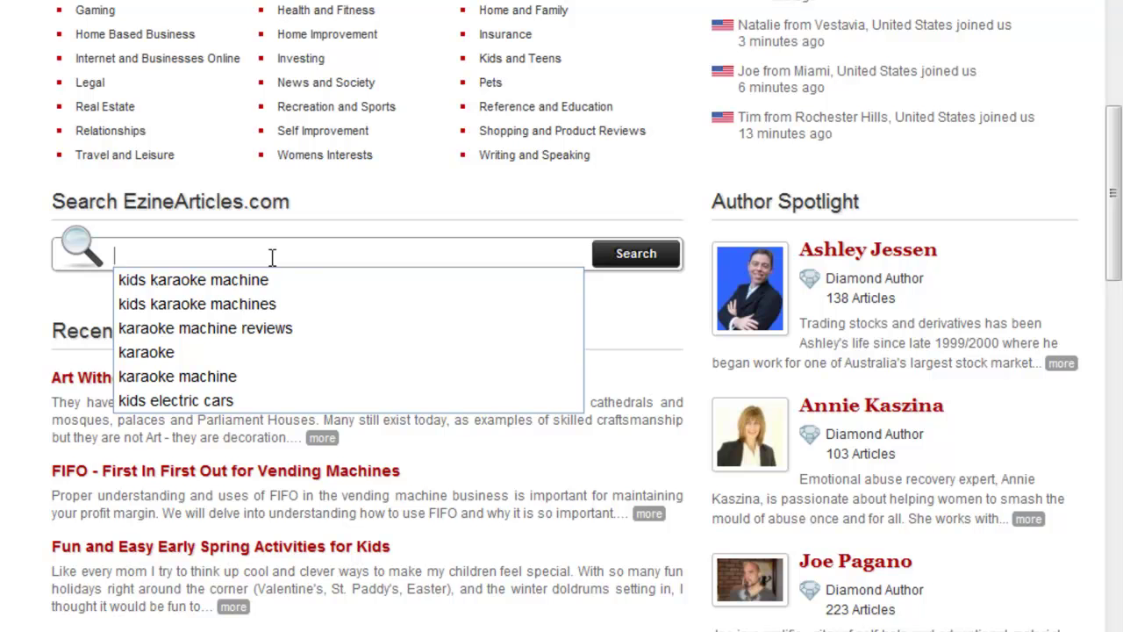
type("link building")
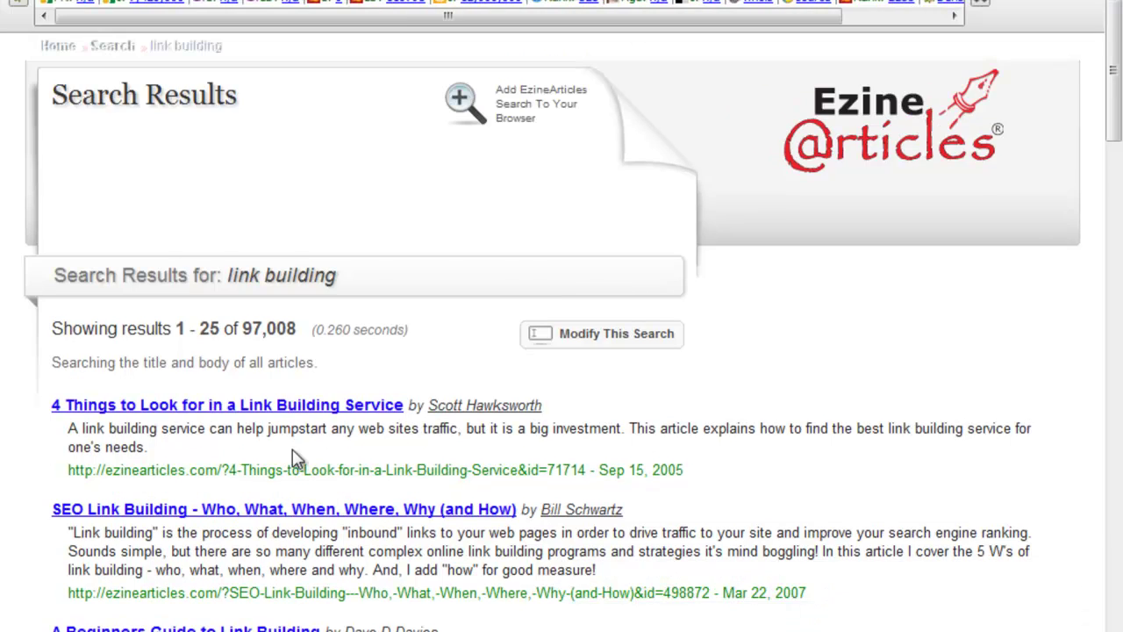
scroll(292, 448, "down", 3)
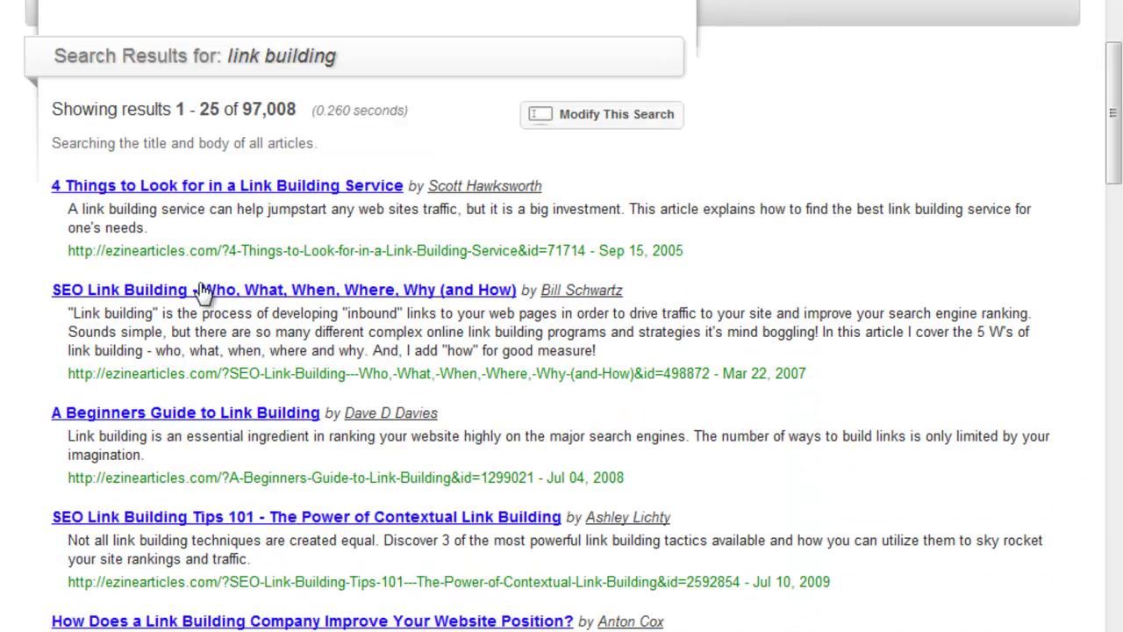
left_click(349, 292)
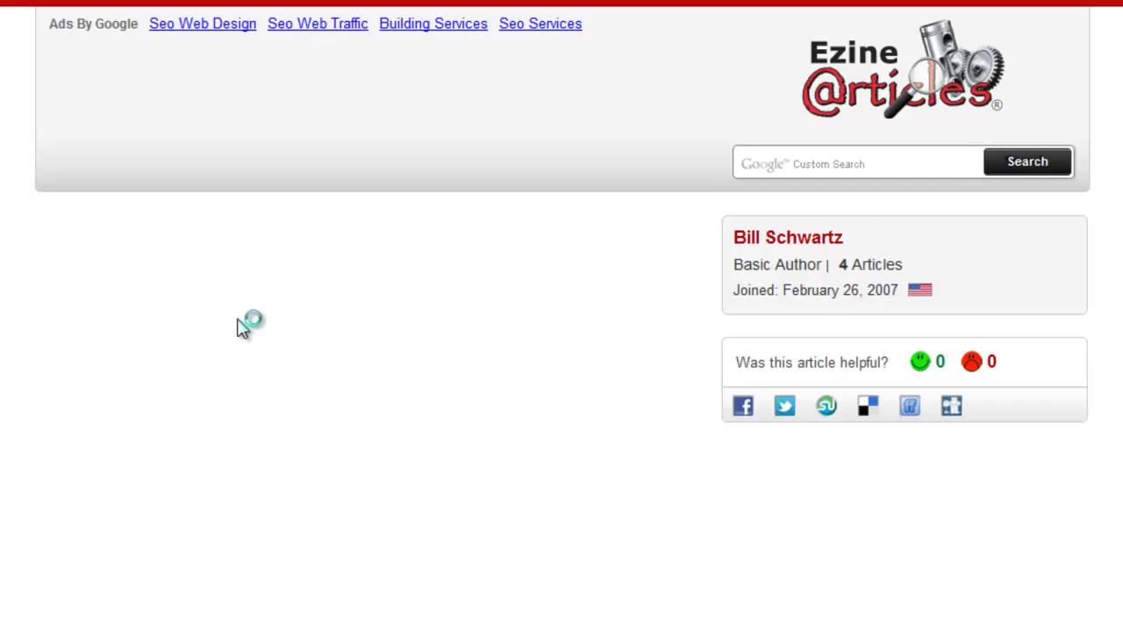
Copy the article's opening body paragraphs.
scroll(243, 326, "down", 3)
scroll(51, 206, "up", 1)
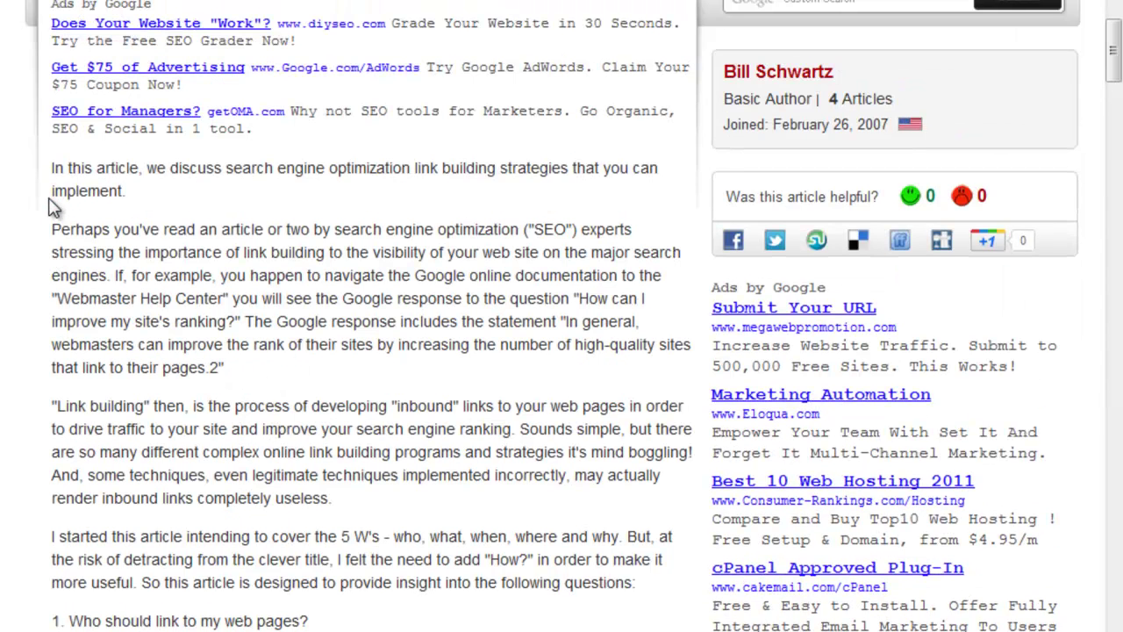
left_click_drag(51, 228, 138, 586)
key("ctrl+c")
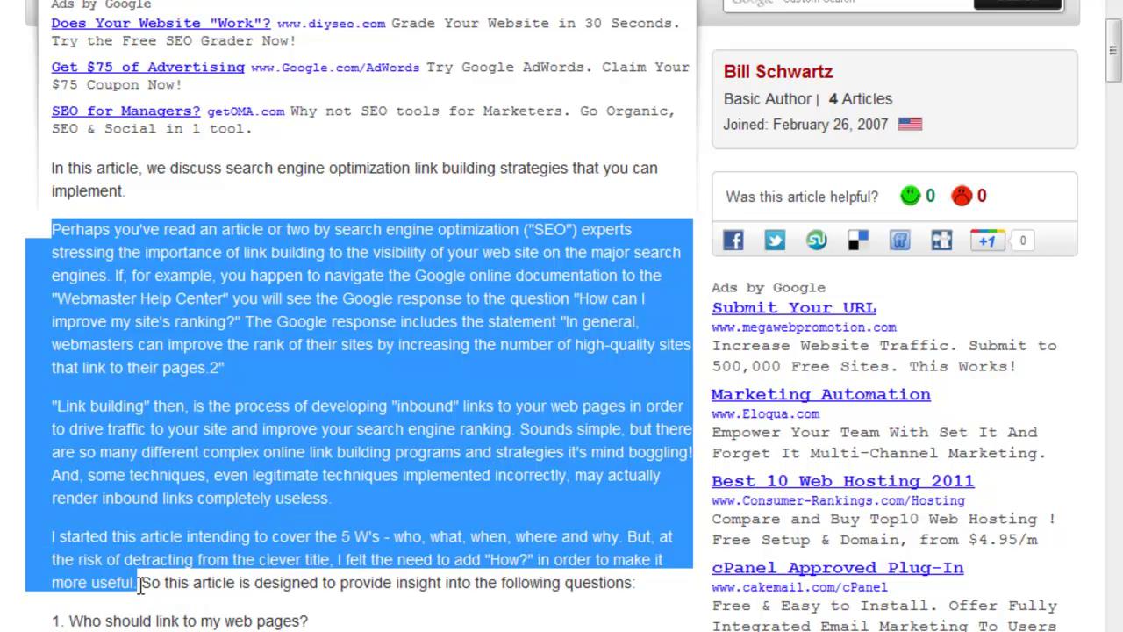
right_click(126, 321)
left_click(176, 333)
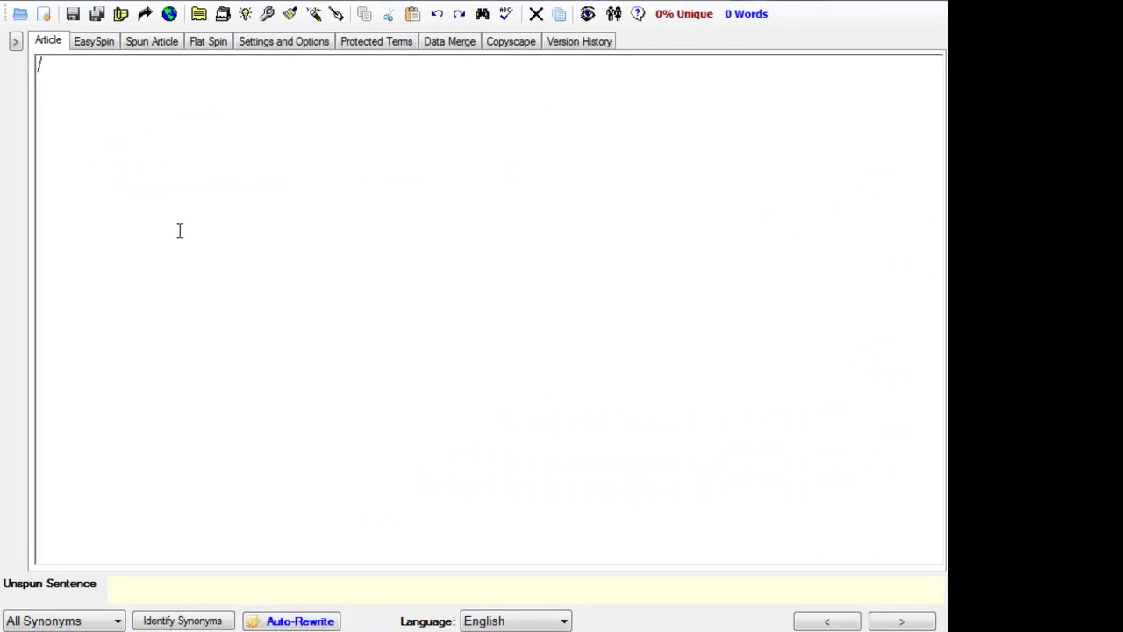
Paste the link building paragraphs into the Article tab and delete the Article Source line.
right_click(174, 218)
left_click(211, 221)
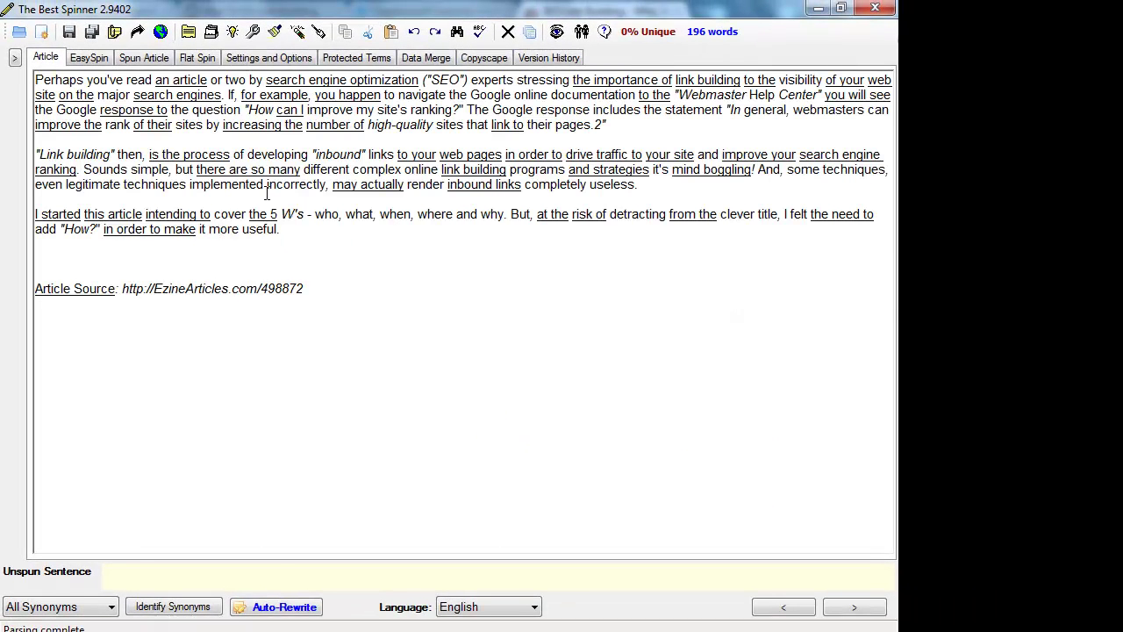
key("shift+Home")
key("BackSpace")
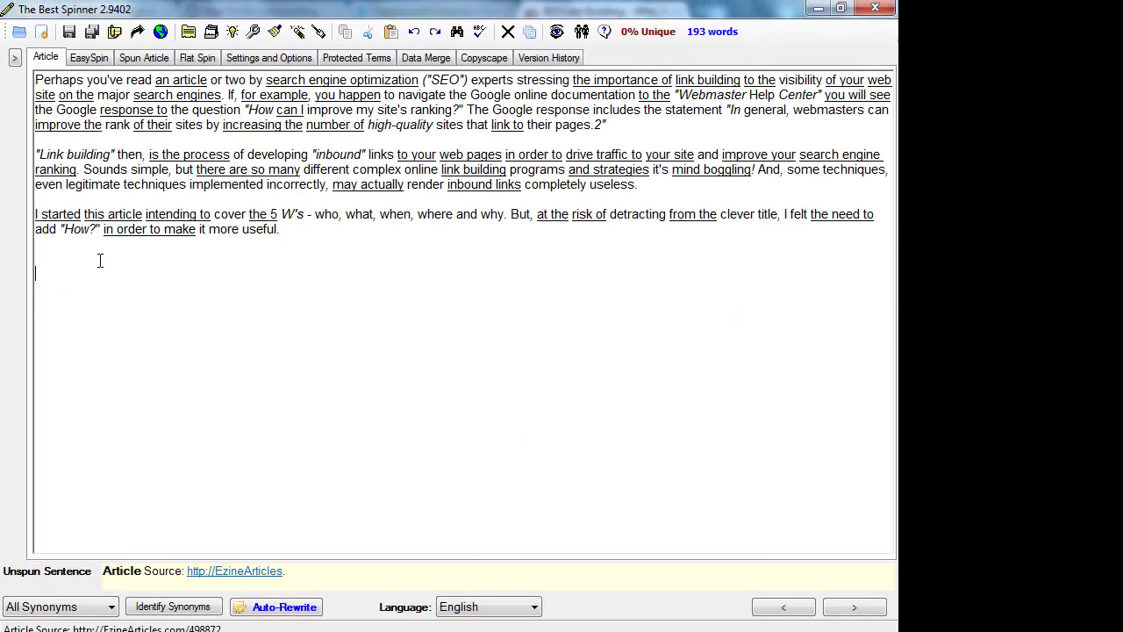
Auto-select synonyms, generate a new spin and copy the spun article to the clipboard.
left_click(233, 33)
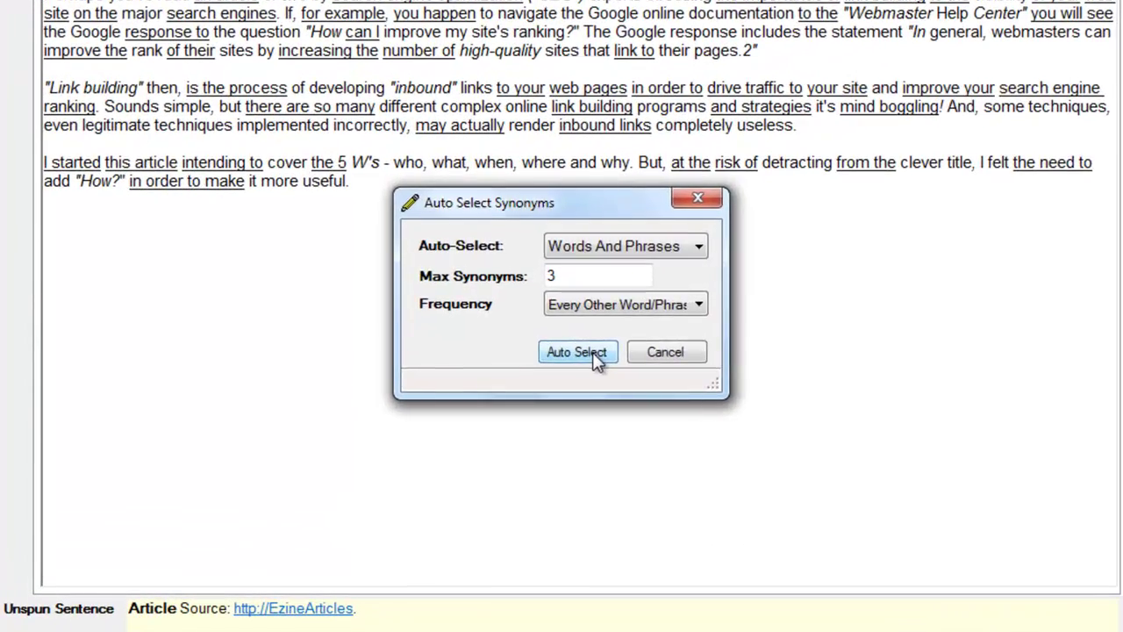
left_click(527, 364)
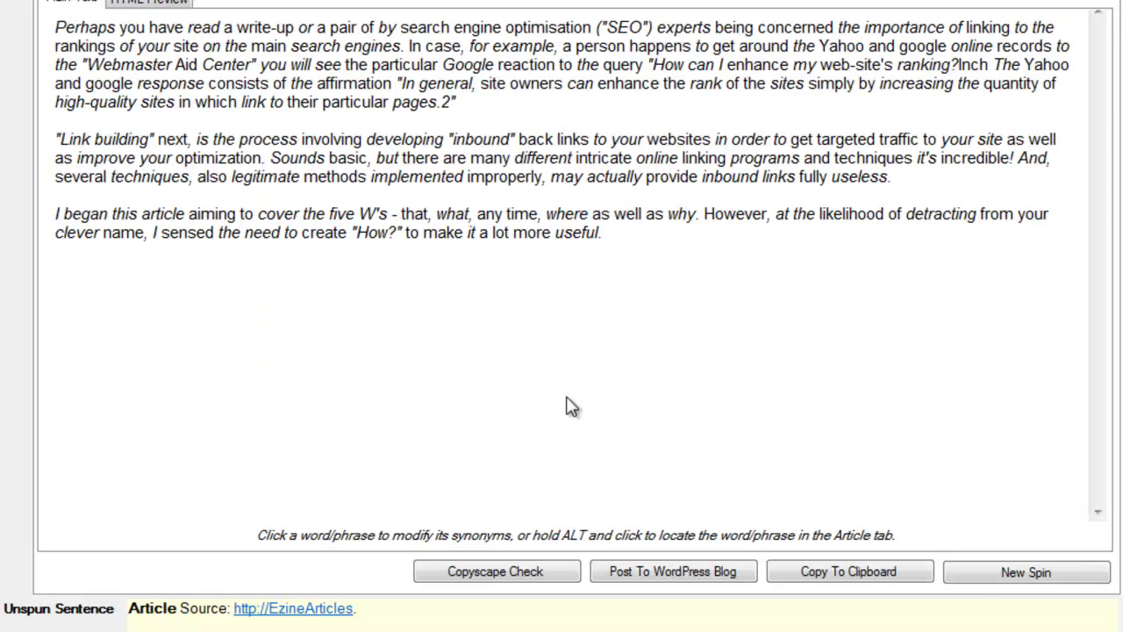
left_click(965, 570)
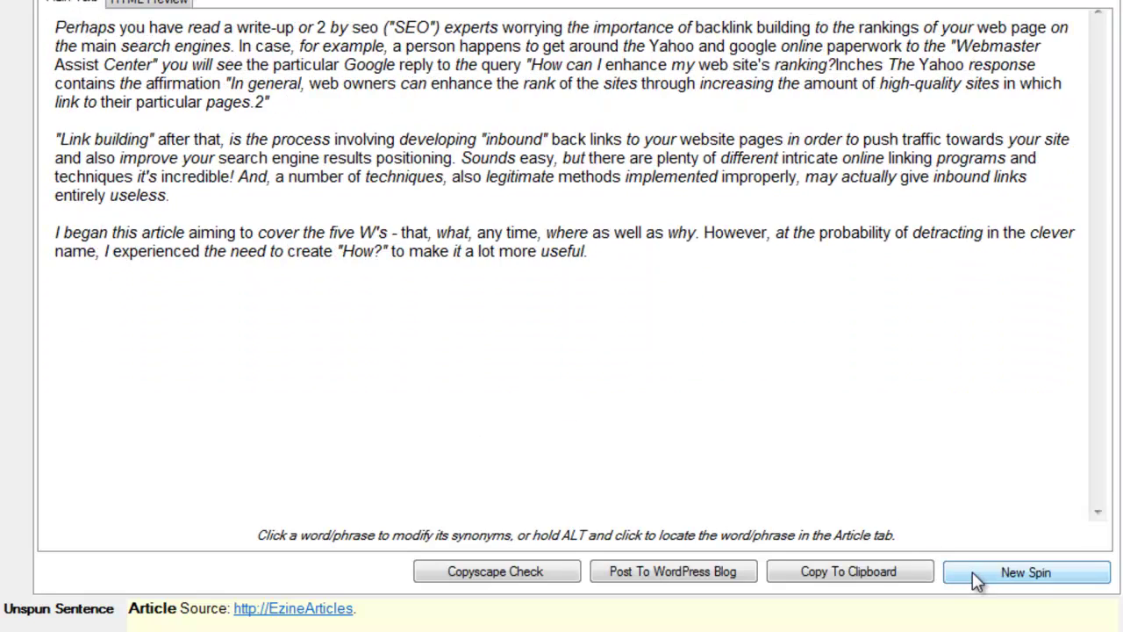
left_click(972, 571)
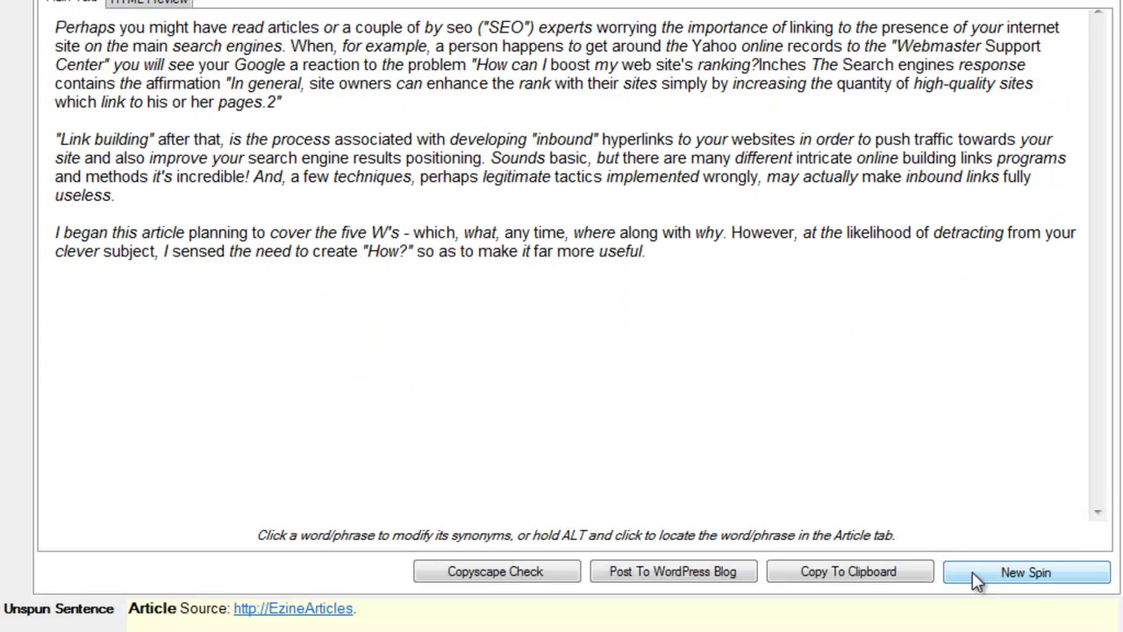
left_click(893, 579)
left_click(695, 379)
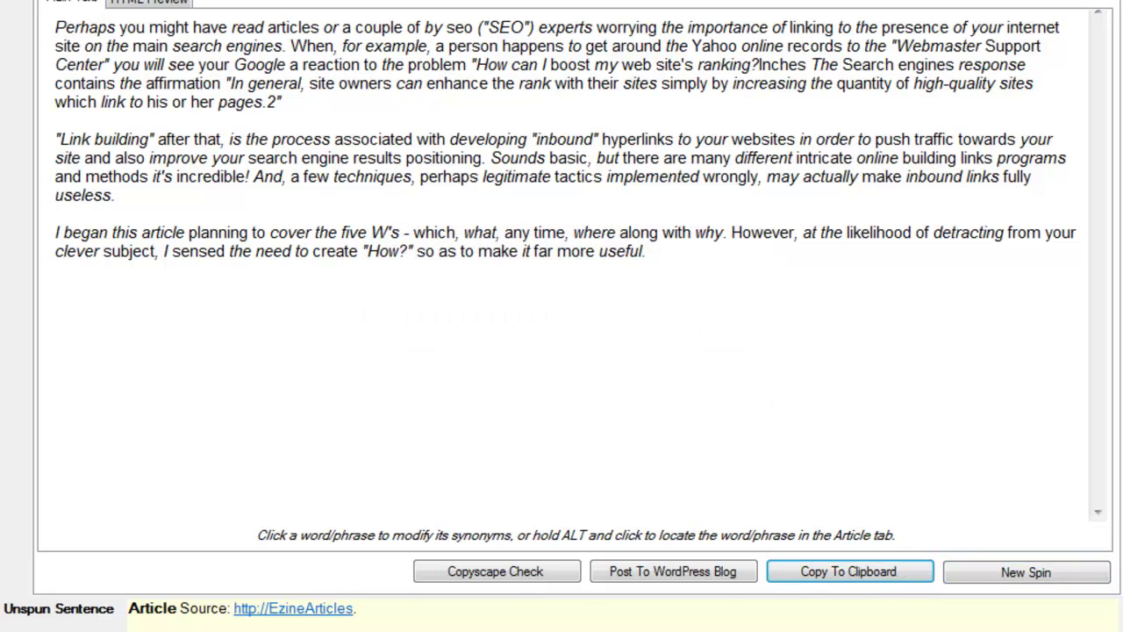
left_click(137, 570)
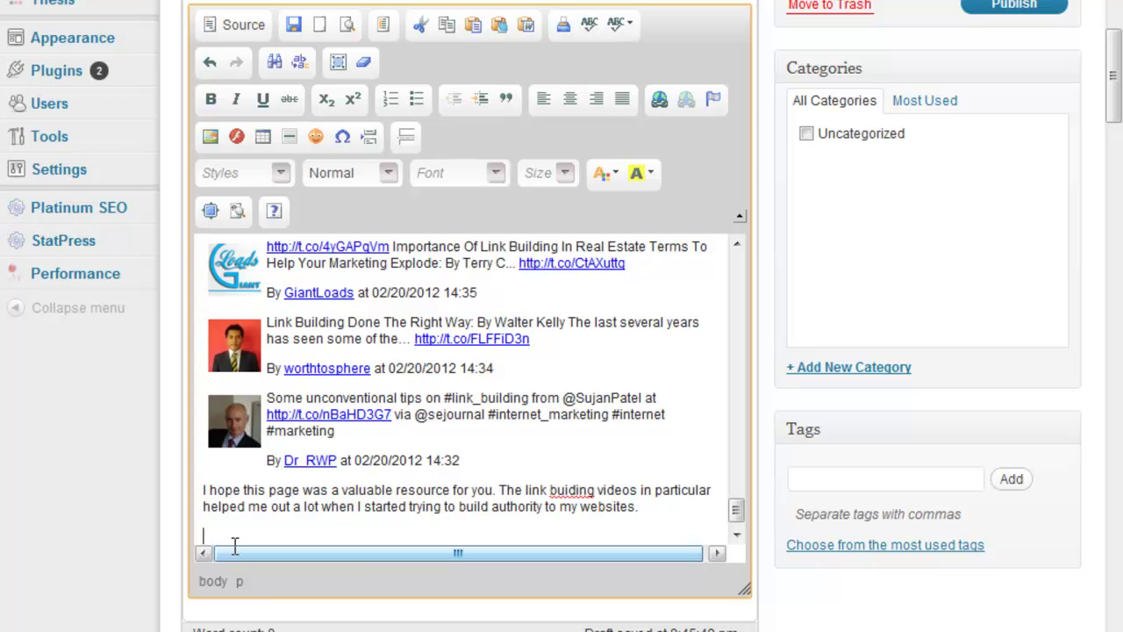
Paste the spun link building paragraphs at the end of the post through the Paste dialog.
right_click(235, 537)
left_click(278, 599)
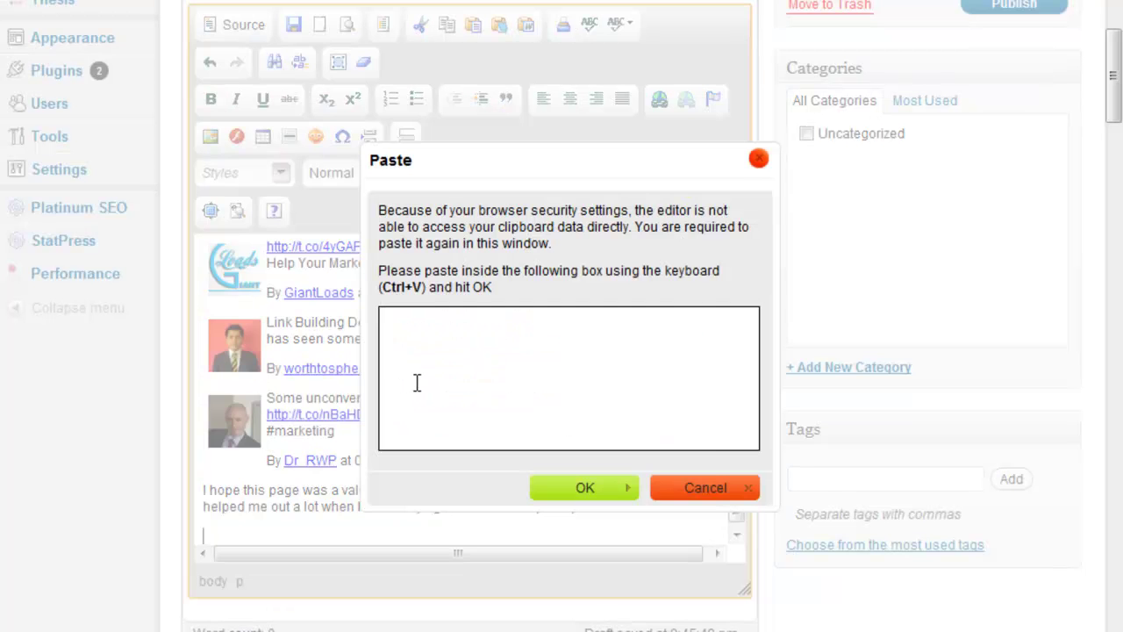
right_click(434, 382)
left_click(495, 497)
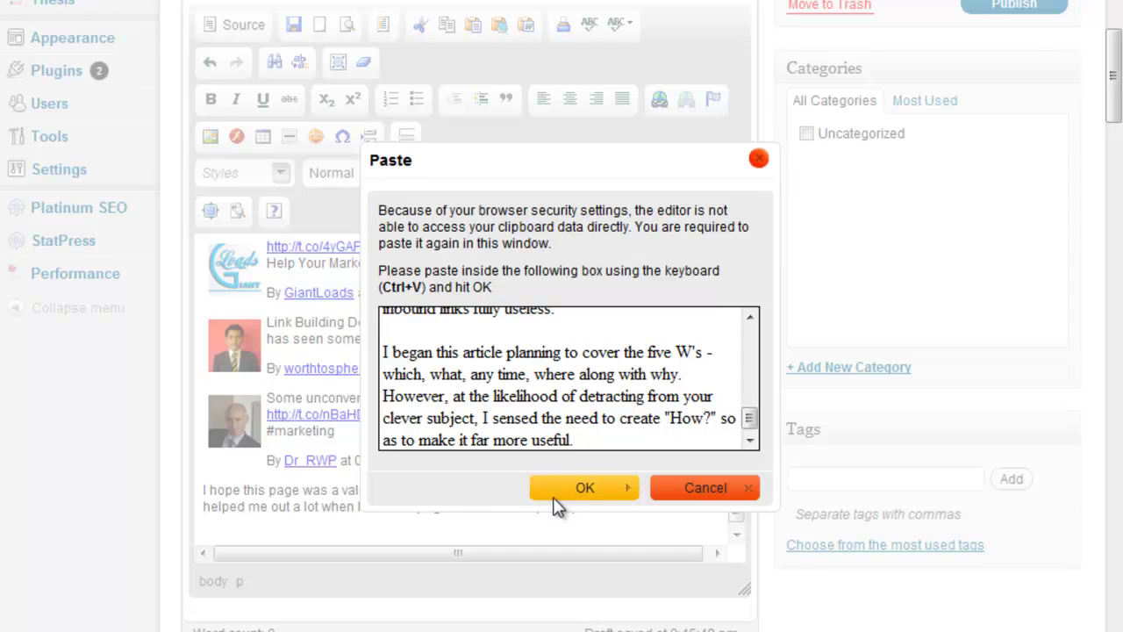
left_click(561, 487)
Publish 'Example Post From Curationsoft'.
scroll(436, 399, "down", 4)
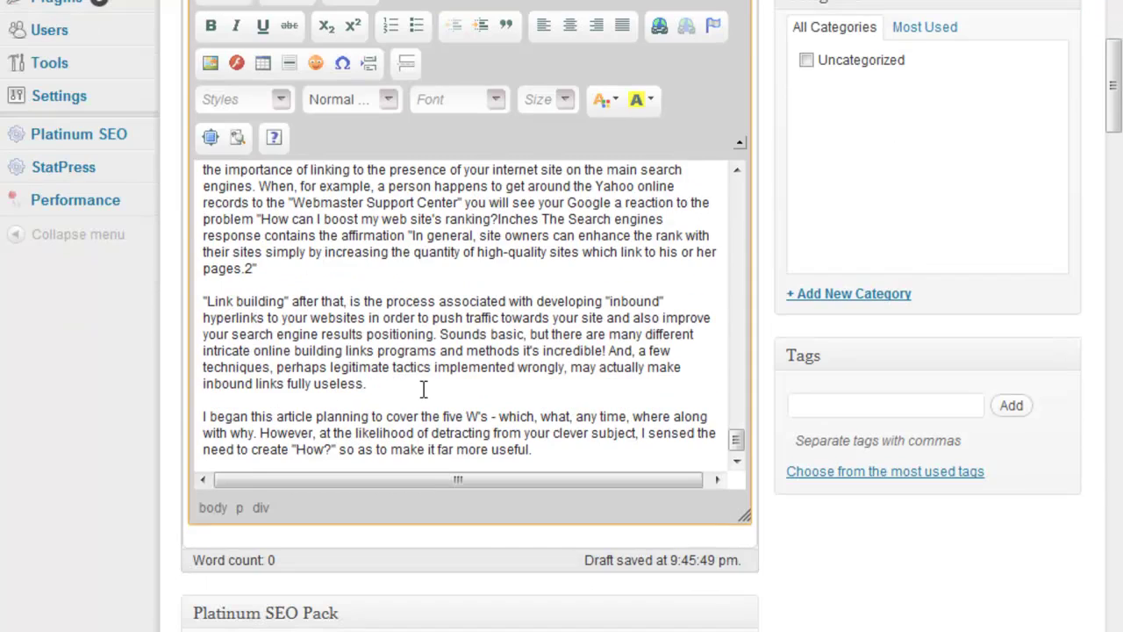
scroll(423, 389, "up", 1)
scroll(272, 336, "up", 20)
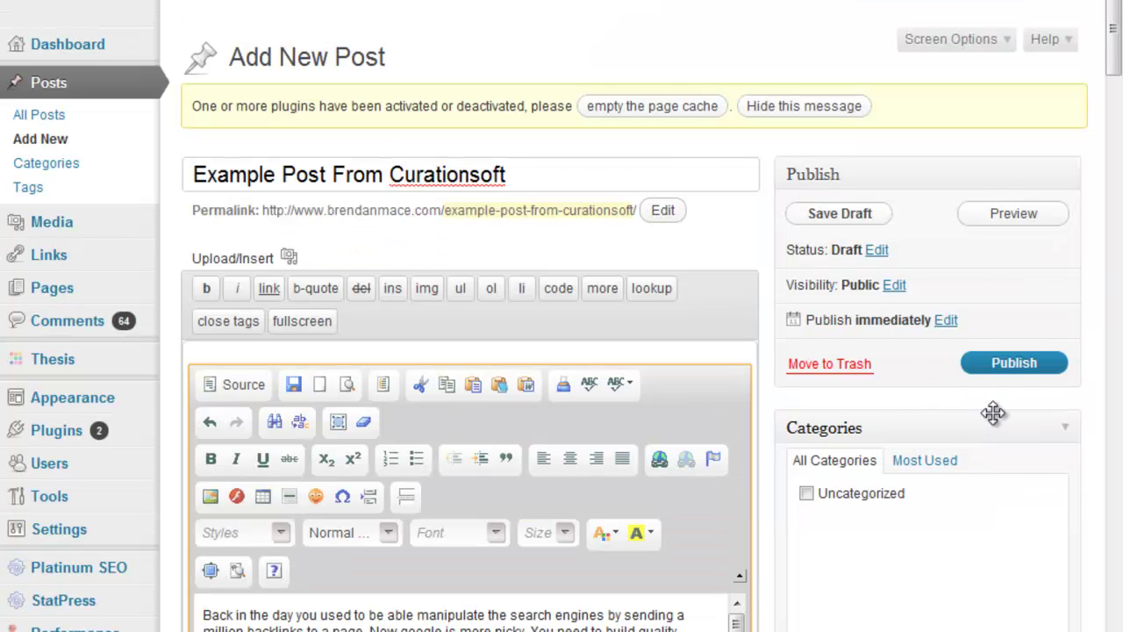
left_click(1009, 362)
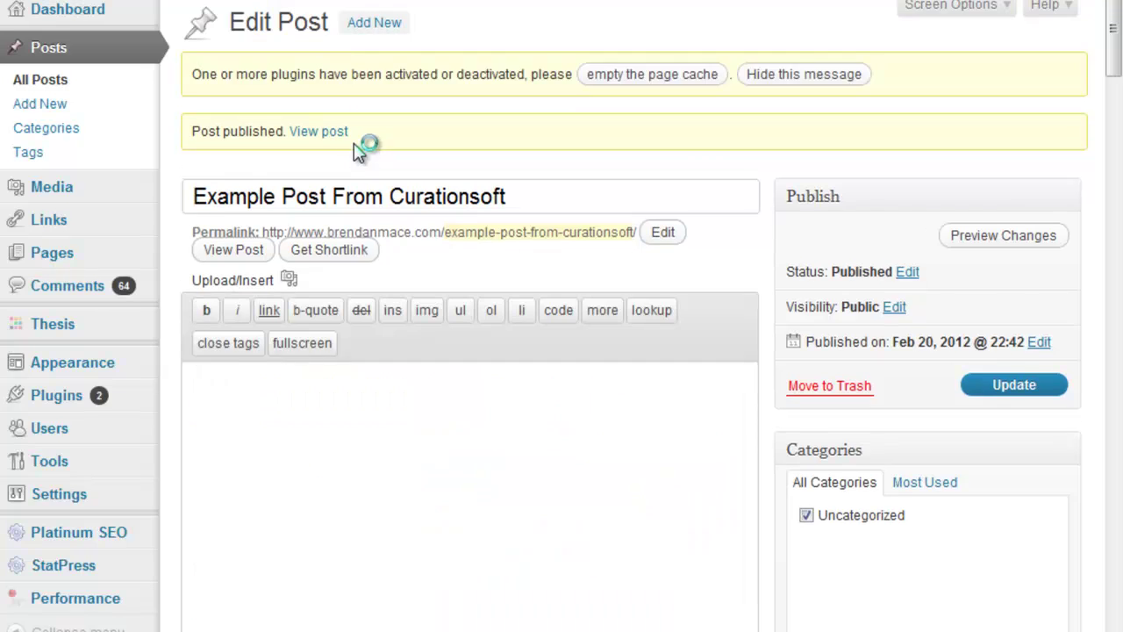
scroll(264, 307, "up", 1)
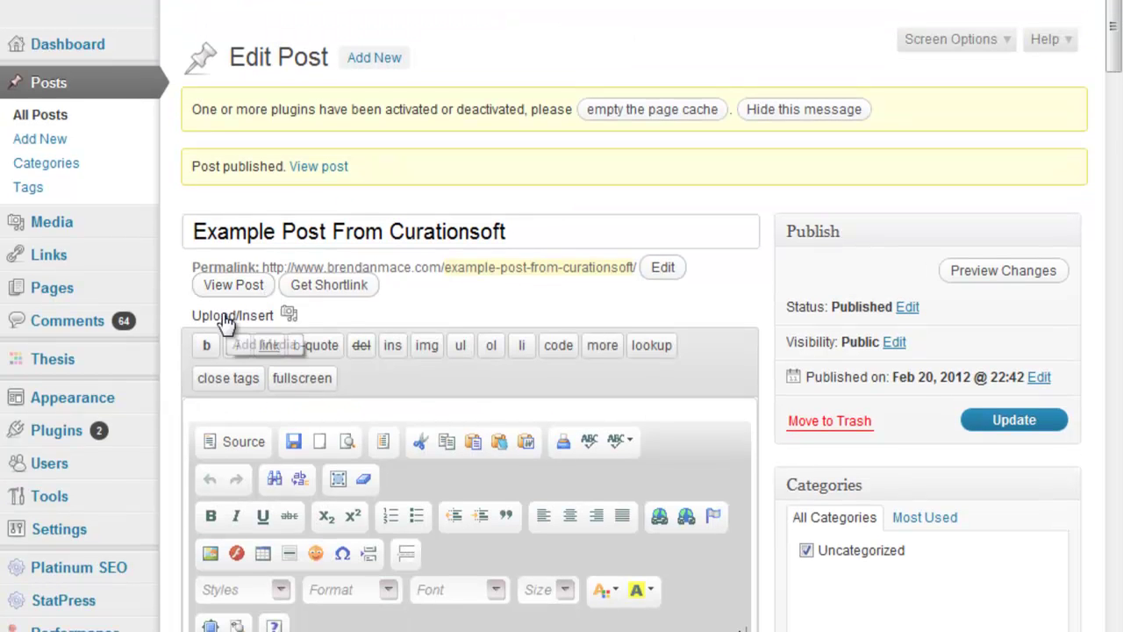
left_click(233, 284)
scroll(307, 261, "down", 5)
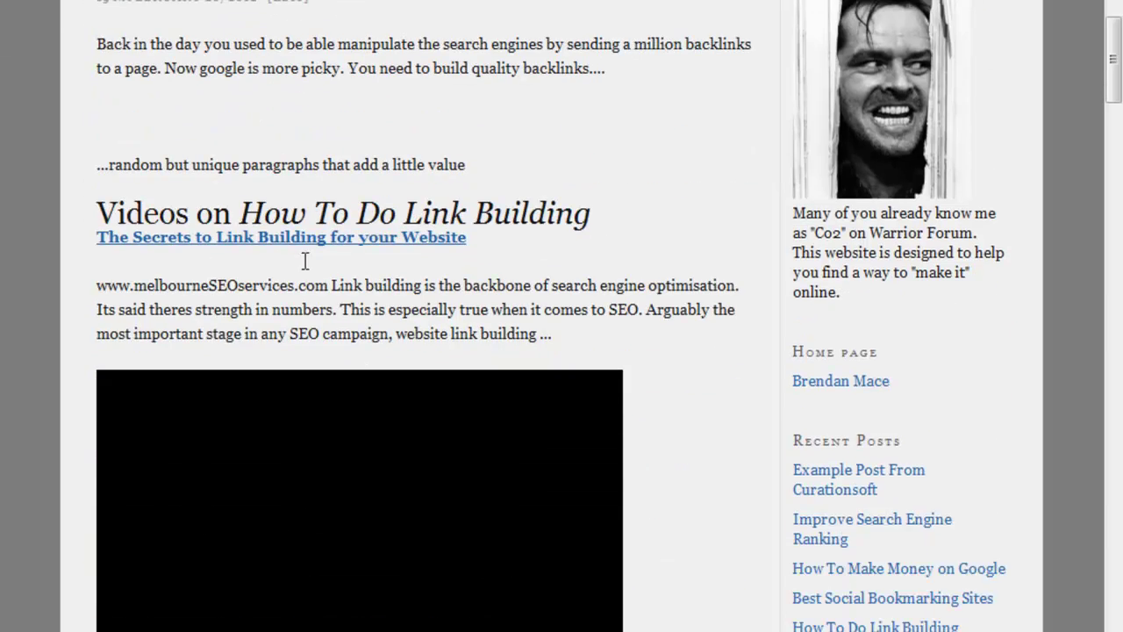
scroll(313, 272, "up", 3)
scroll(310, 264, "down", 5)
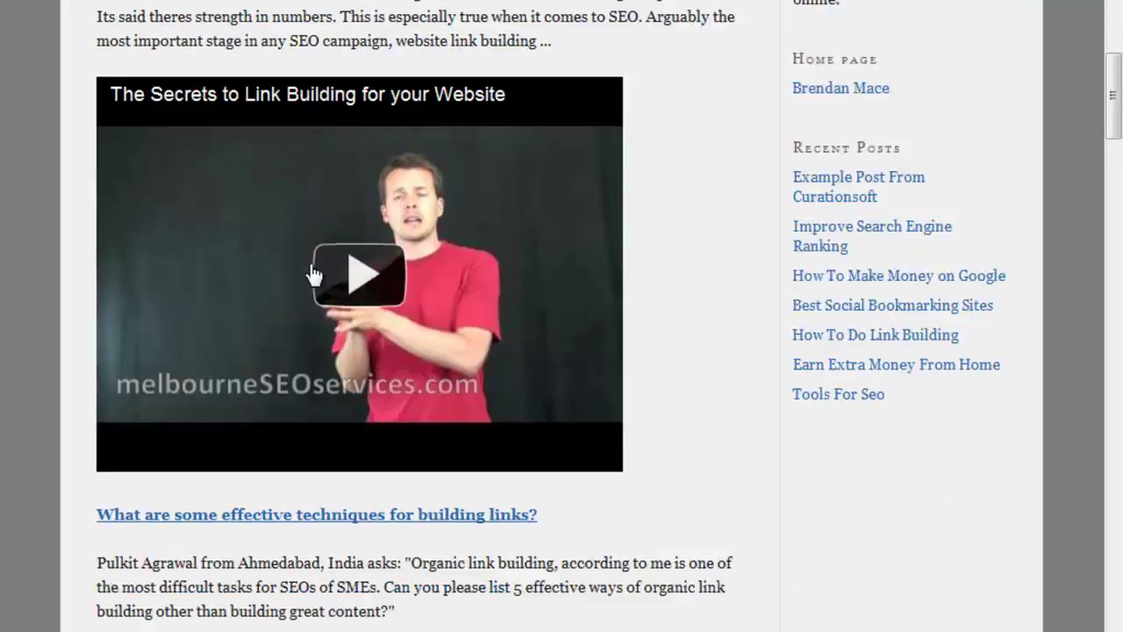
scroll(310, 264, "up", 6)
scroll(310, 264, "down", 10)
scroll(315, 274, "down", 15)
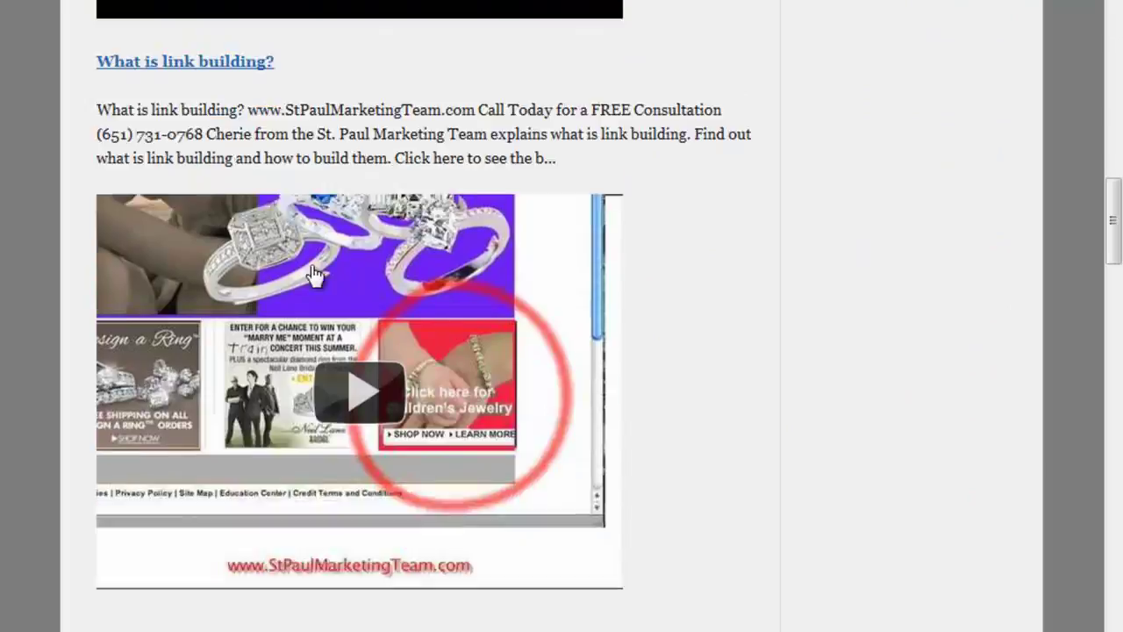
scroll(312, 265, "down", 20)
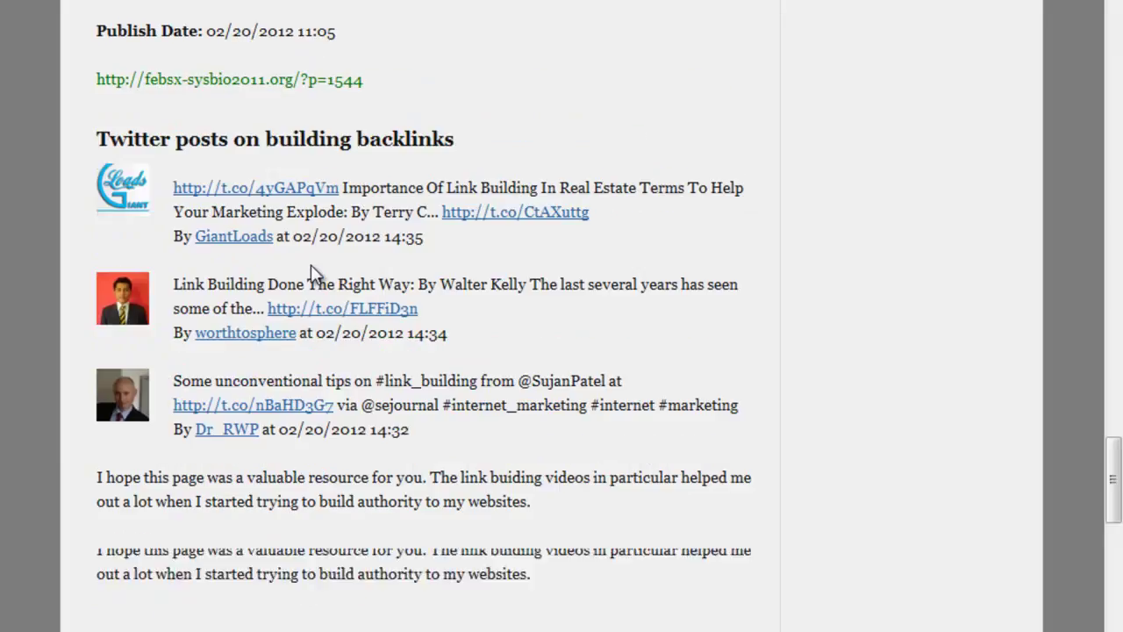
scroll(313, 265, "up", 4)
scroll(312, 265, "up", 20)
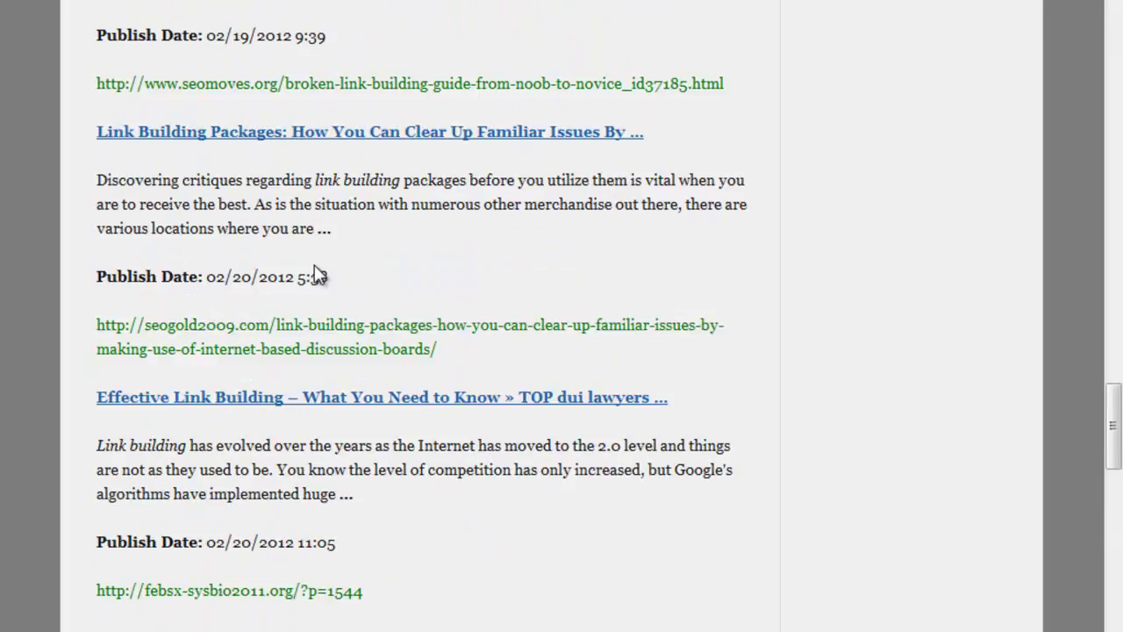
scroll(345, 279, "down", 6)
scroll(345, 279, "down", 20)
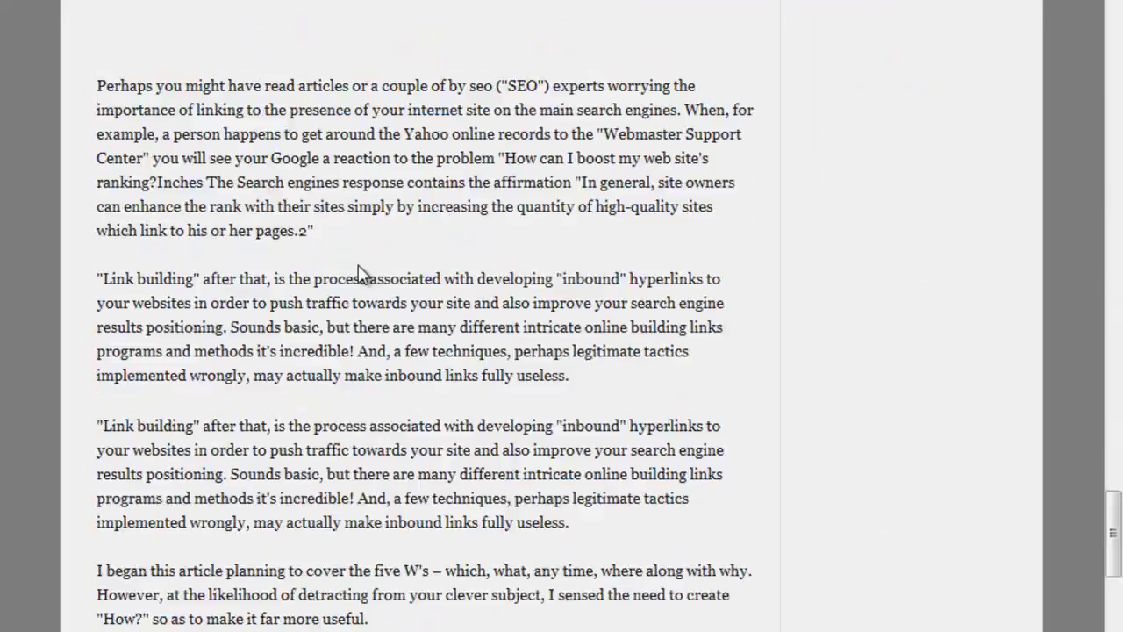
scroll(360, 266, "up", 20)
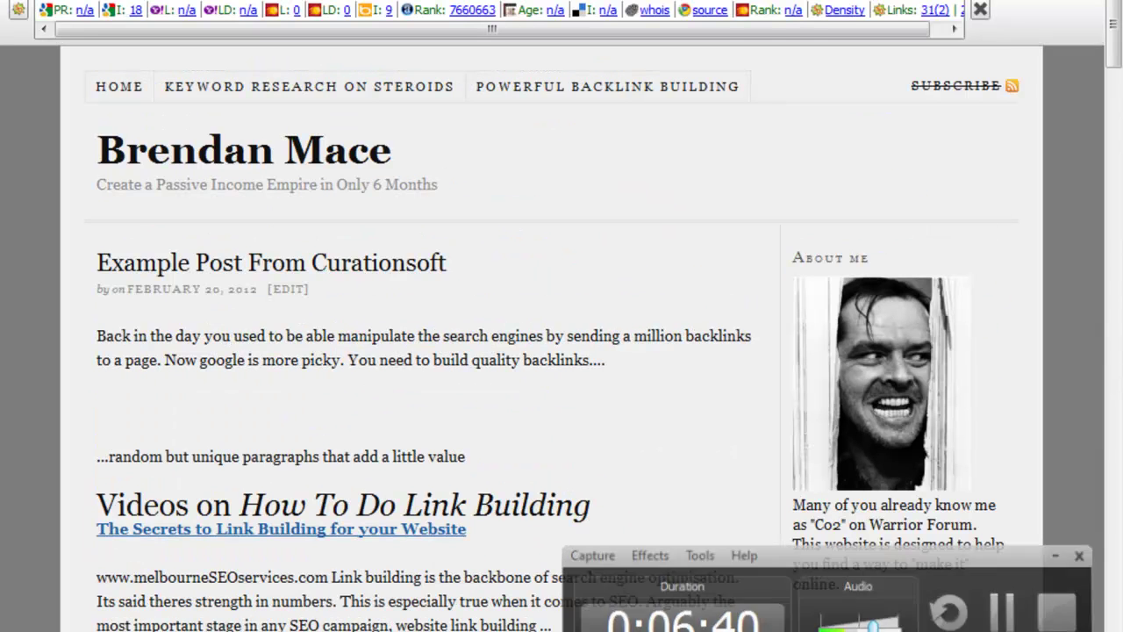
scroll(437, 552, "down", 8)
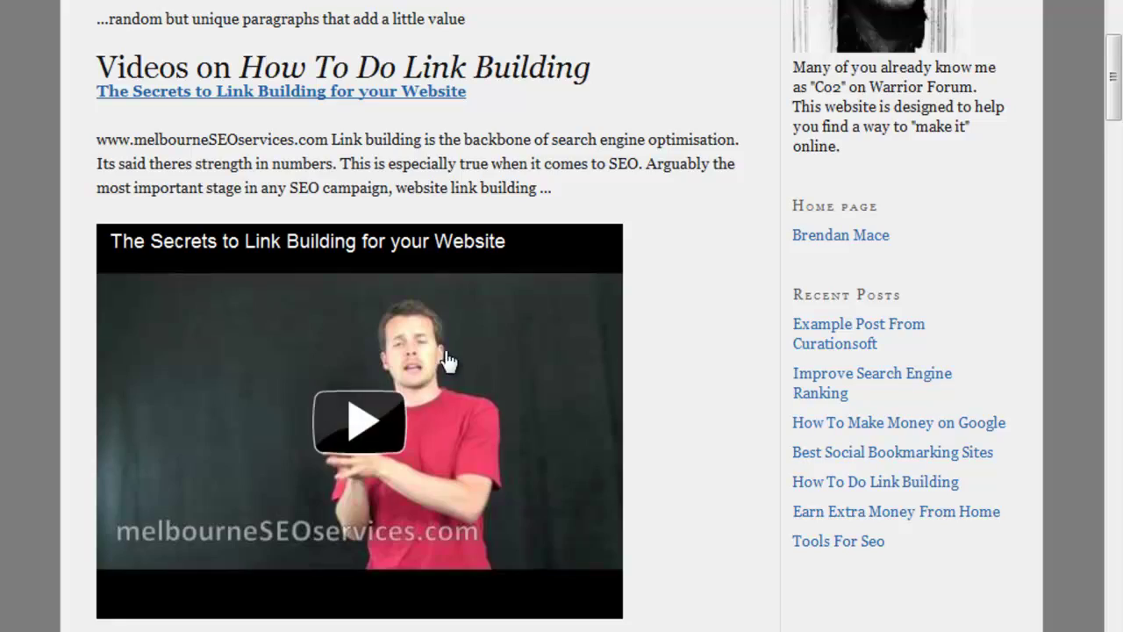
scroll(429, 378, "up", 6)
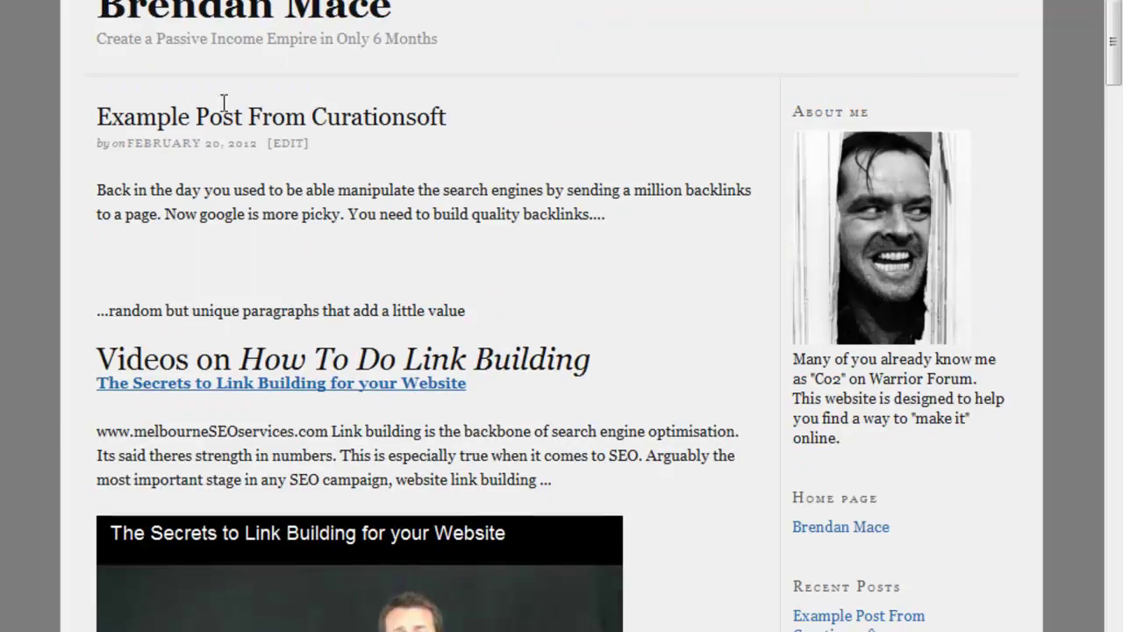
scroll(343, 251, "down", 7)
scroll(349, 255, "down", 10)
scroll(349, 254, "up", 20)
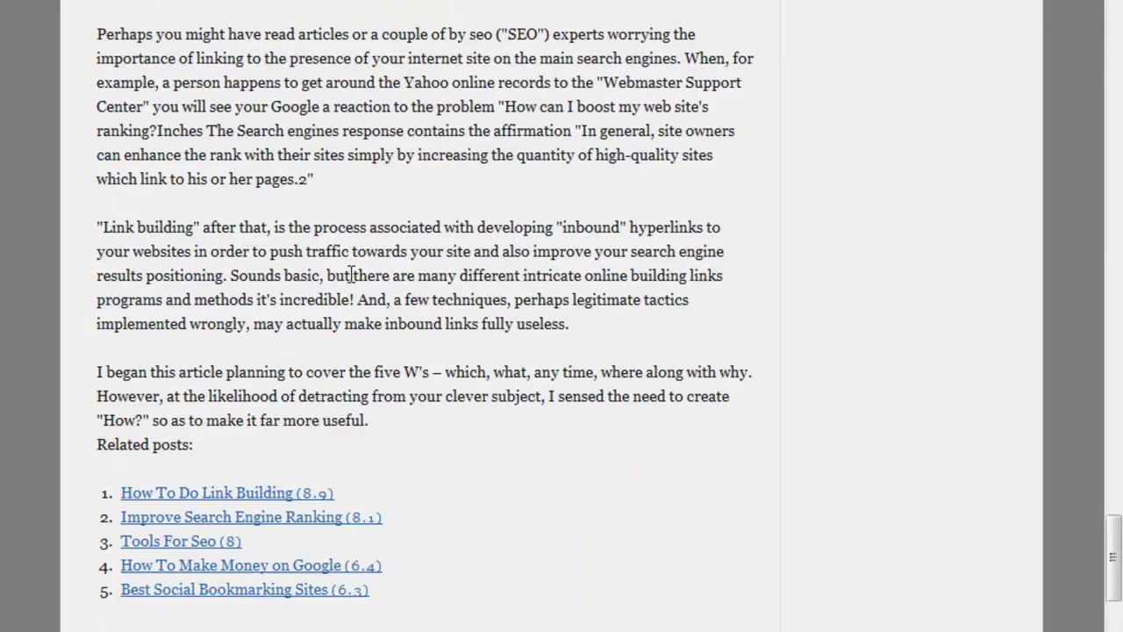
scroll(512, 303, "up", 15)
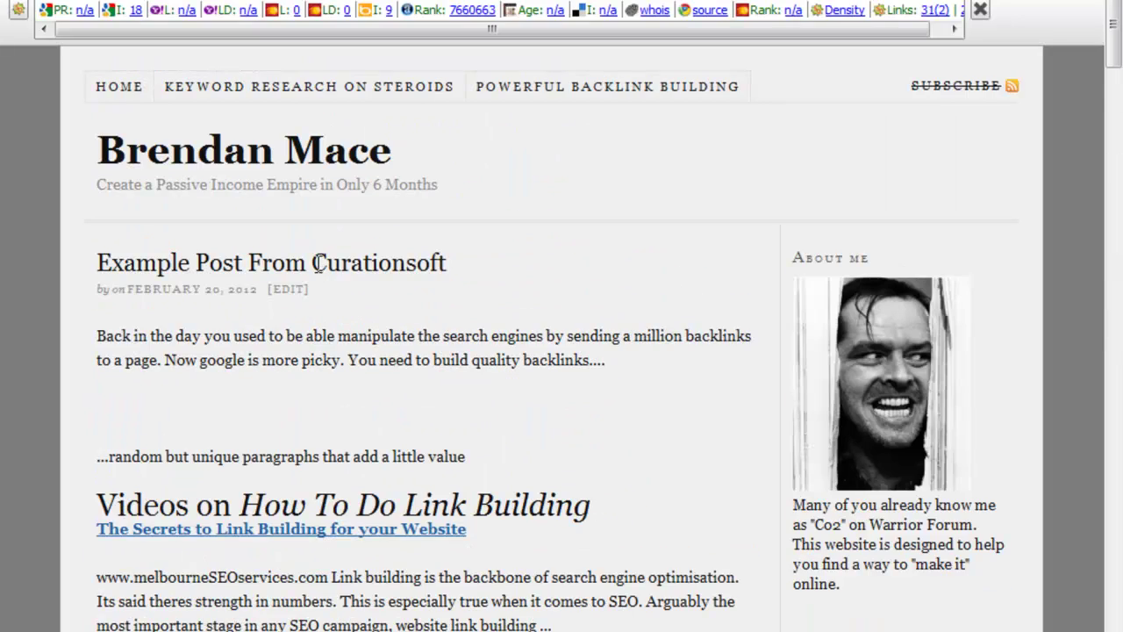
scroll(313, 255, "down", 5)
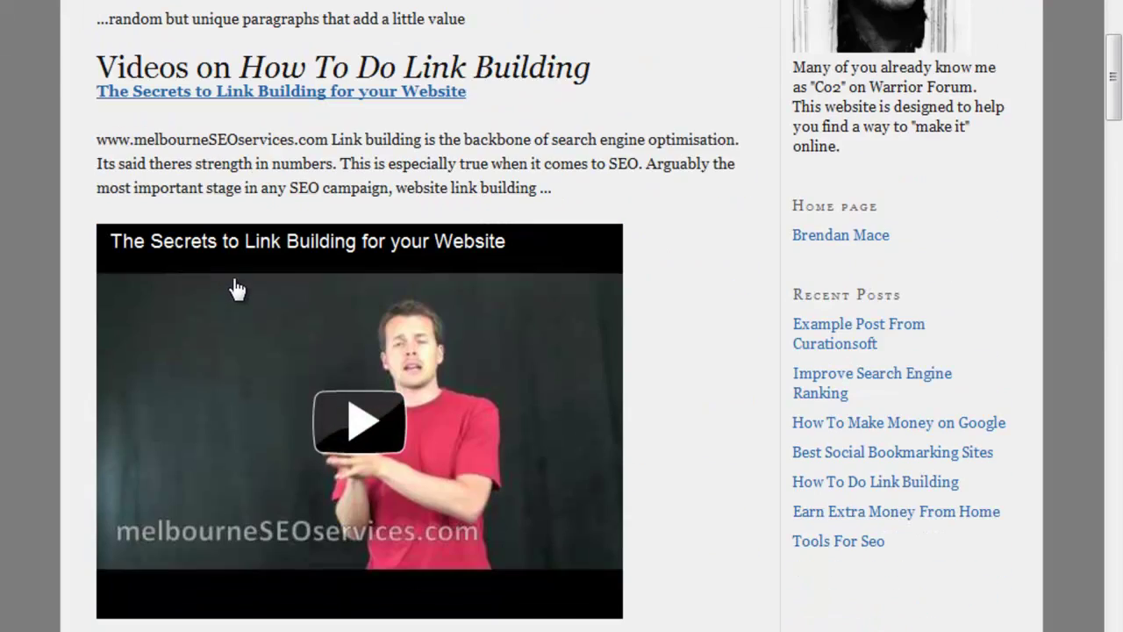
scroll(283, 360, "down", 15)
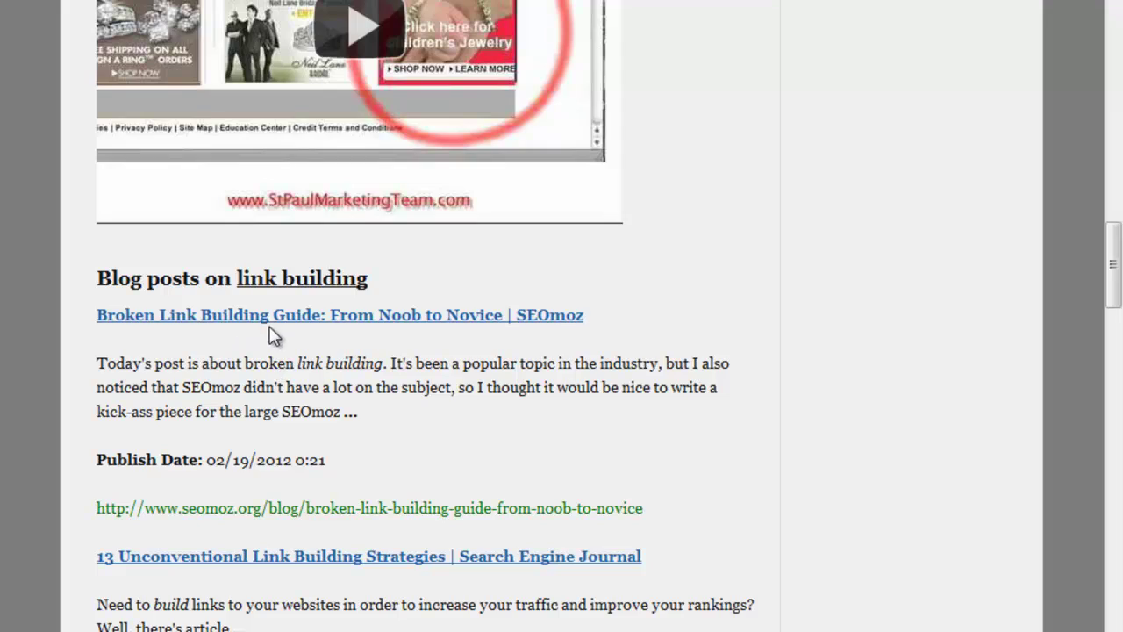
scroll(273, 343, "down", 5)
scroll(282, 363, "up", 6)
scroll(289, 375, "up", 12)
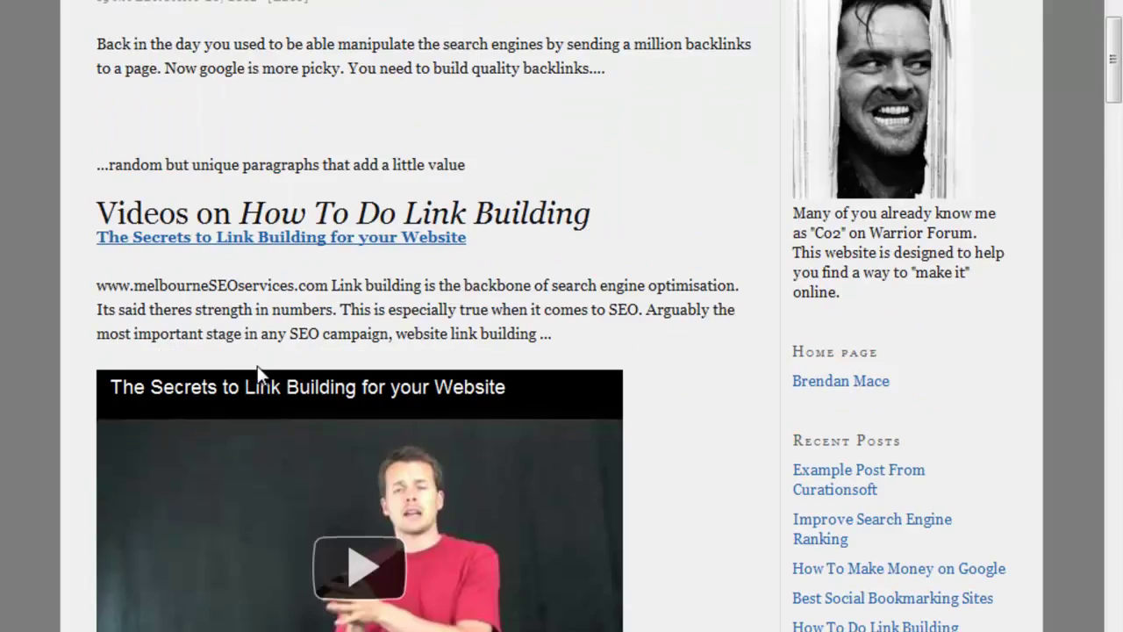
scroll(482, 374, "down", 3)
scroll(420, 476, "down", 10)
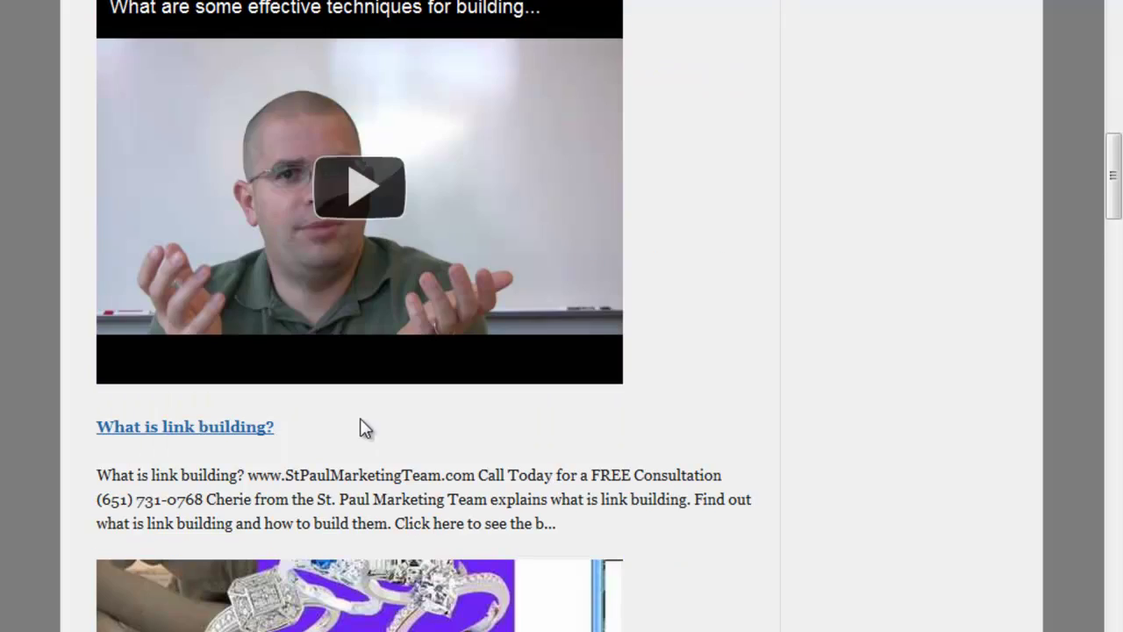
scroll(513, 245, "up", 5)
scroll(466, 522, "up", 4)
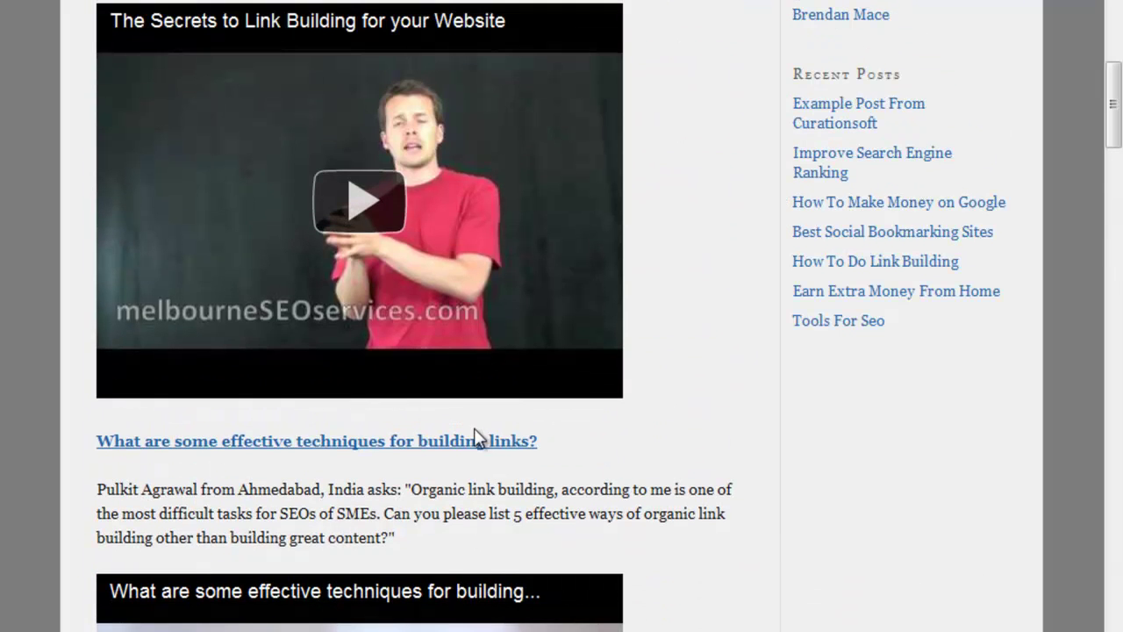
scroll(471, 500, "up", 3)
scroll(509, 526, "down", 5)
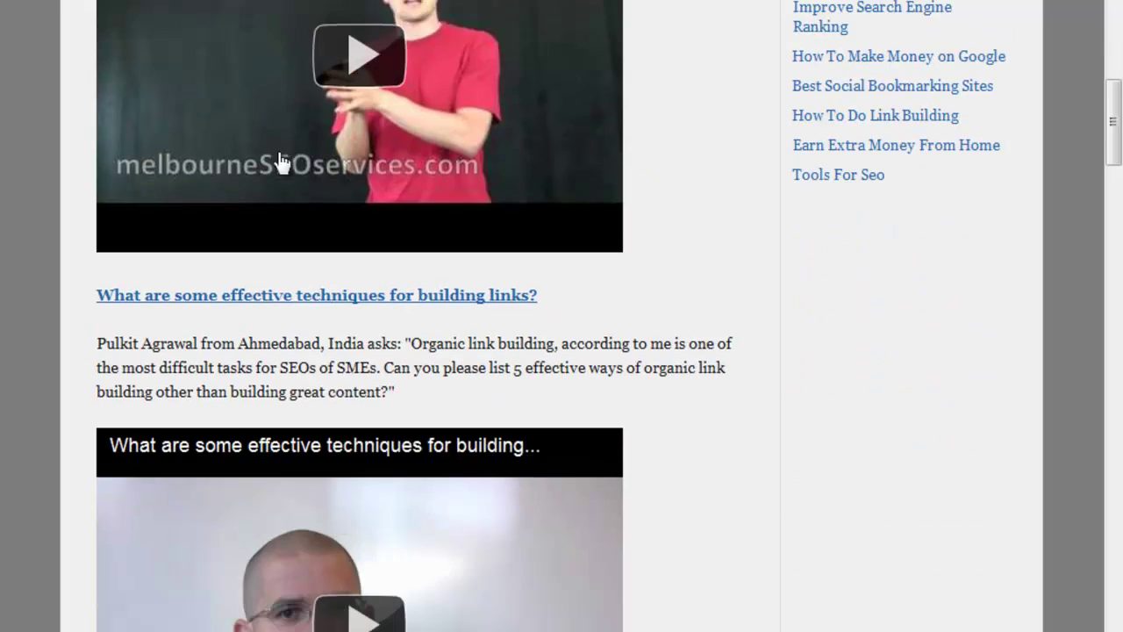
scroll(183, 371, "up", 7)
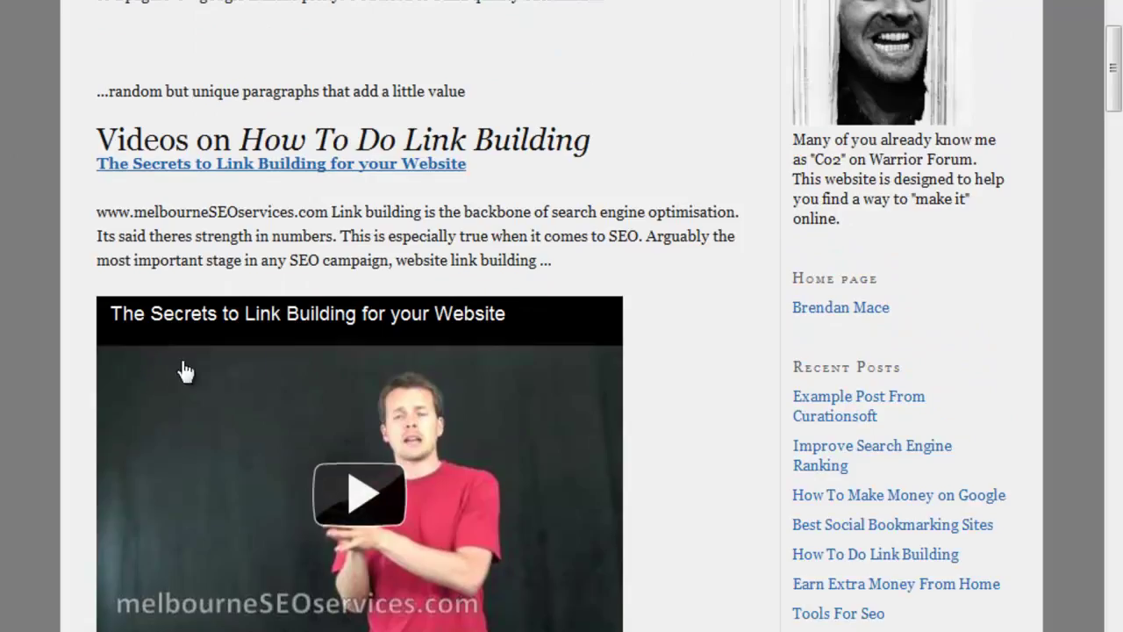
scroll(331, 302, "down", 20)
scroll(219, 360, "up", 5)
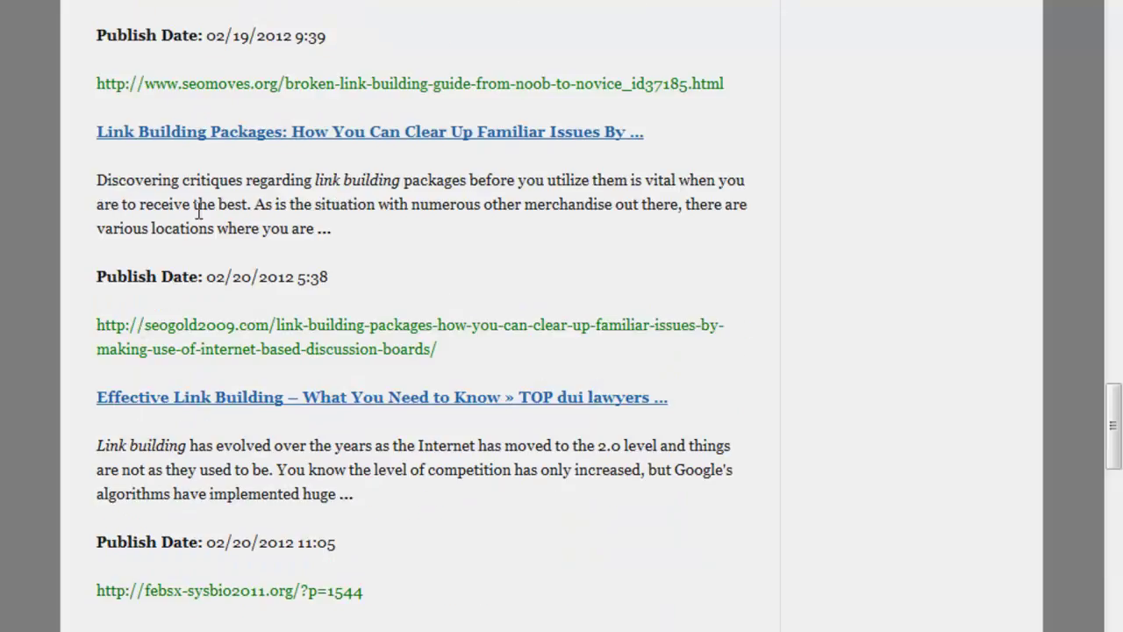
scroll(213, 368, "down", 6)
scroll(213, 369, "up", 13)
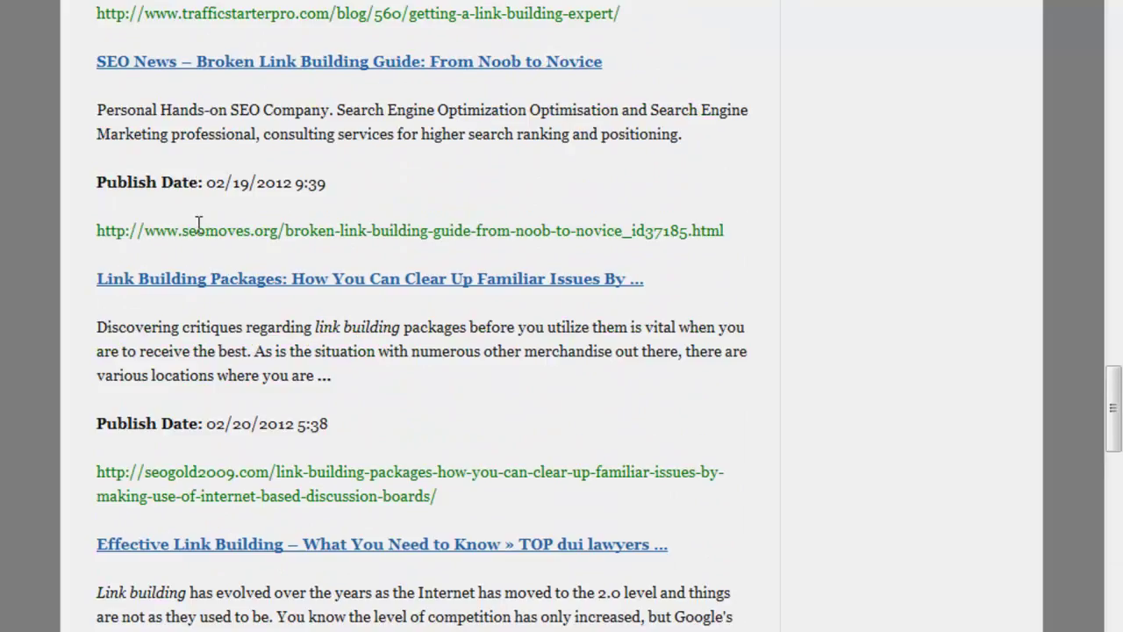
scroll(356, 504, "up", 20)
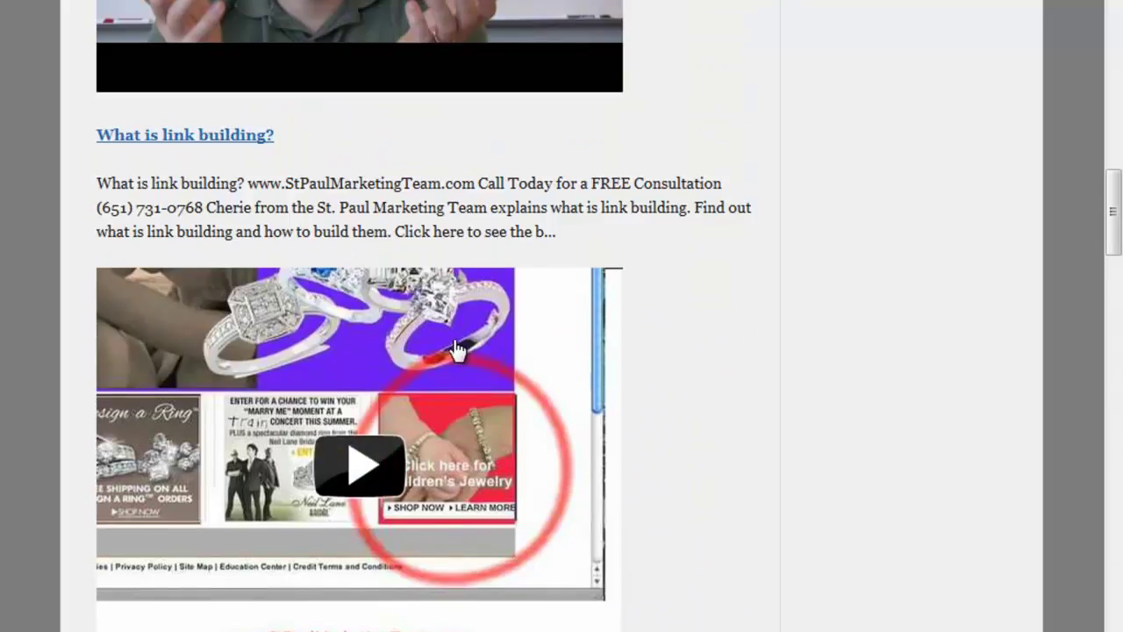
scroll(379, 488, "up", 12)
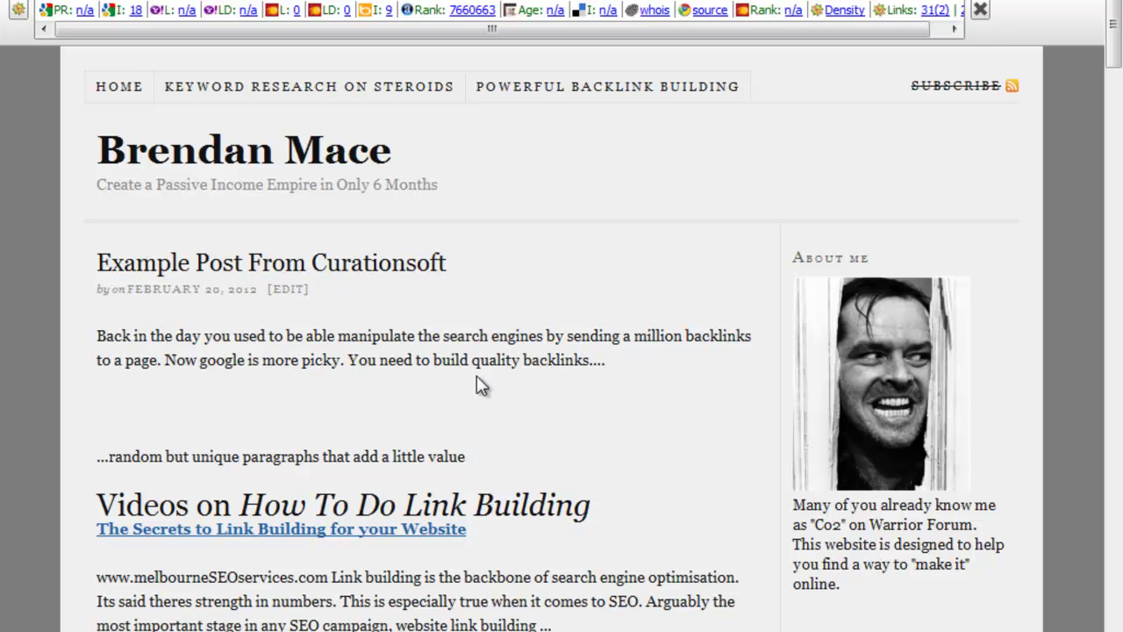
scroll(604, 390, "down", 12)
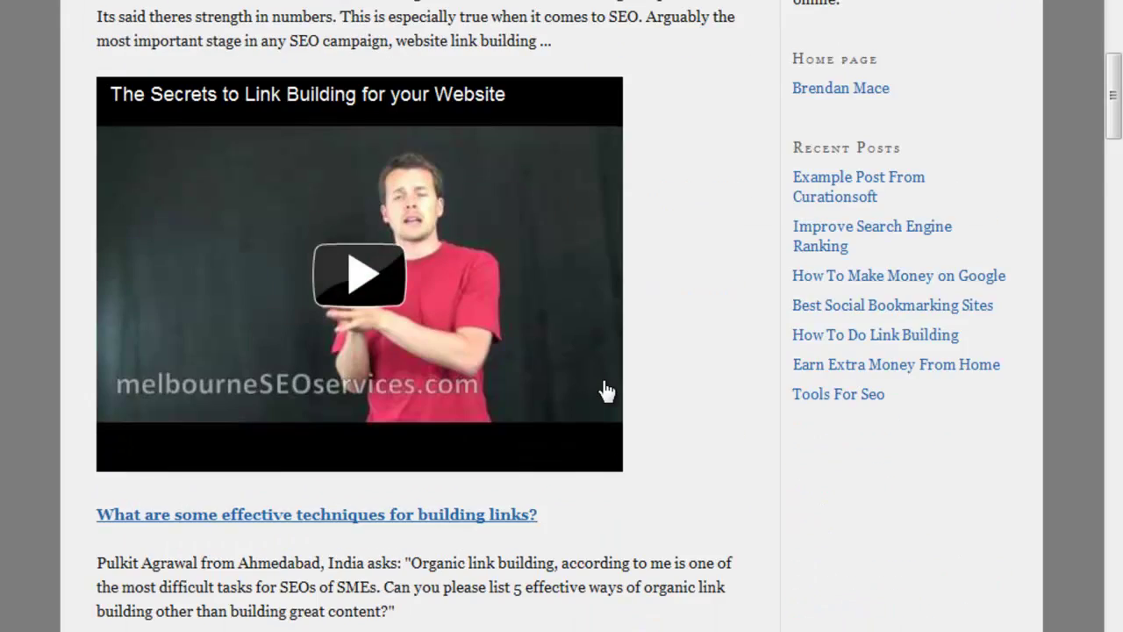
scroll(604, 391, "down", 20)
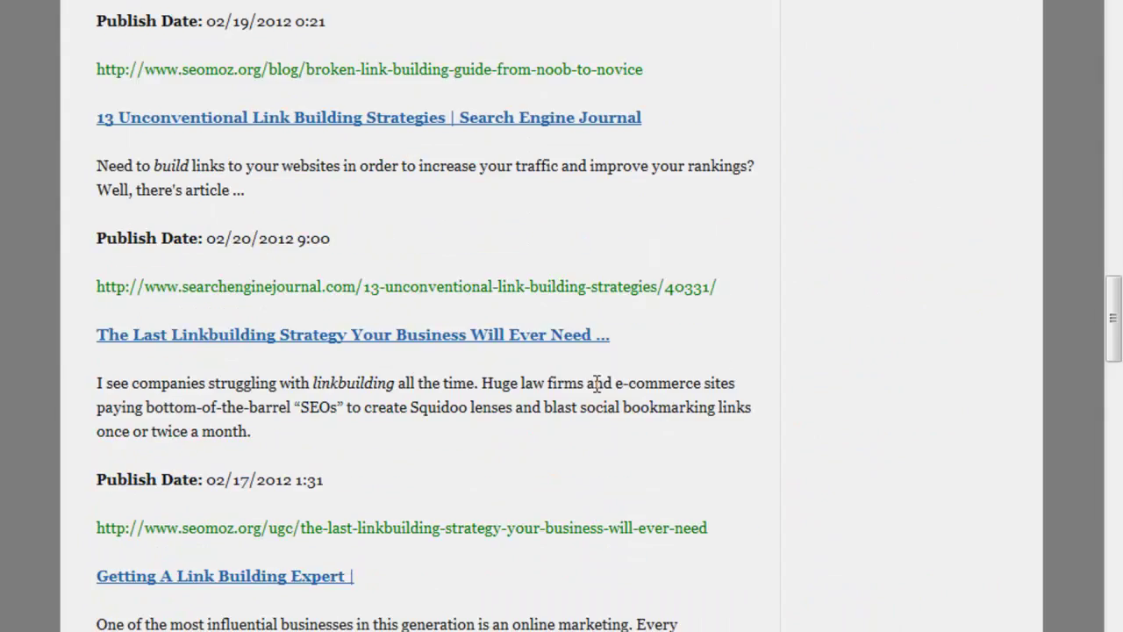
scroll(323, 372, "down", 15)
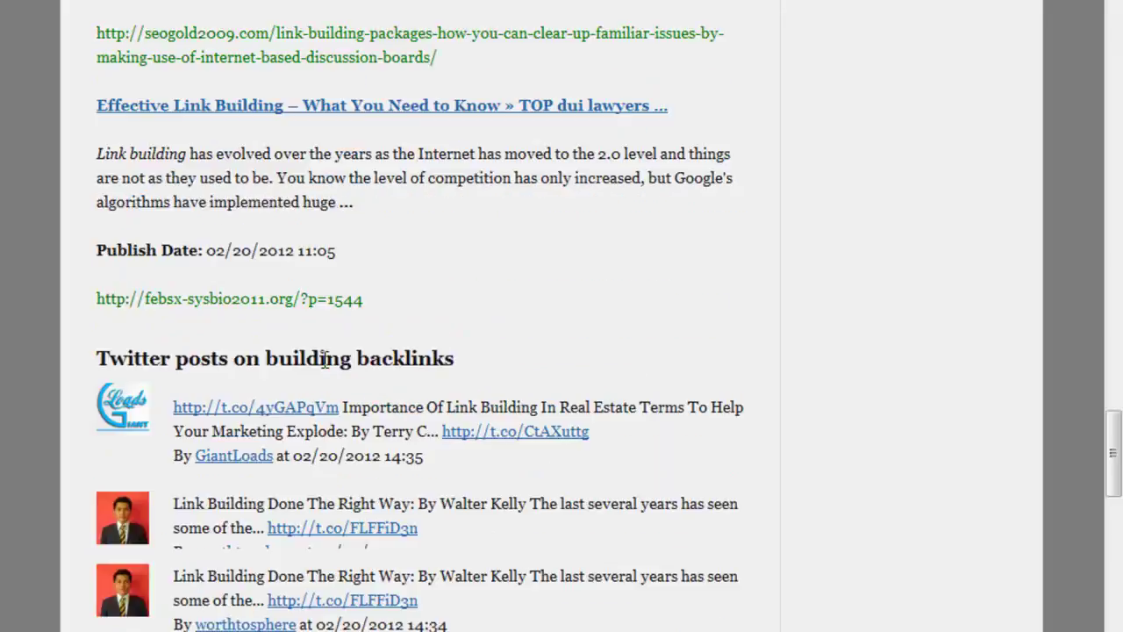
scroll(375, 381, "down", 3)
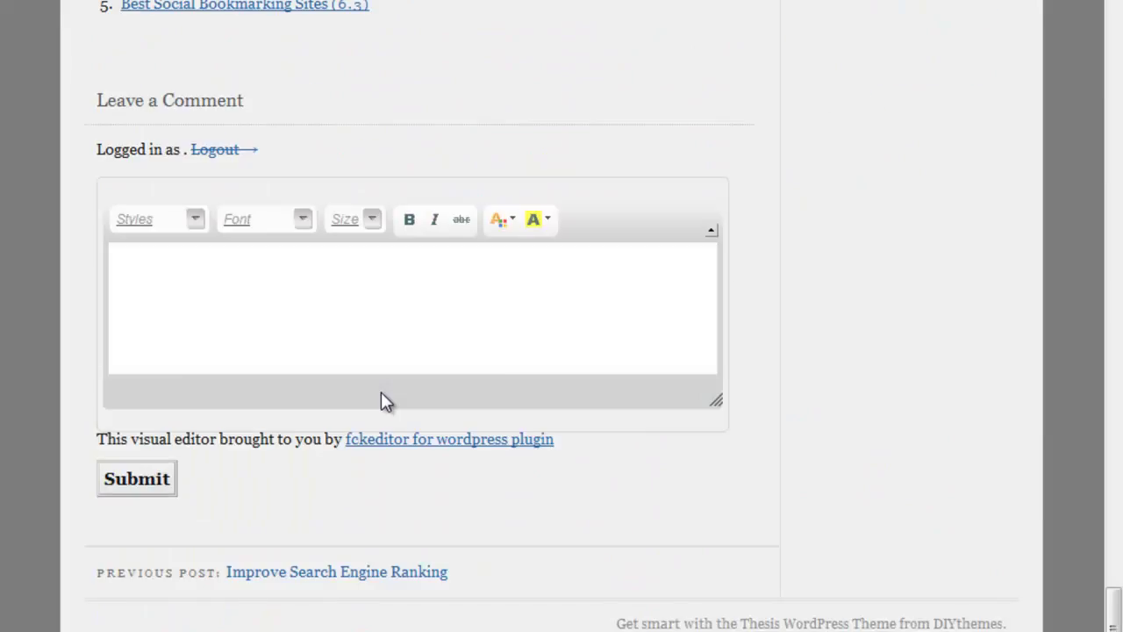
scroll(381, 392, "up", 6)
scroll(381, 392, "up", 2)
scroll(391, 399, "up", 4)
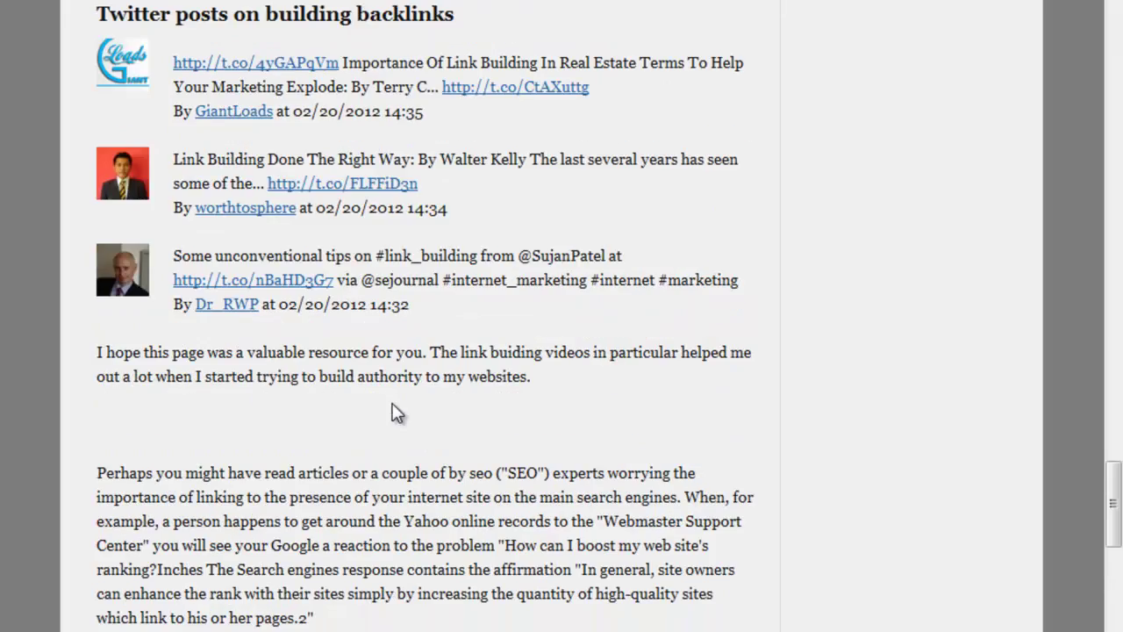
scroll(313, 221, "up", 10)
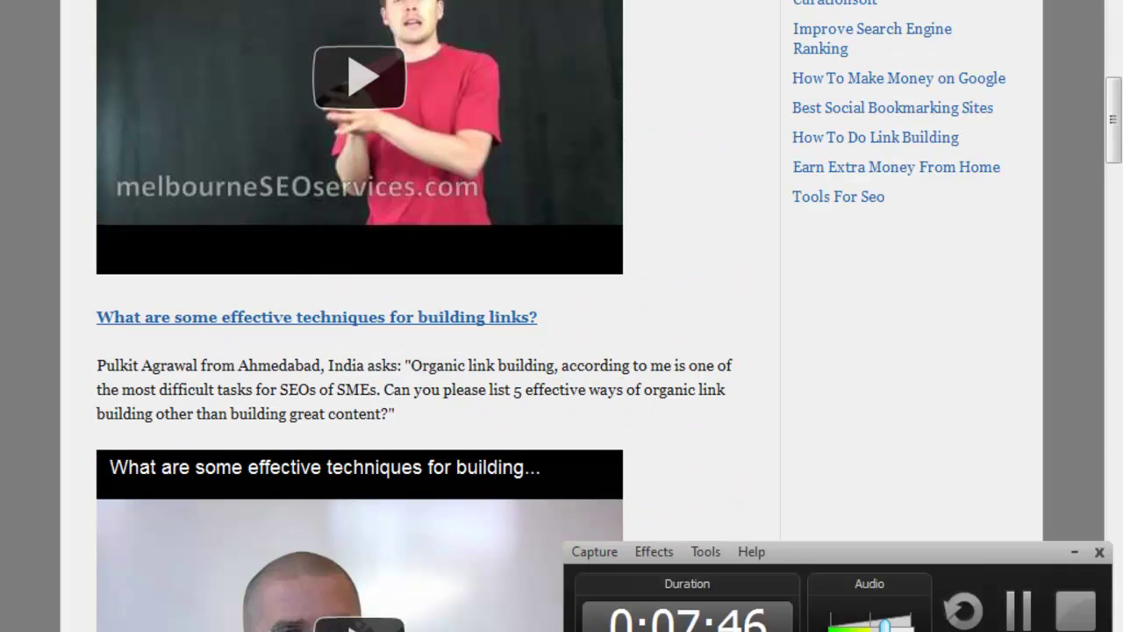
scroll(618, 438, "up", 5)
scroll(621, 456, "up", 4)
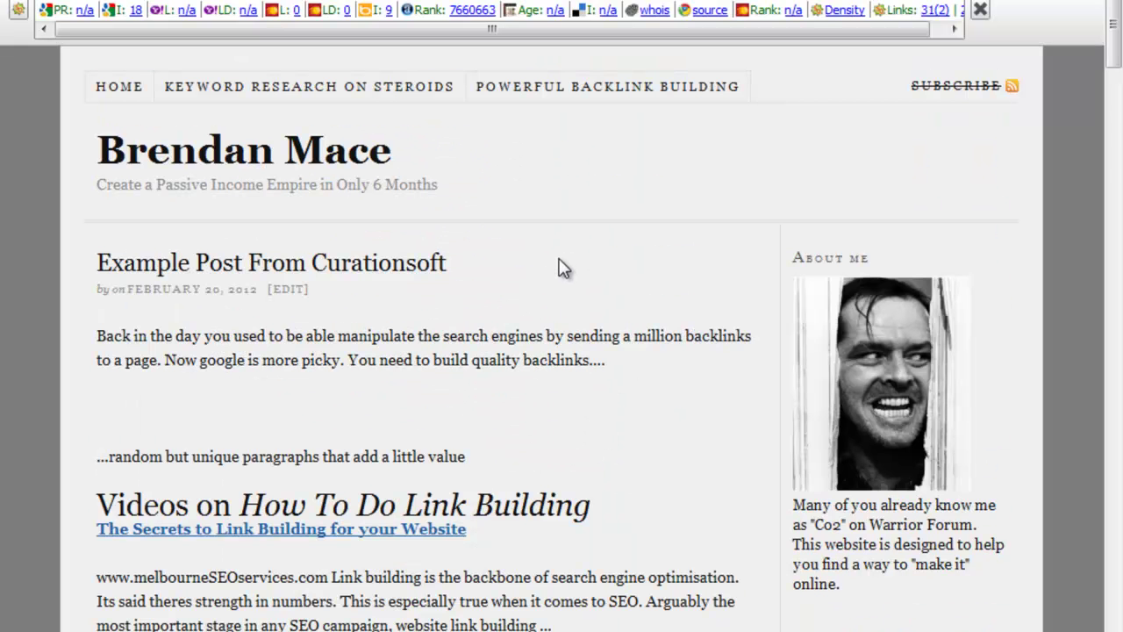
scroll(555, 268, "down", 5)
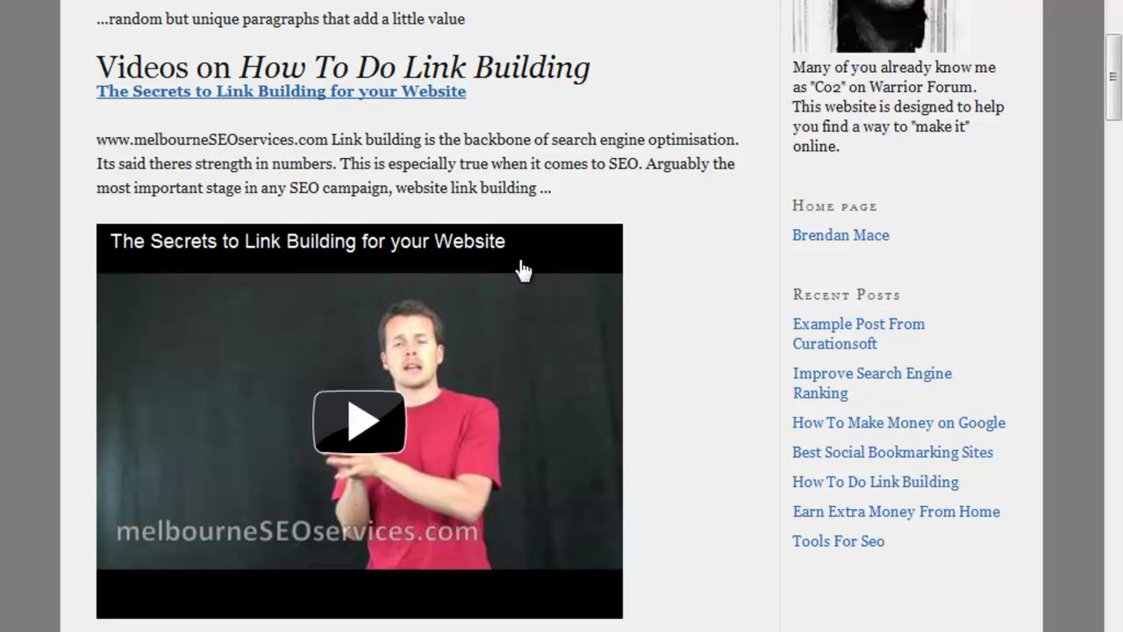
scroll(523, 271, "up", 2)
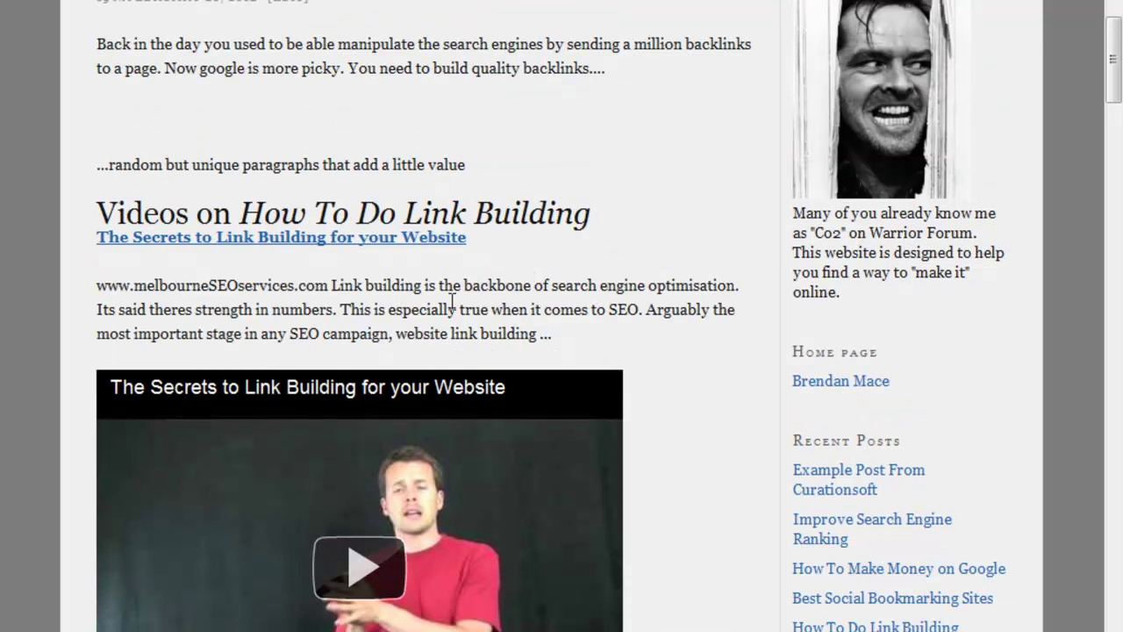
scroll(453, 301, "up", 4)
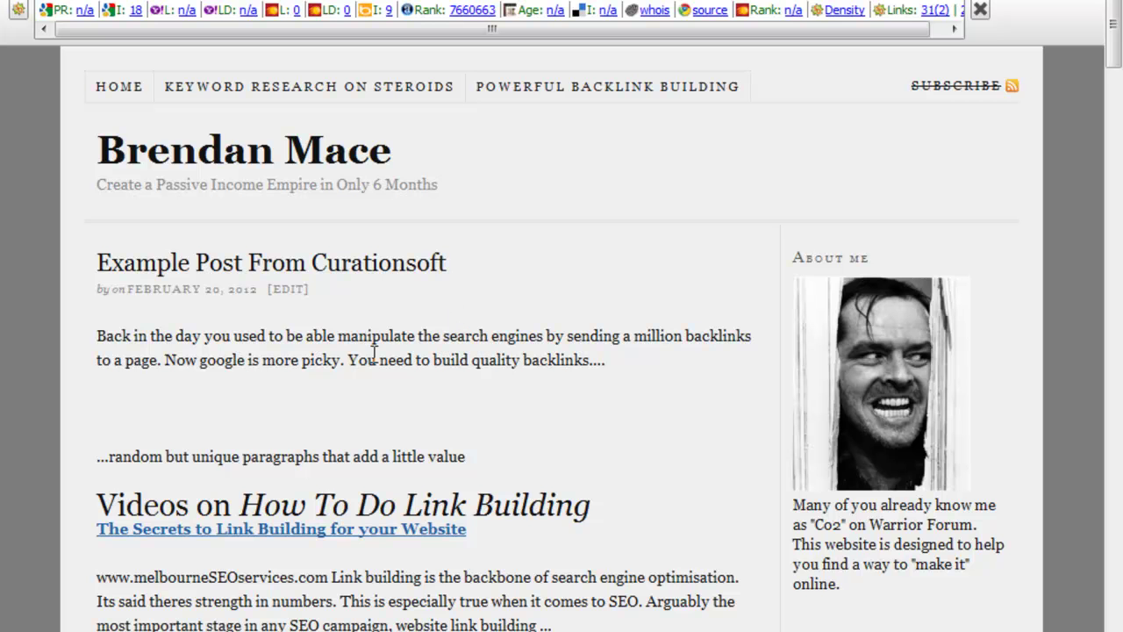
scroll(381, 237, "down", 15)
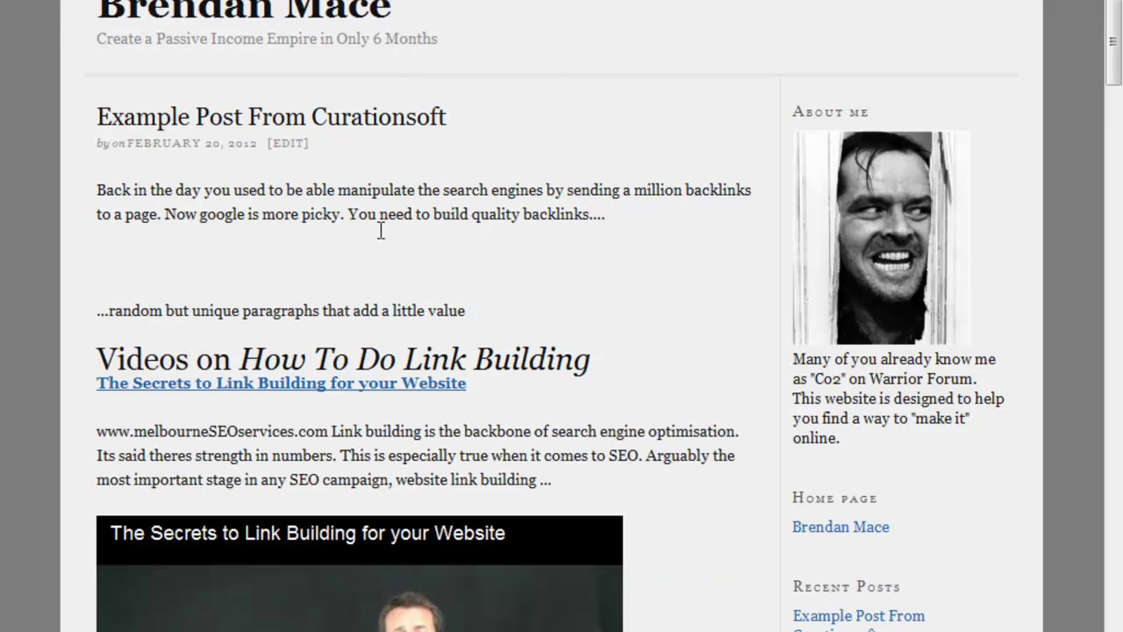
scroll(419, 233, "down", 8)
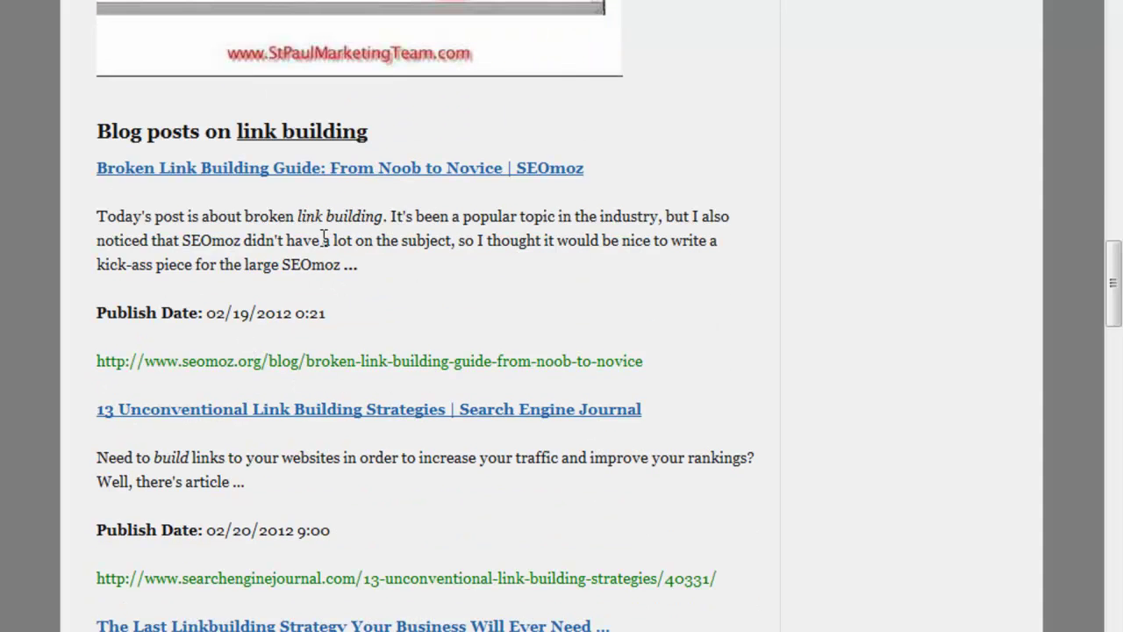
scroll(319, 188, "down", 4)
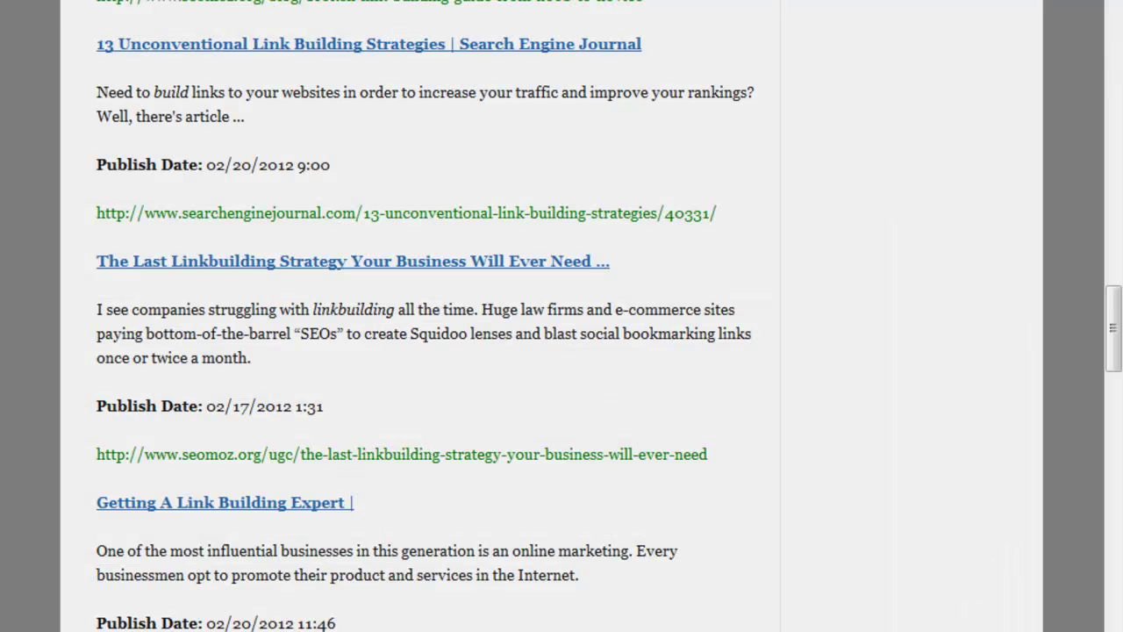
scroll(345, 422, "up", 12)
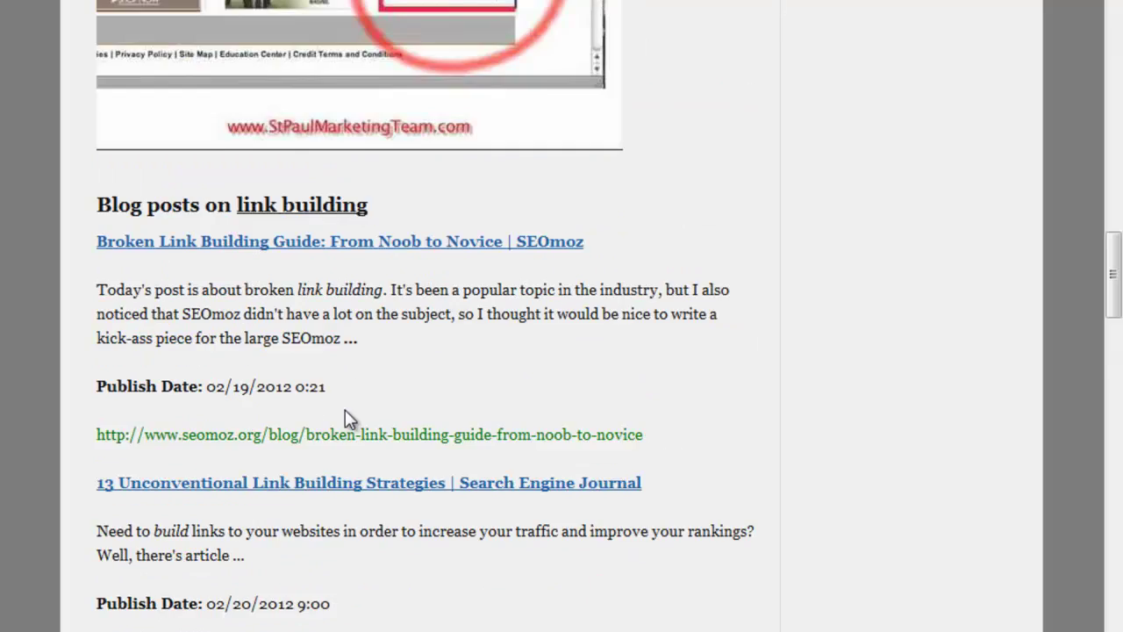
Scroll through the Dashboard's Recent Comments before returning to the live 'How To Do Link Building' post.
scroll(345, 494, "up", 7)
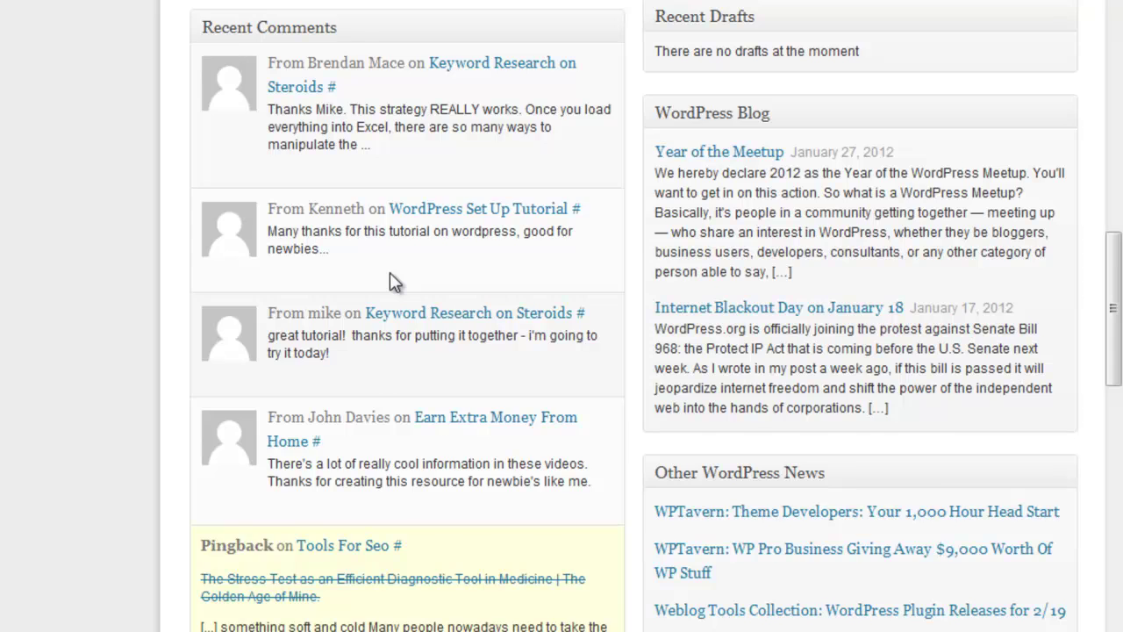
scroll(392, 287, "up", 2)
scroll(392, 287, "down", 4)
mouse_move(262, 390)
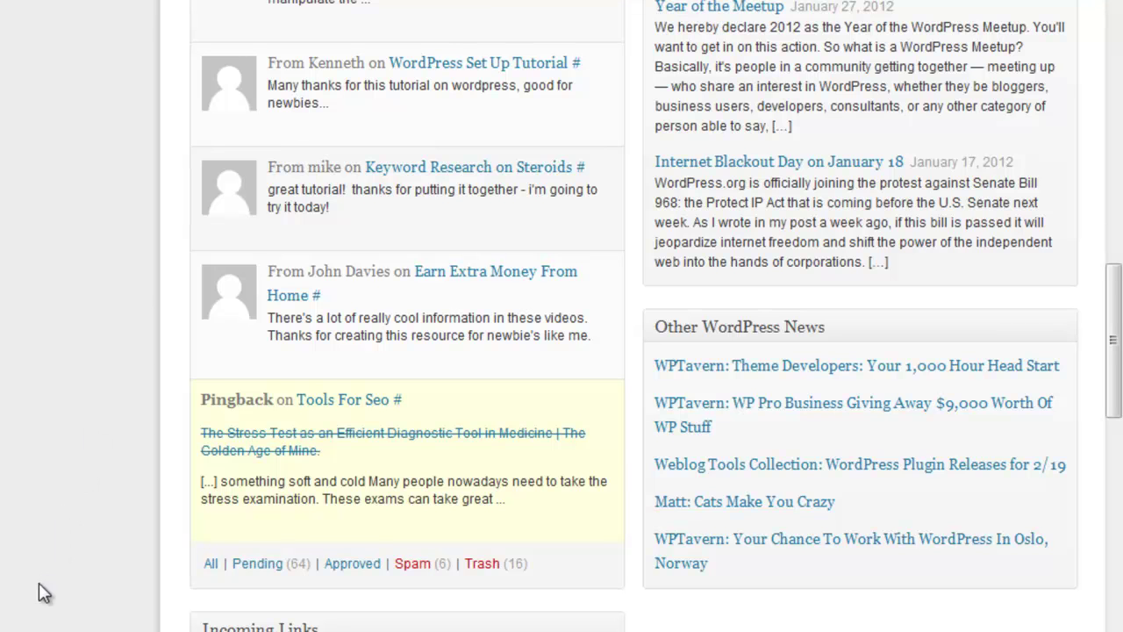
mouse_move(584, 459)
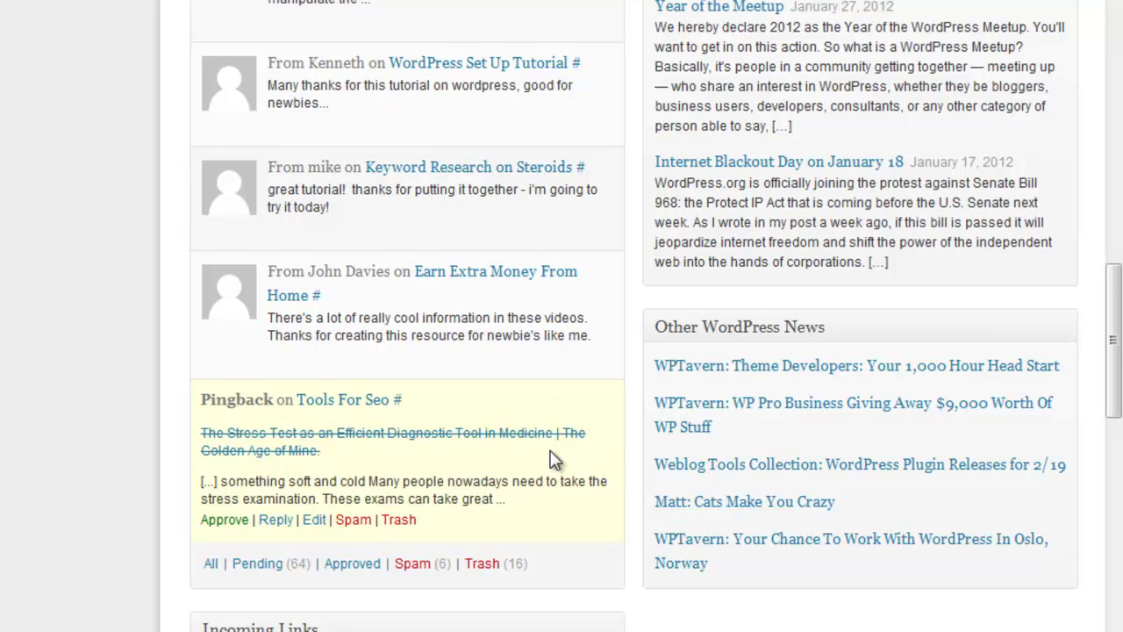
scroll(289, 522, "up", 1)
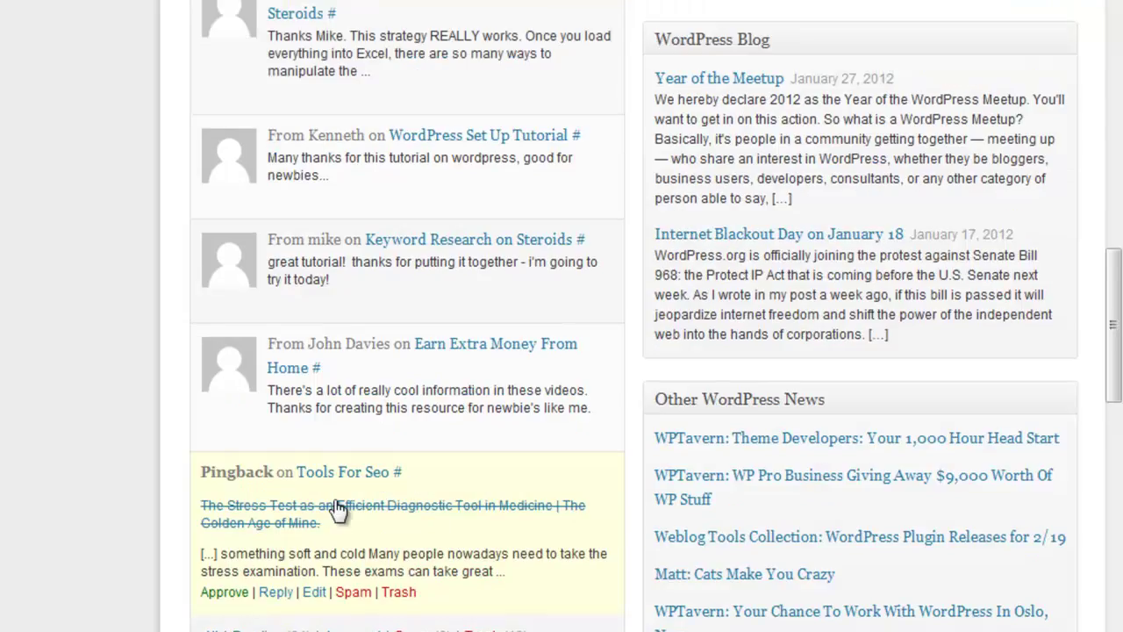
scroll(338, 511, "down", 3)
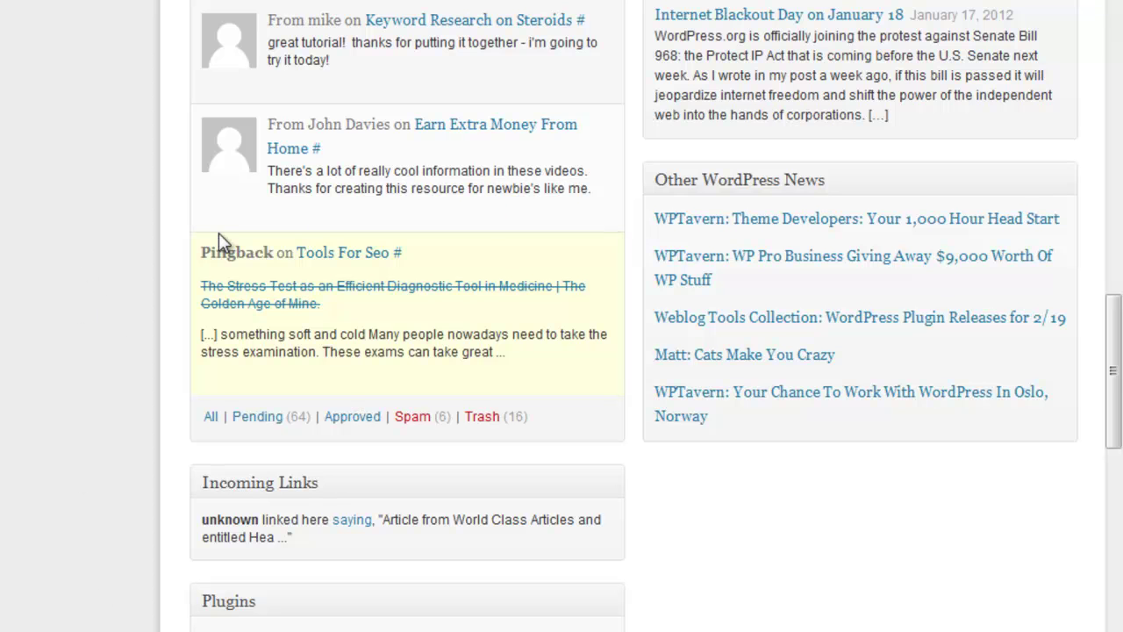
scroll(351, 421, "up", 10)
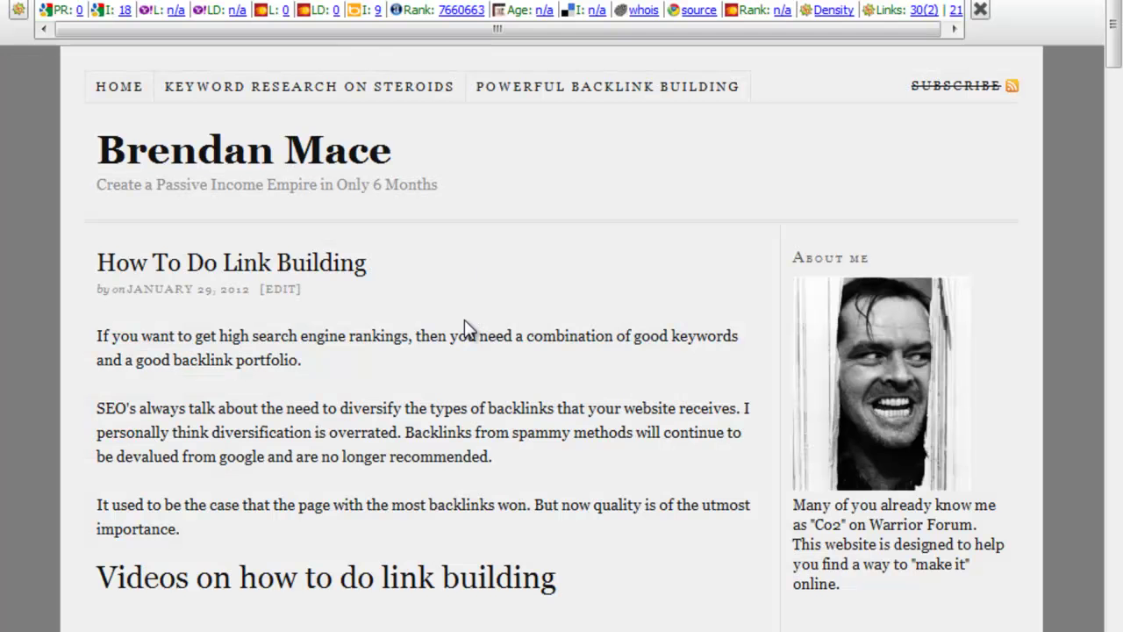
scroll(465, 323, "down", 20)
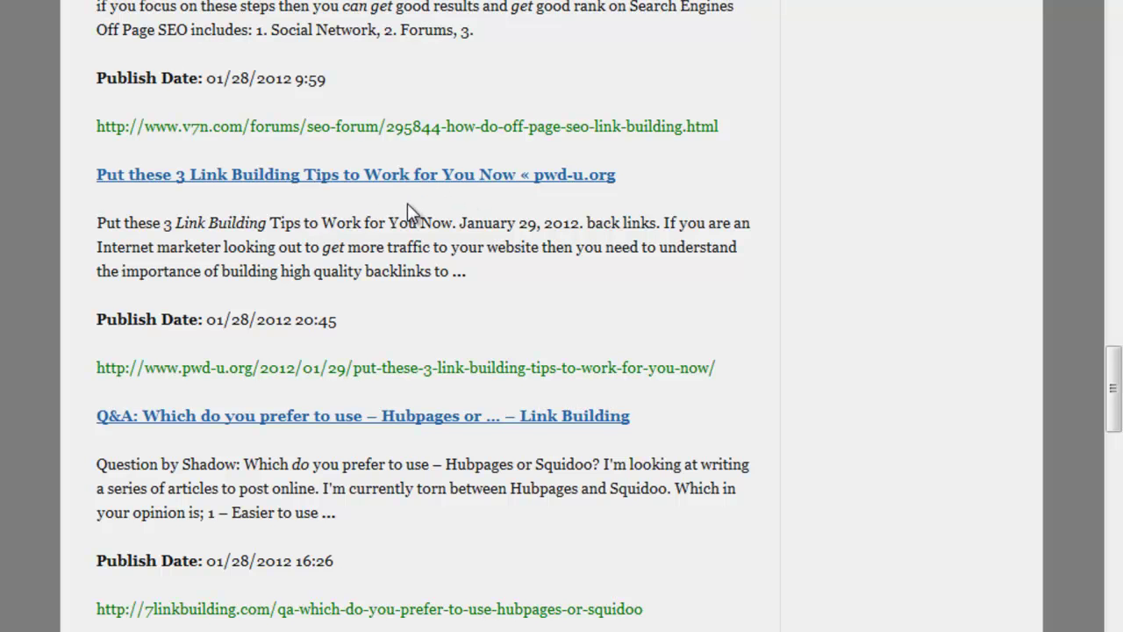
scroll(409, 219, "down", 1)
scroll(297, 366, "down", 2)
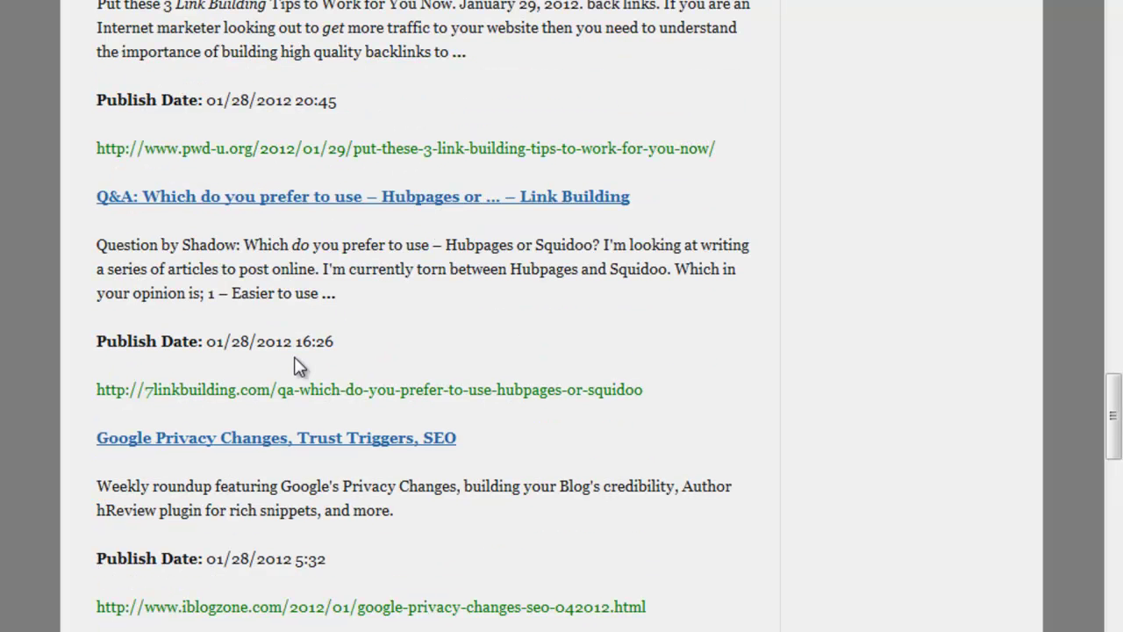
left_click(390, 197)
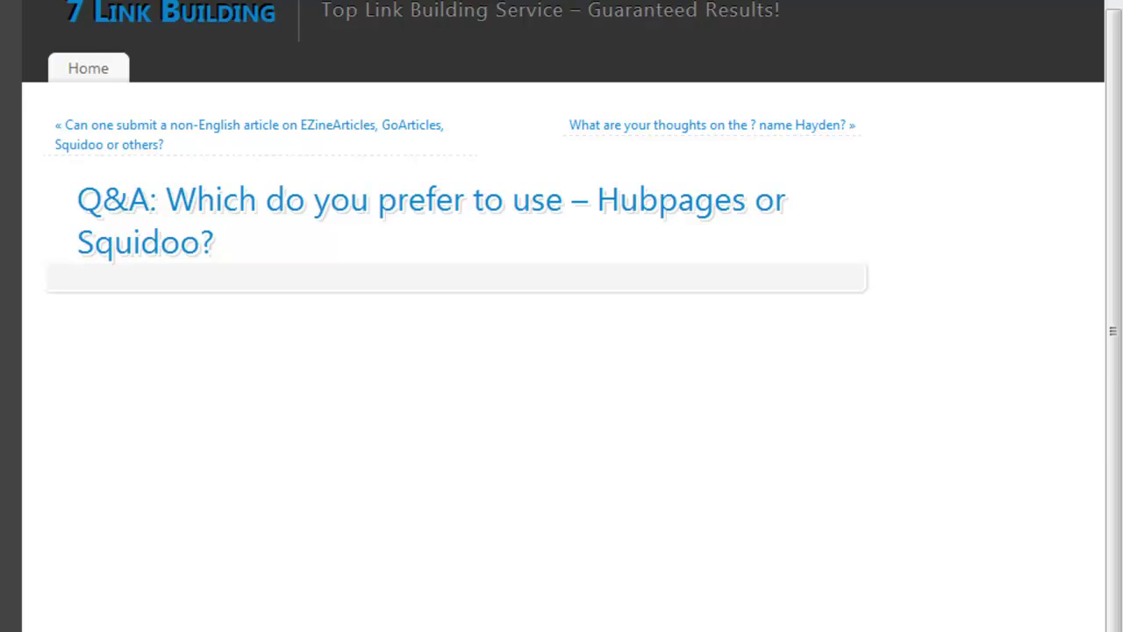
key("alt+Left")
scroll(241, 313, "up", 5)
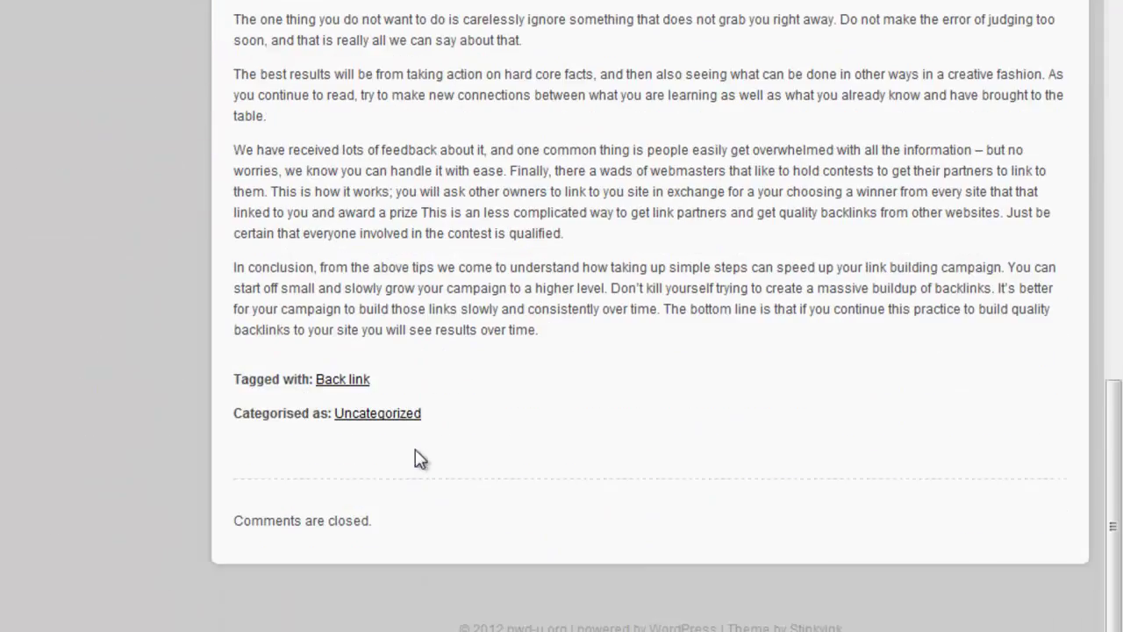
scroll(418, 457, "up", 5)
scroll(298, 323, "up", 6)
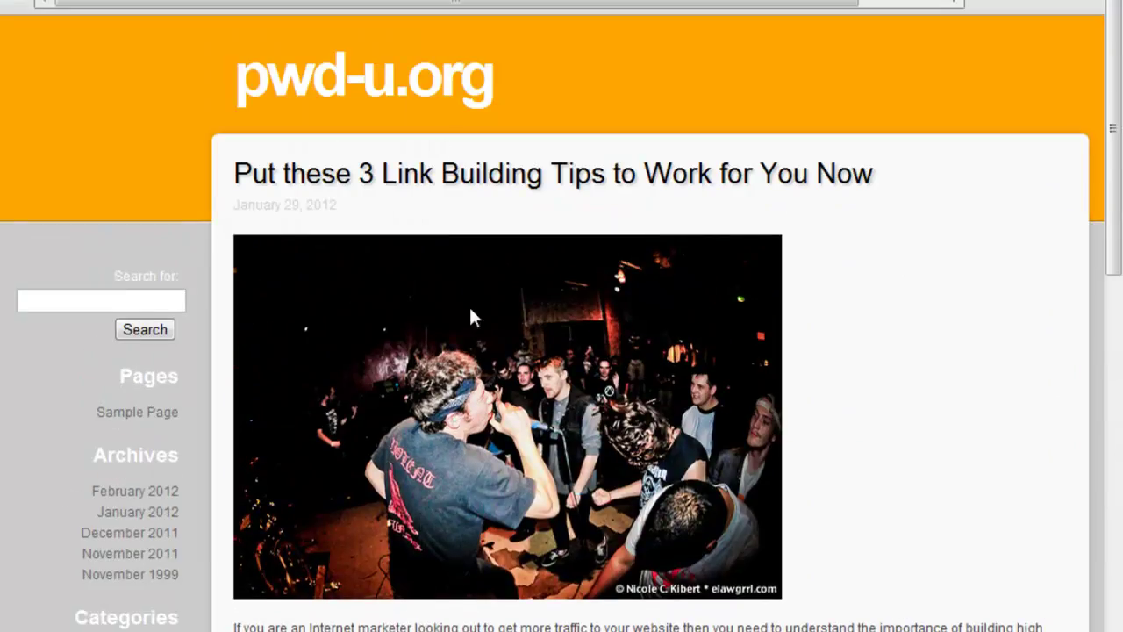
scroll(439, 495, "down", 11)
scroll(464, 509, "up", 11)
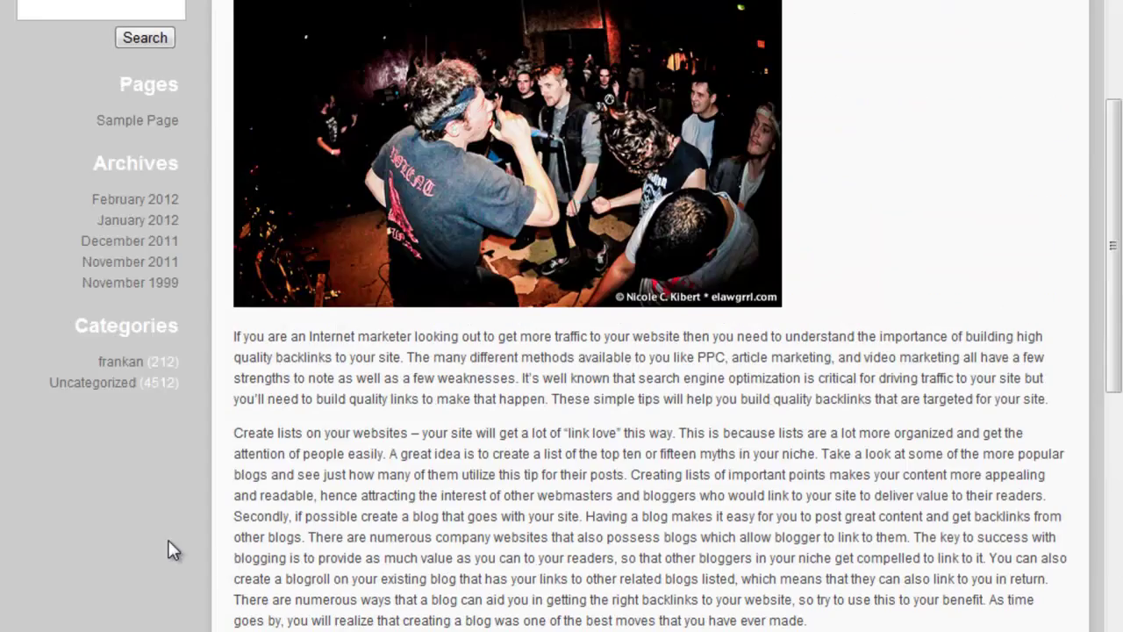
scroll(388, 471, "down", 3)
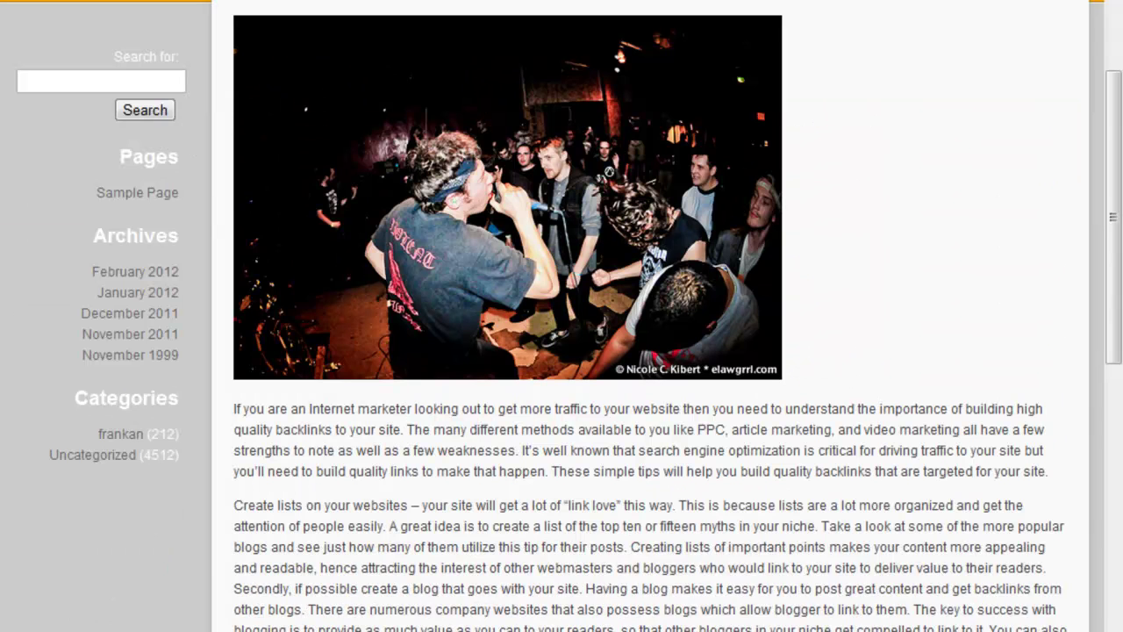
scroll(289, 614, "down", 2)
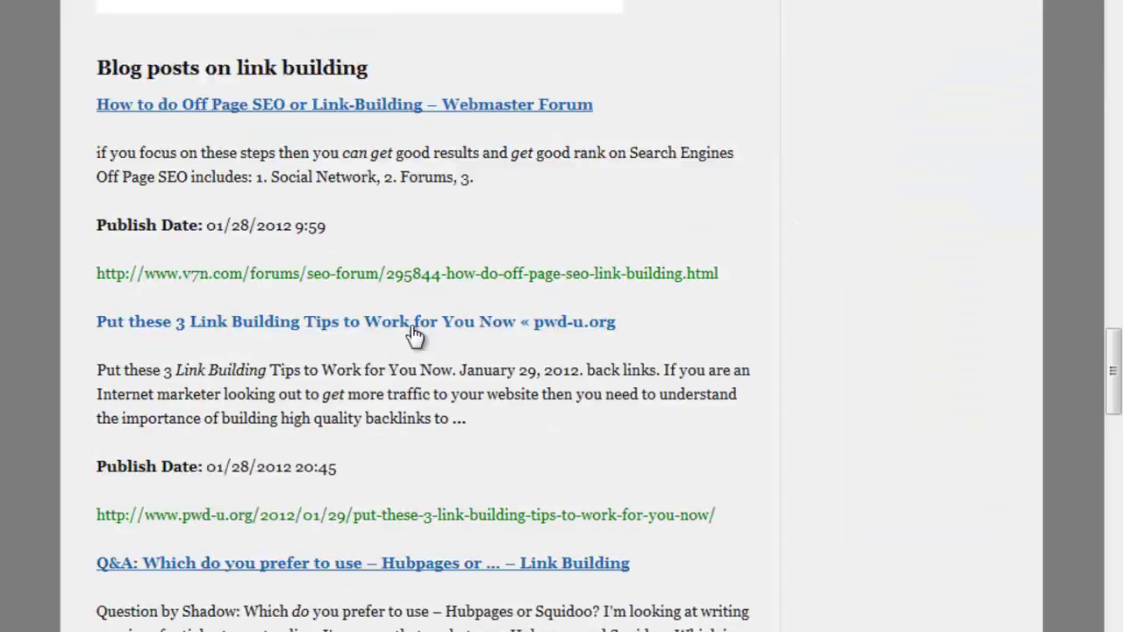
scroll(451, 356, "down", 10)
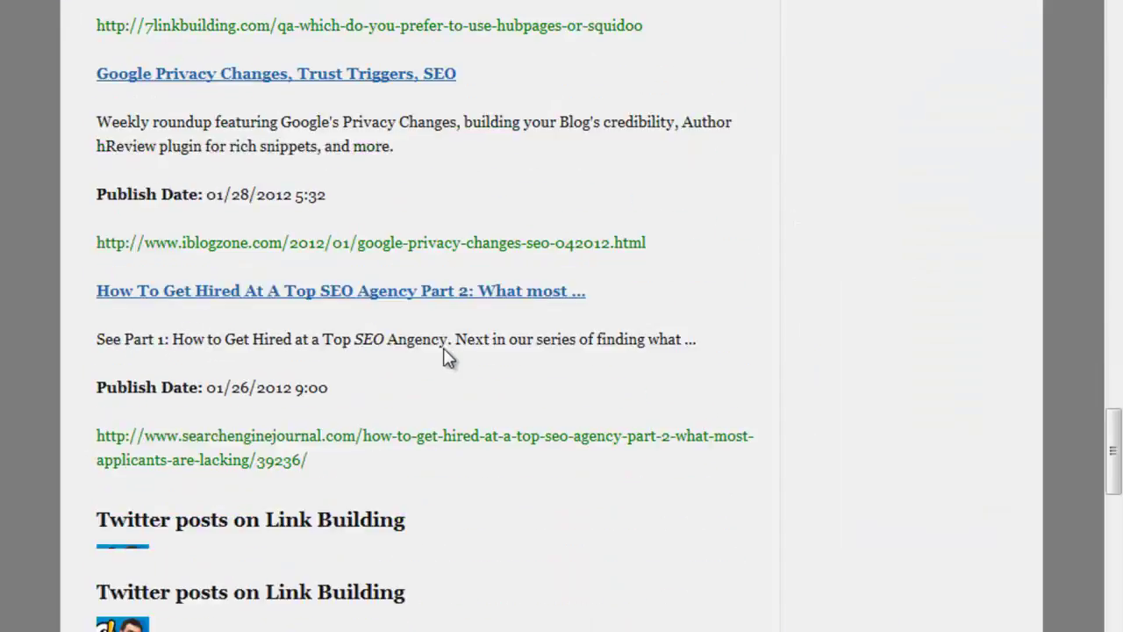
scroll(555, 369, "up", 5)
scroll(555, 369, "up", 2)
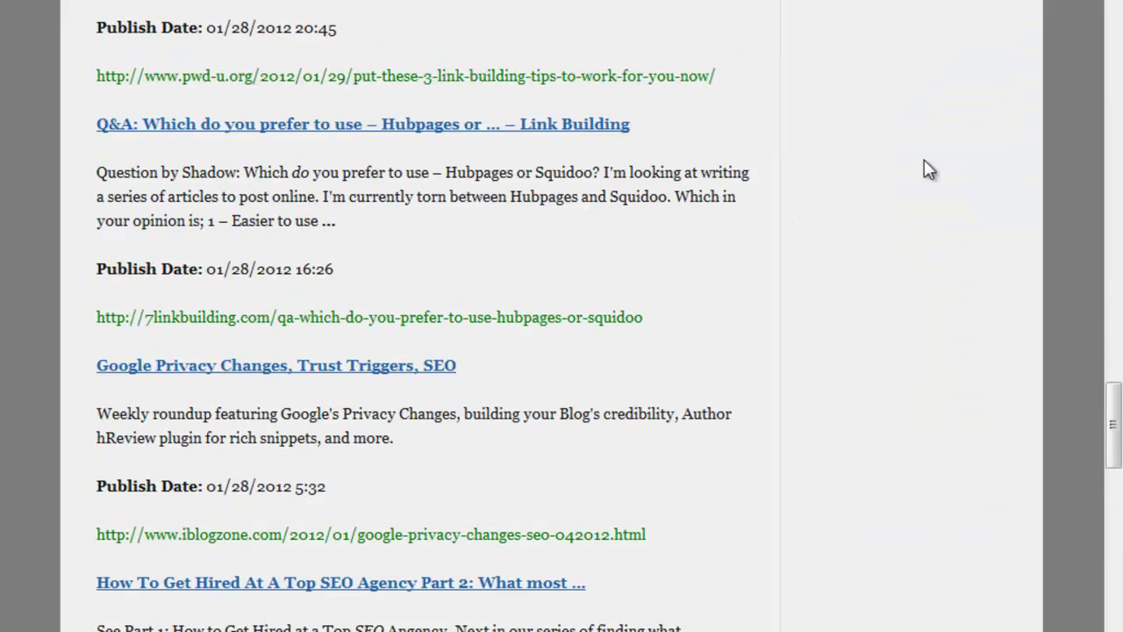
scroll(725, 256, "up", 5)
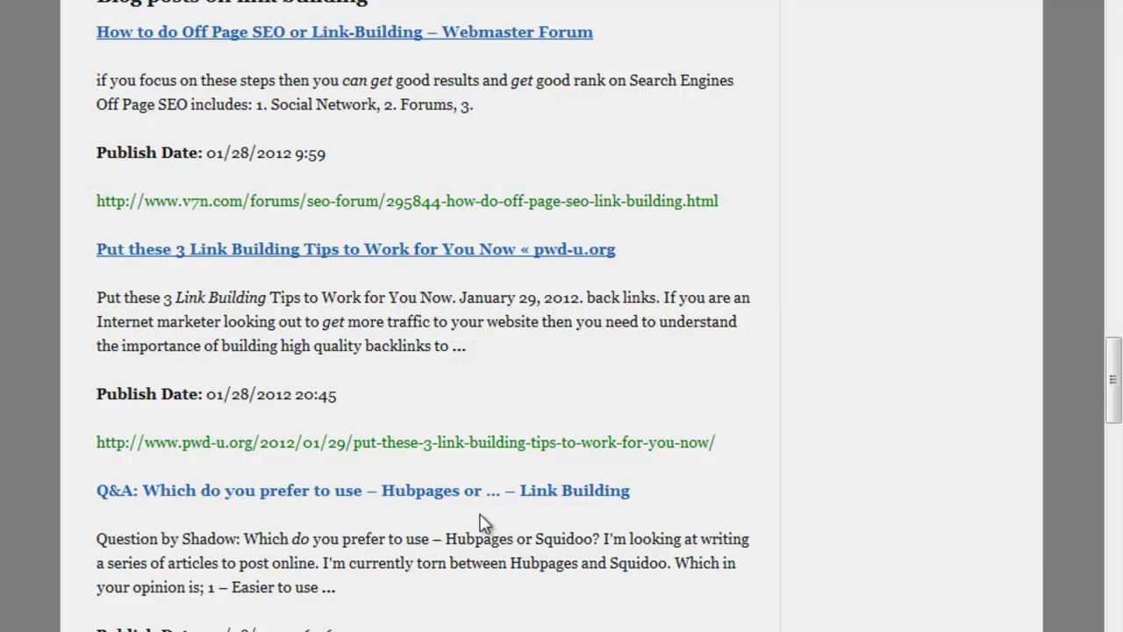
scroll(603, 189, "up", 4)
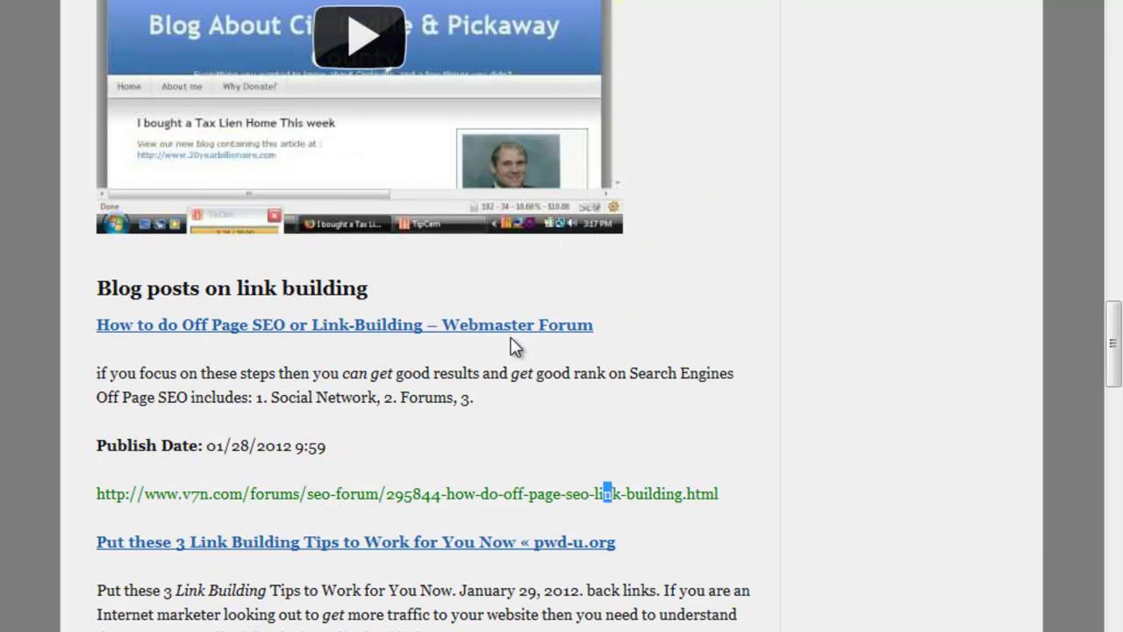
scroll(907, 286, "down", 7)
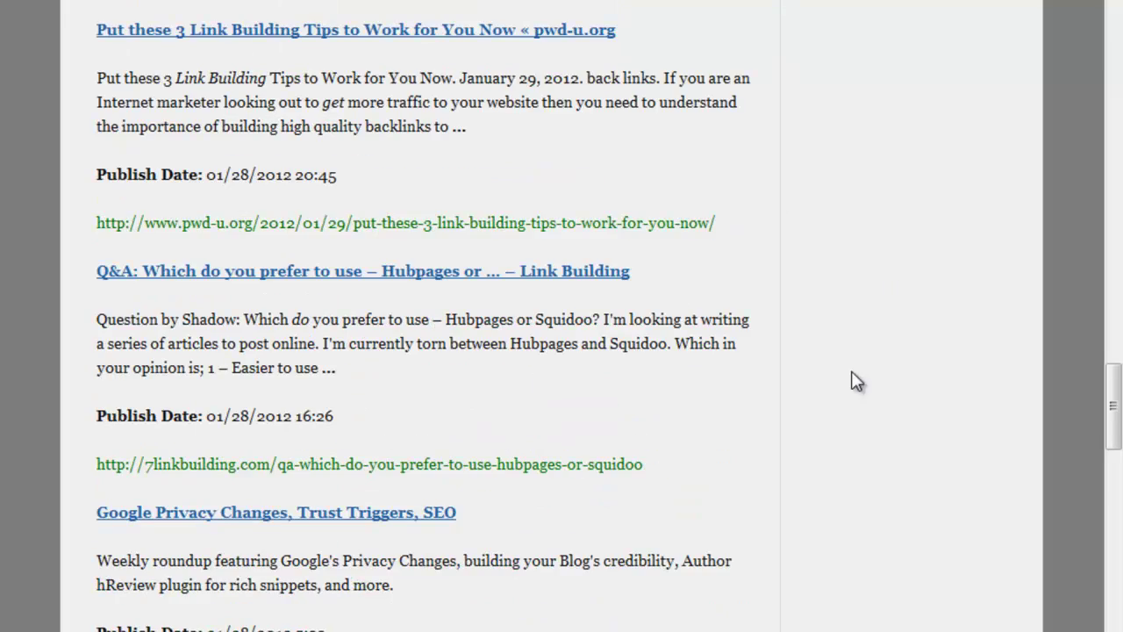
scroll(854, 381, "down", 5)
scroll(422, 344, "up", 9)
scroll(1016, 70, "down", 5)
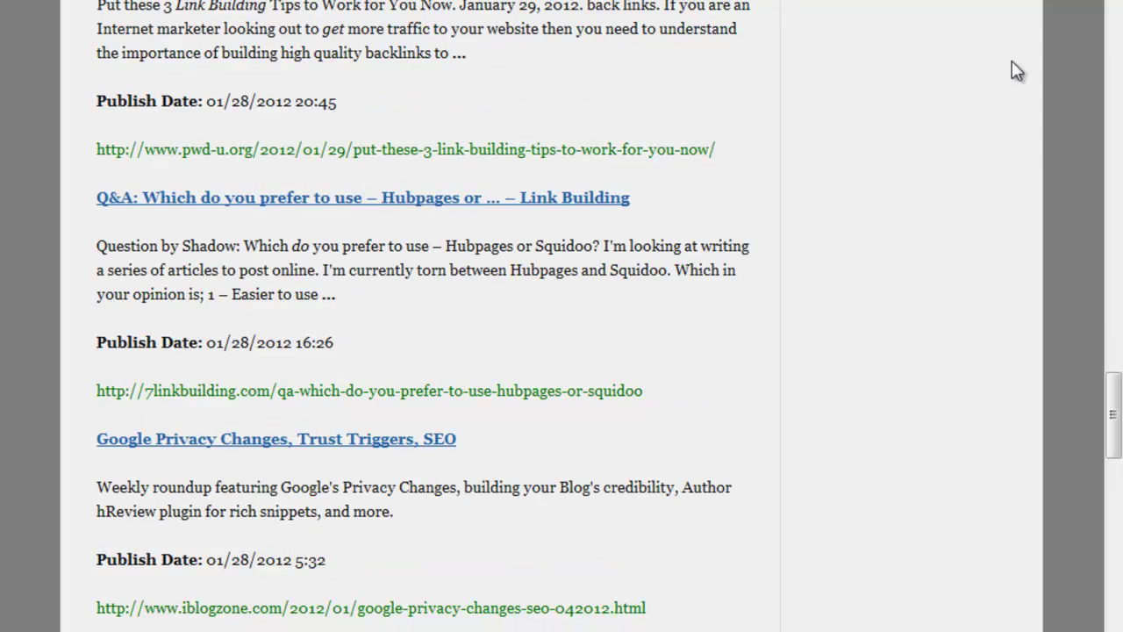
scroll(538, 196, "up", 6)
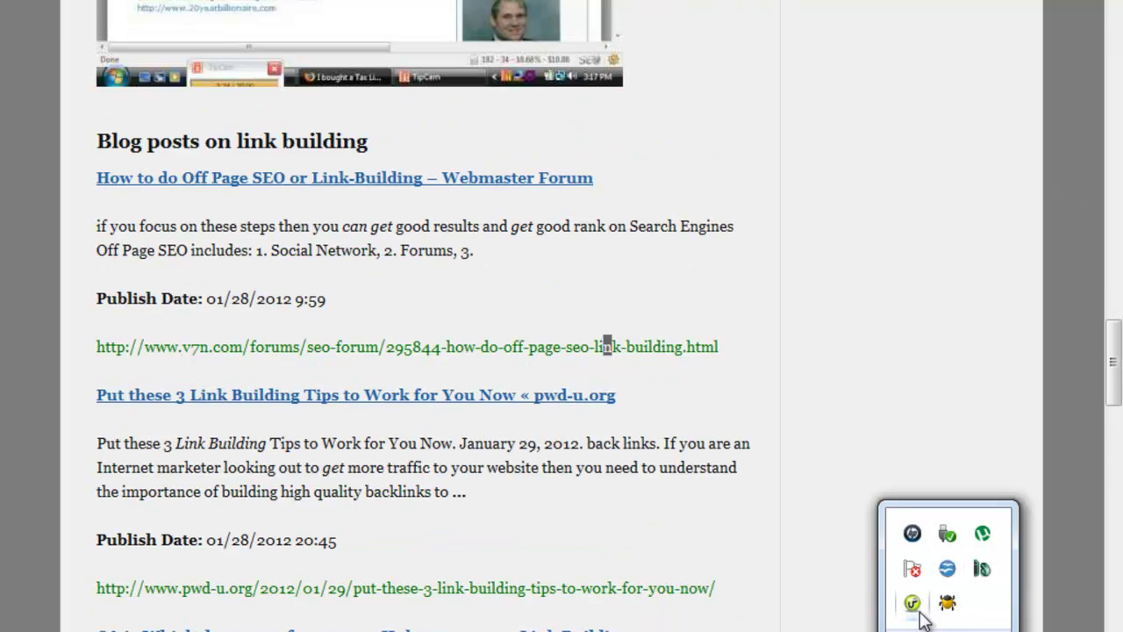
left_click(918, 602)
left_click(956, 1)
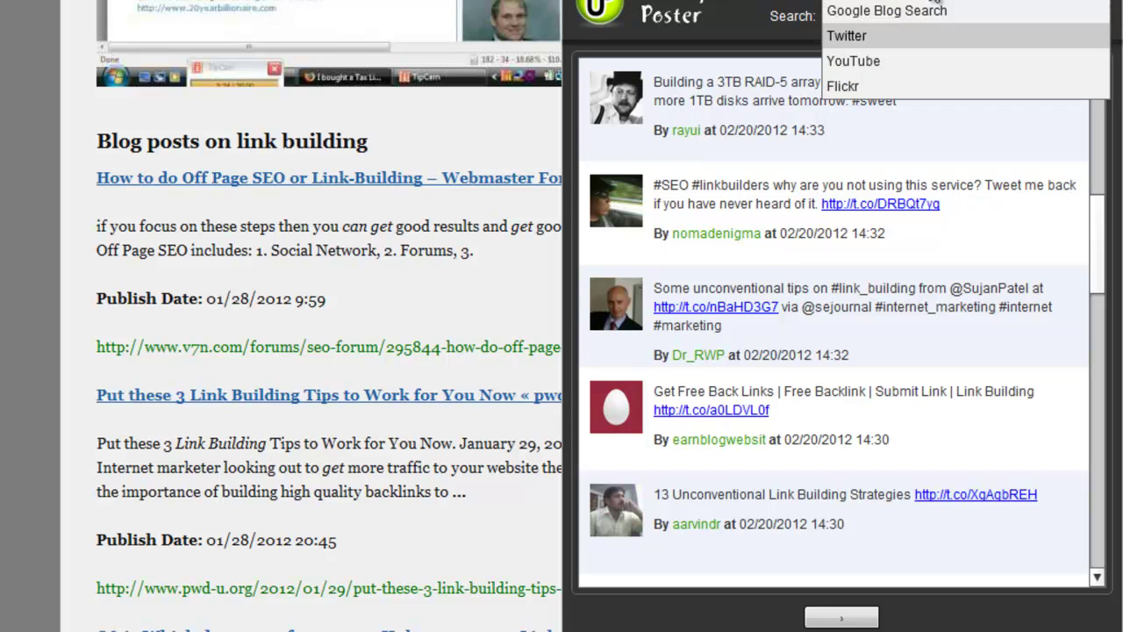
left_click(927, 9)
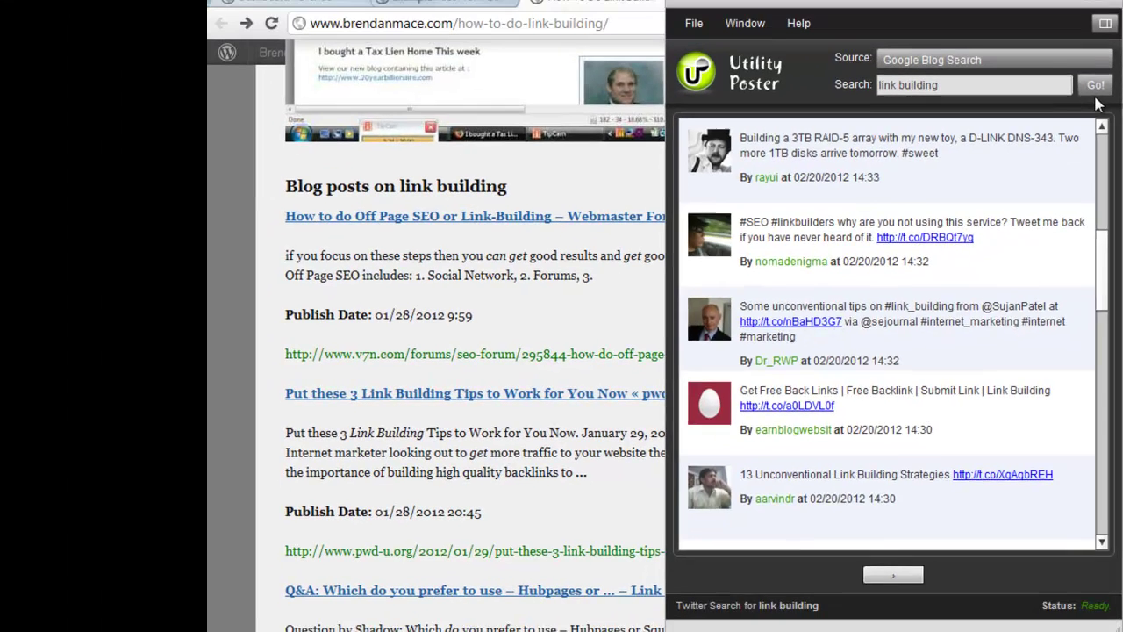
left_click(1096, 85)
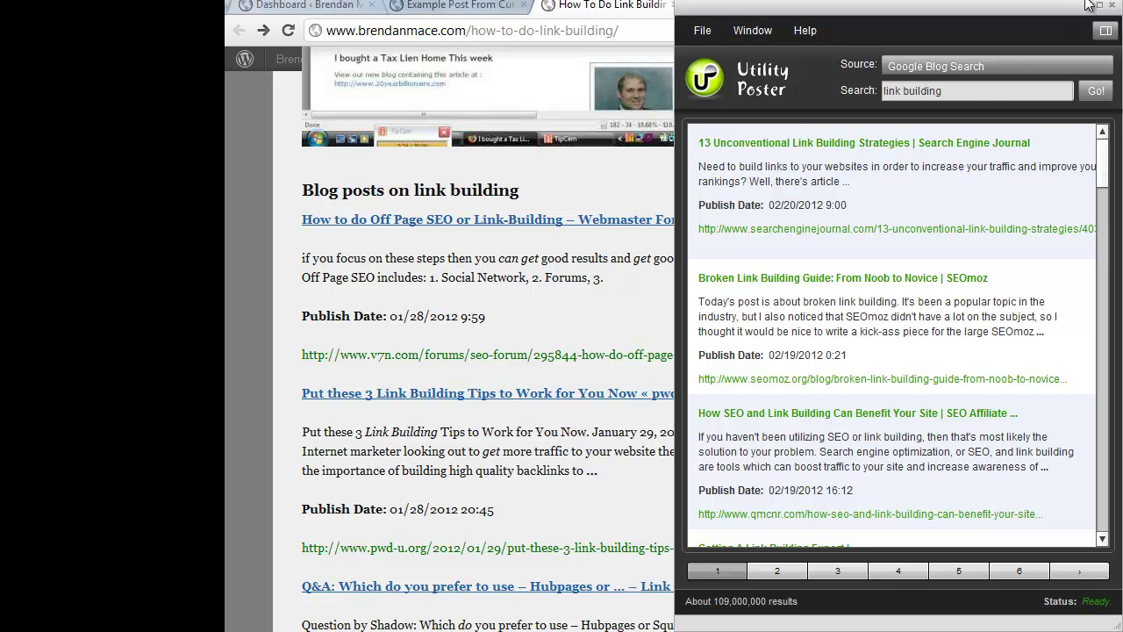
left_click(1086, 10)
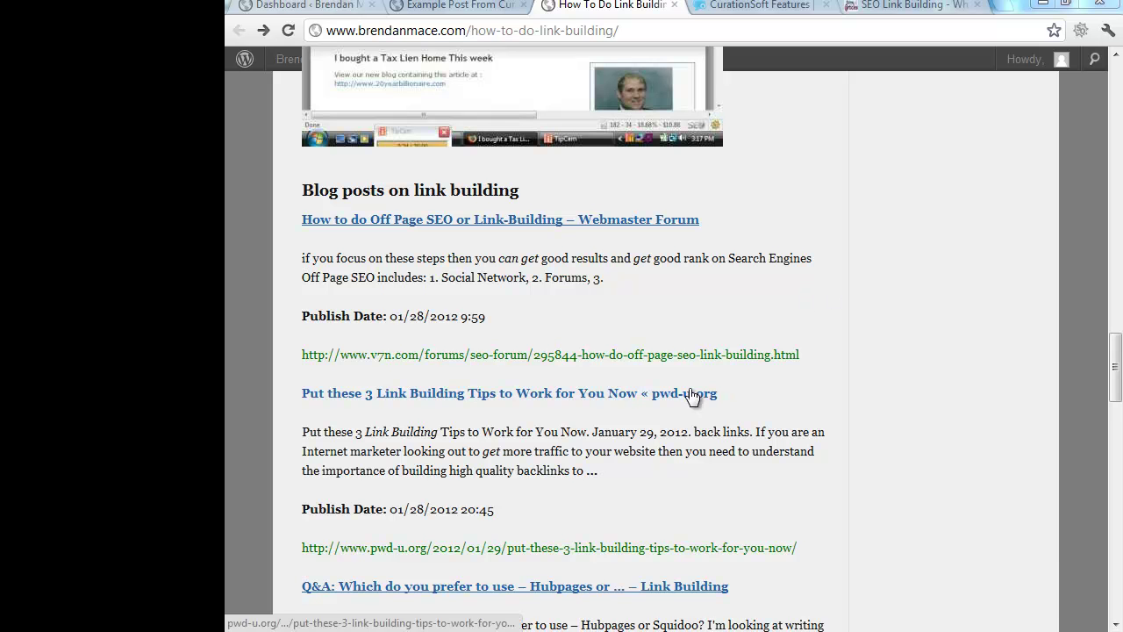
mouse_move(773, 614)
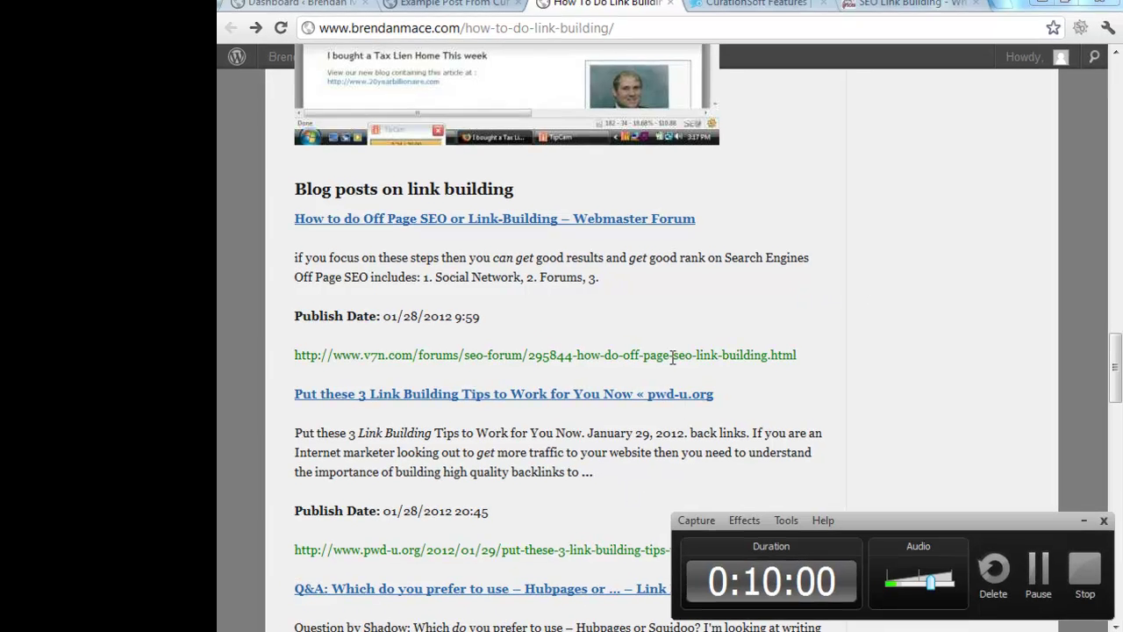